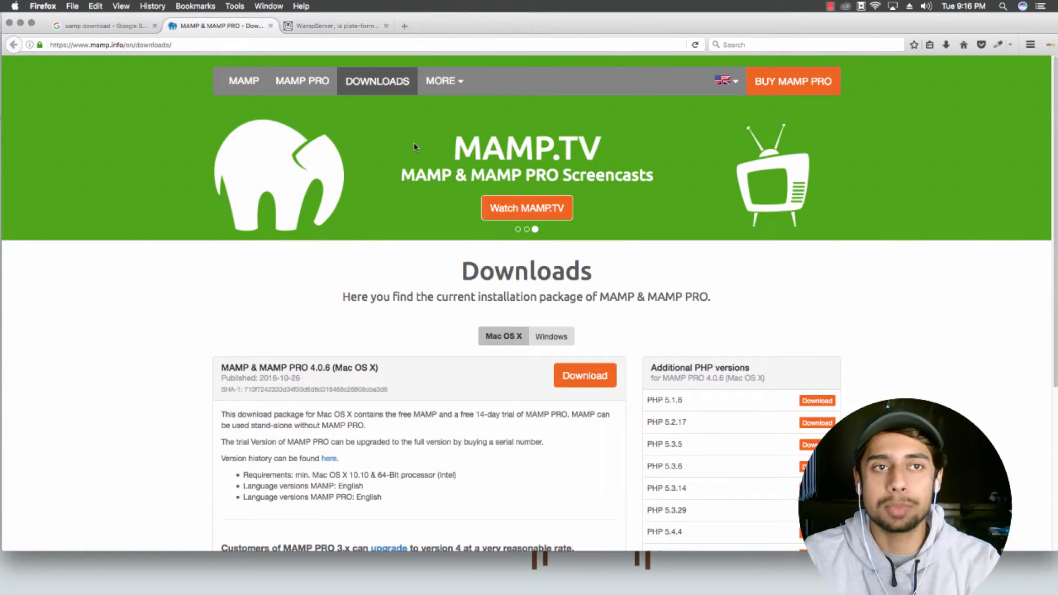
Step: Compare the WampServer and MAMP download pages, highlighting the MAMP.TV name
left_click(310, 26)
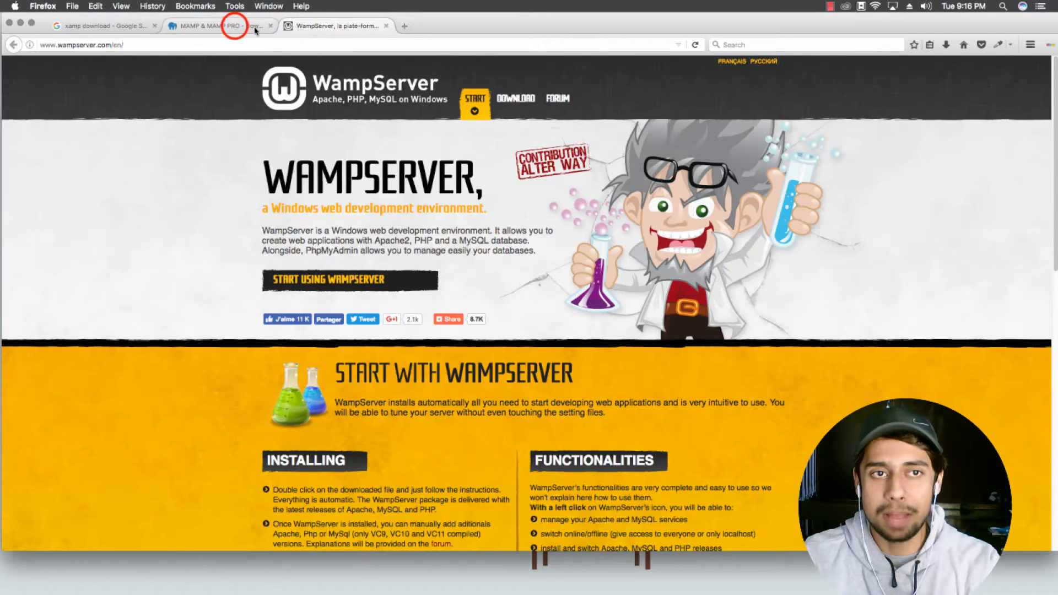
left_click(234, 26)
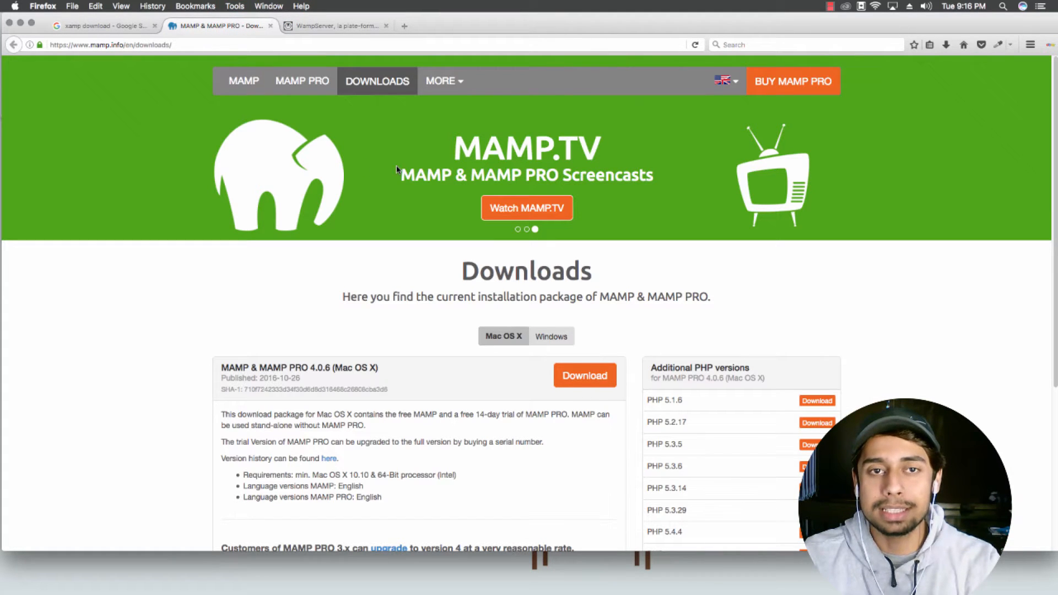
mouse_move(480, 147)
left_mouse_down()
mouse_move(454, 142)
mouse_move(485, 142)
left_mouse_up()
left_click(453, 142)
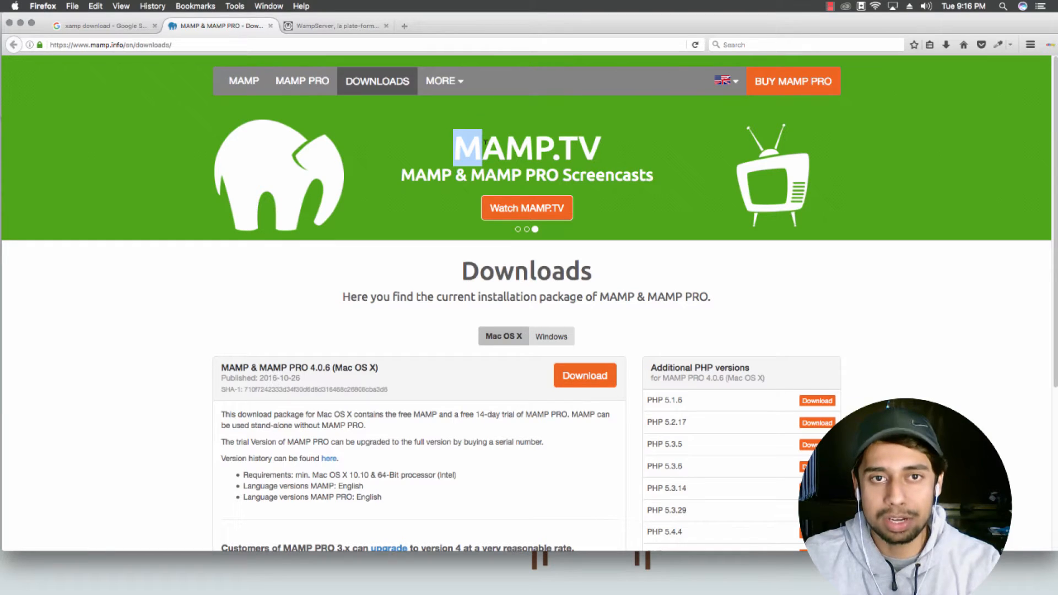
left_click(482, 145)
left_click_drag(481, 146, 463, 146)
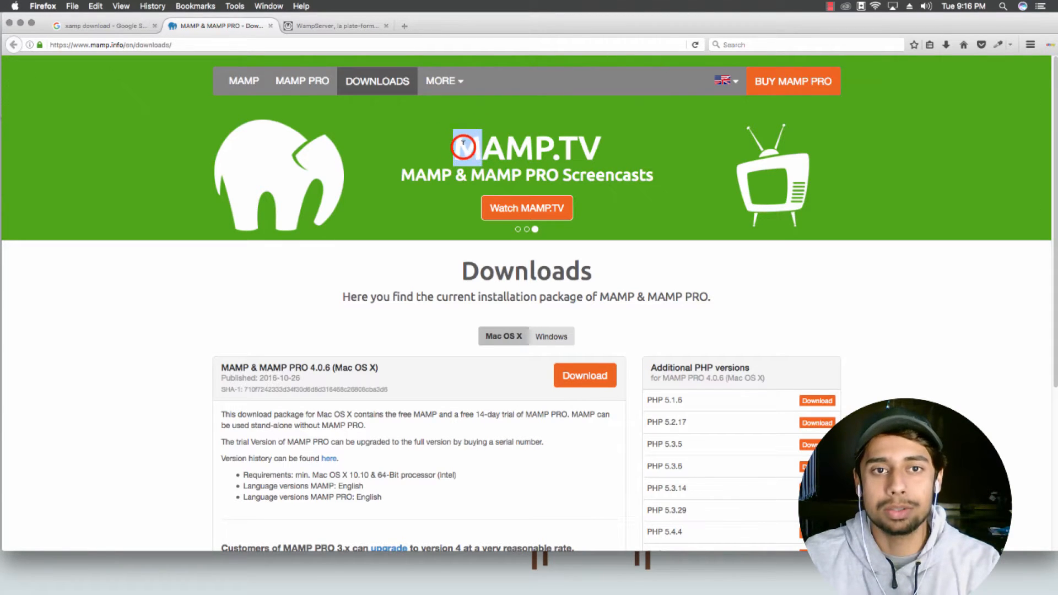
left_click(455, 154)
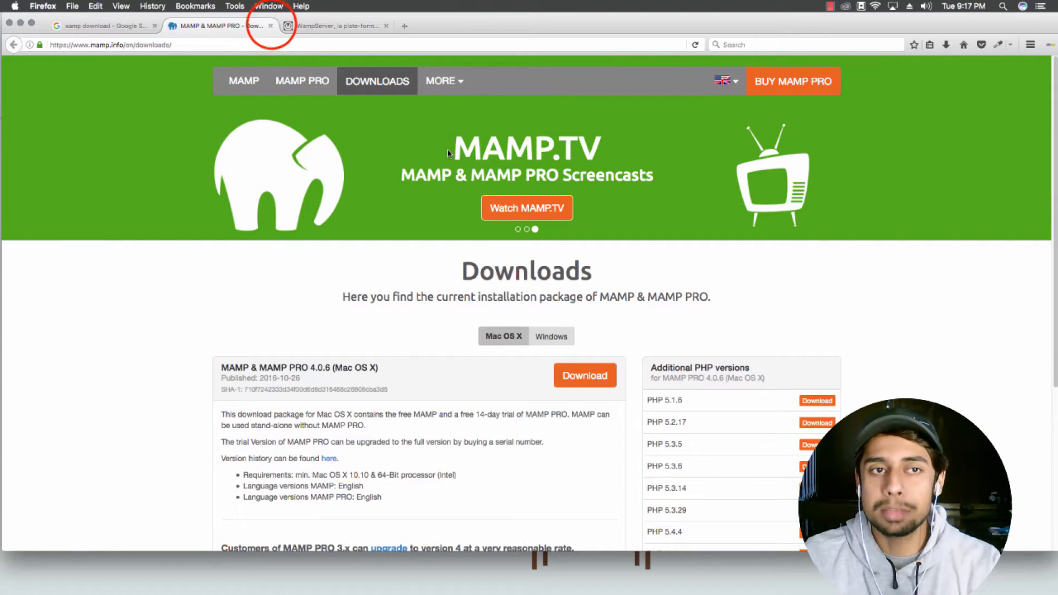
Step: Close the MAMP and WampServer tabs, leaving the Google xampp download results
left_click(270, 26)
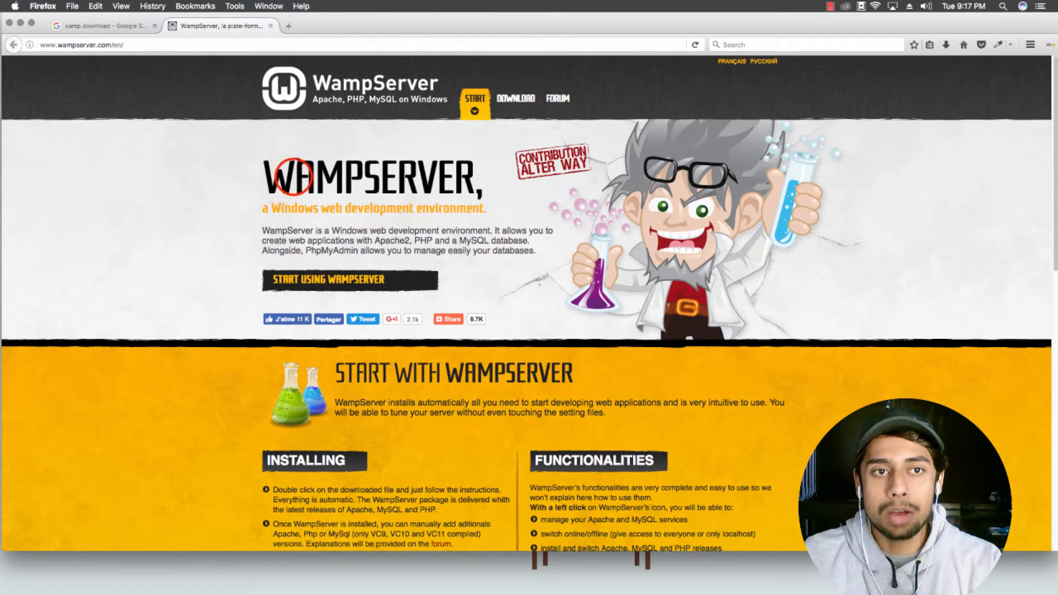
left_click_drag(294, 177, 263, 174)
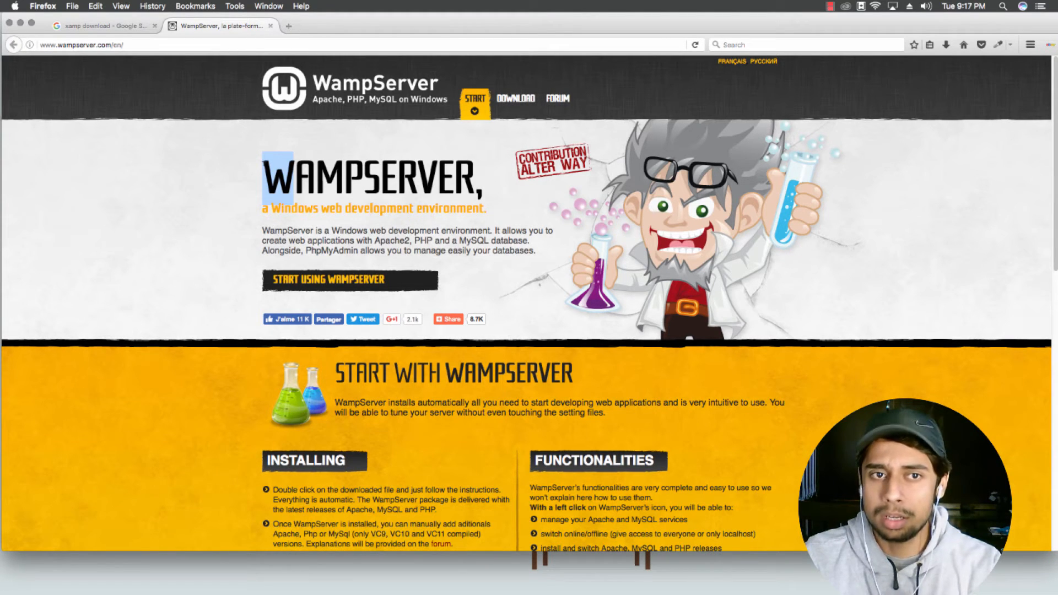
left_click(271, 26)
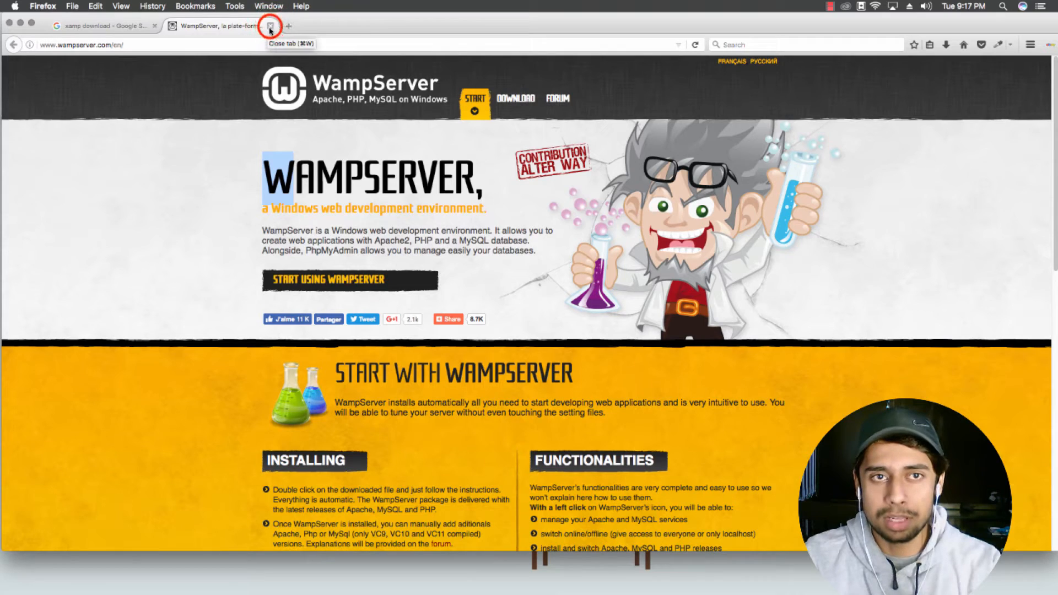
left_click(172, 192)
Step: Open the Download XAMPP result in a new tab and scroll to the installer versions
left_click(172, 201)
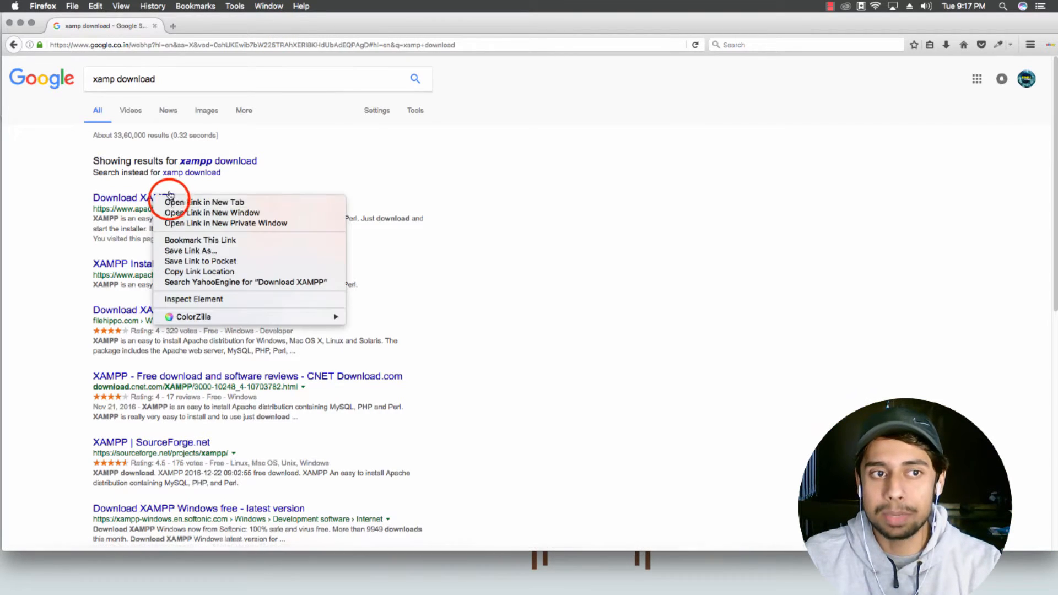
left_click(207, 27)
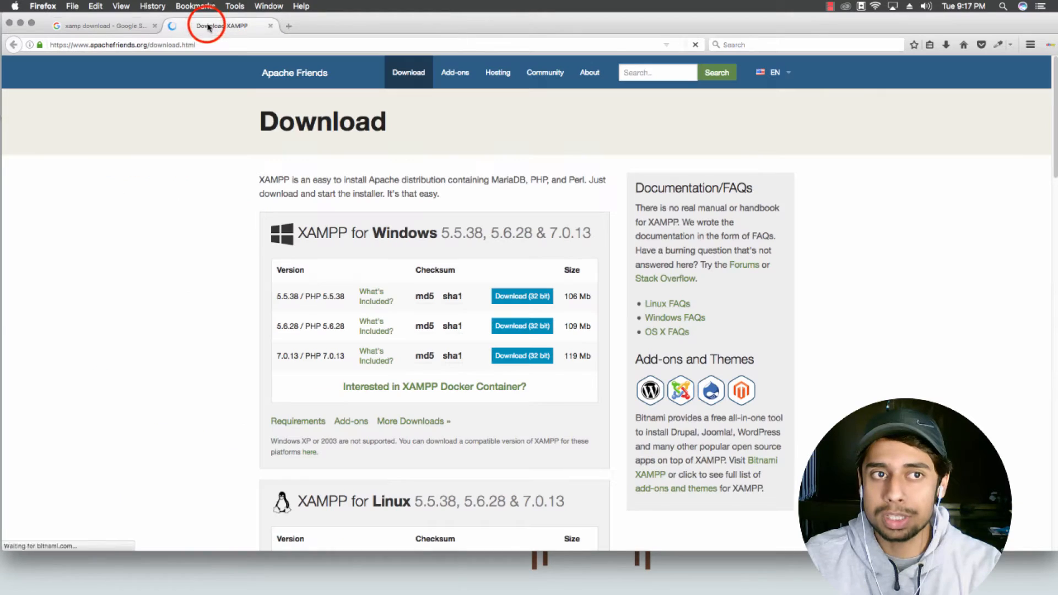
left_click(67, 26)
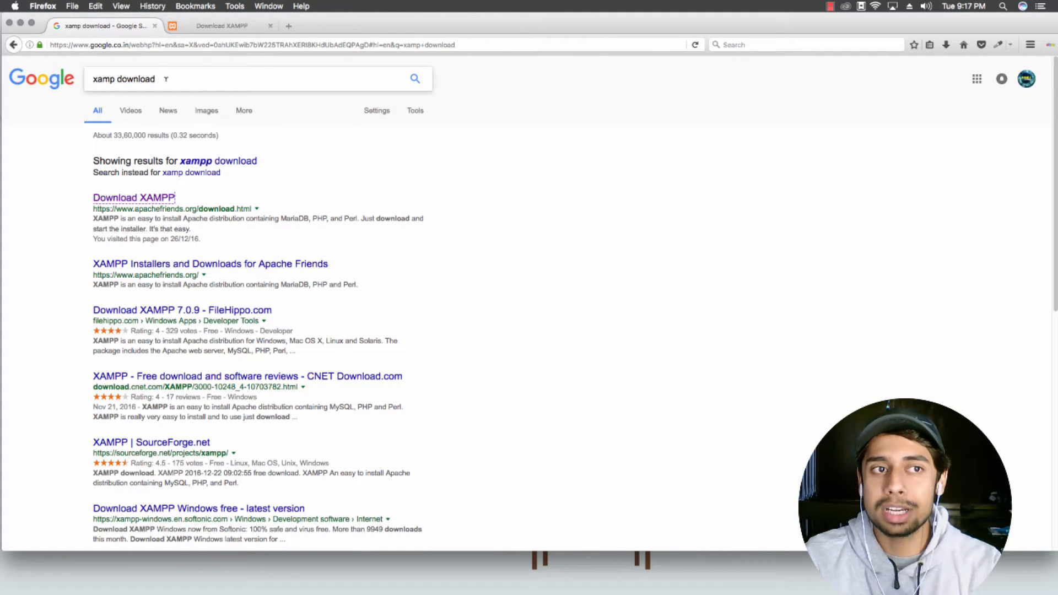
left_click_drag(166, 79, 95, 70)
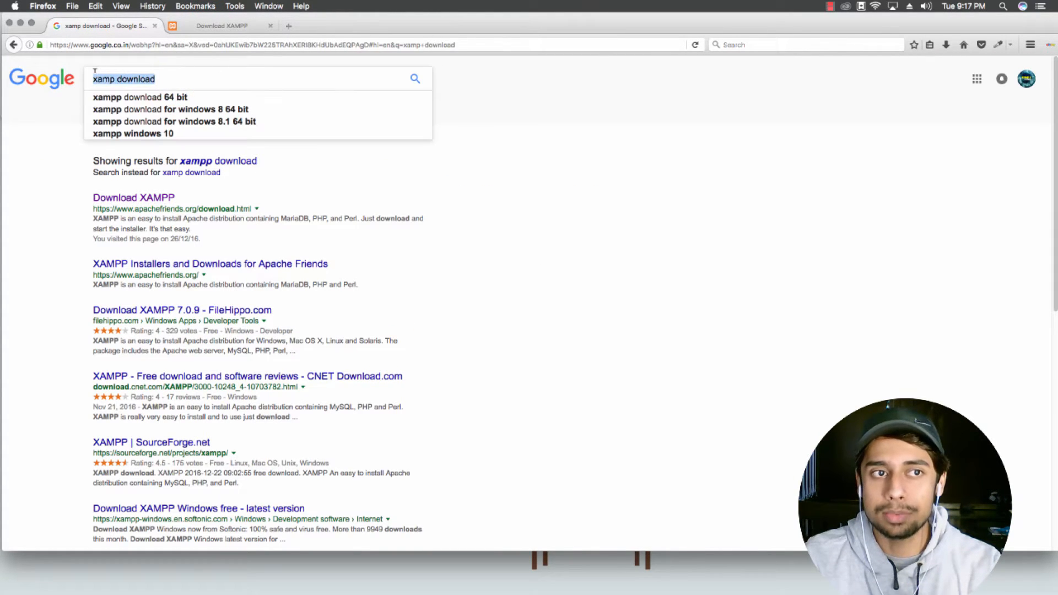
left_click(166, 78)
left_click(211, 30)
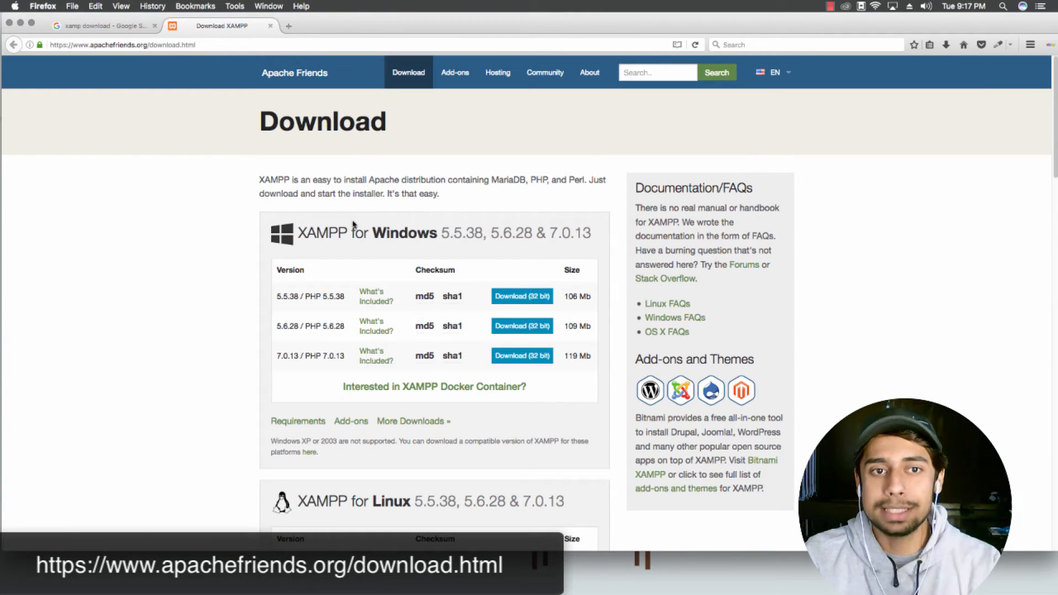
scroll(354, 225, "down", 8)
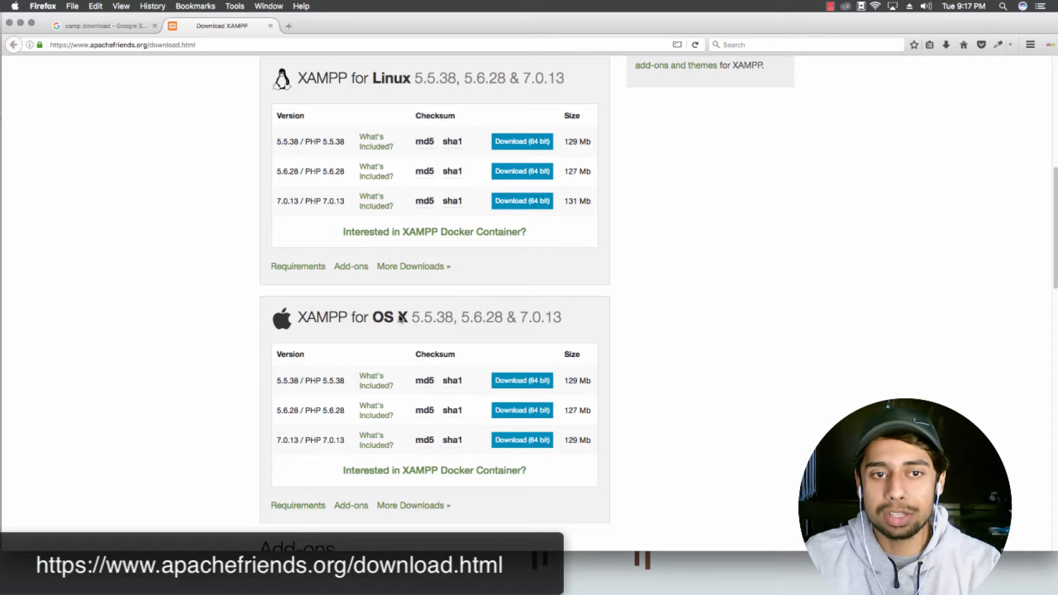
scroll(427, 328, "down", 1)
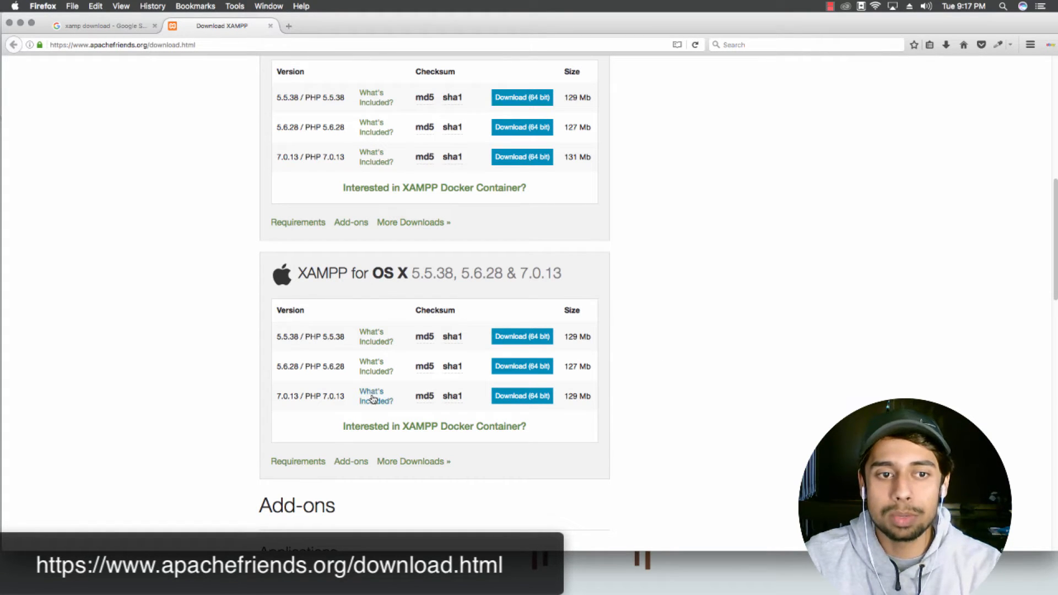
Step: Point out the OS X 7.0.13 version row and its PHP 7.0.13 label
left_click(278, 398)
left_click_drag(279, 397, 292, 397)
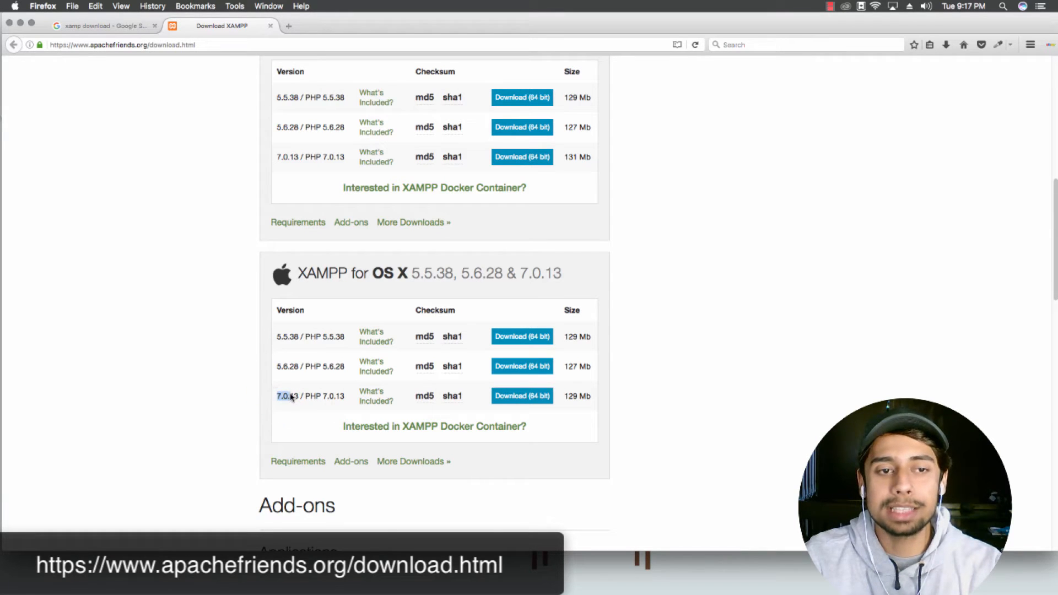
left_click(298, 397)
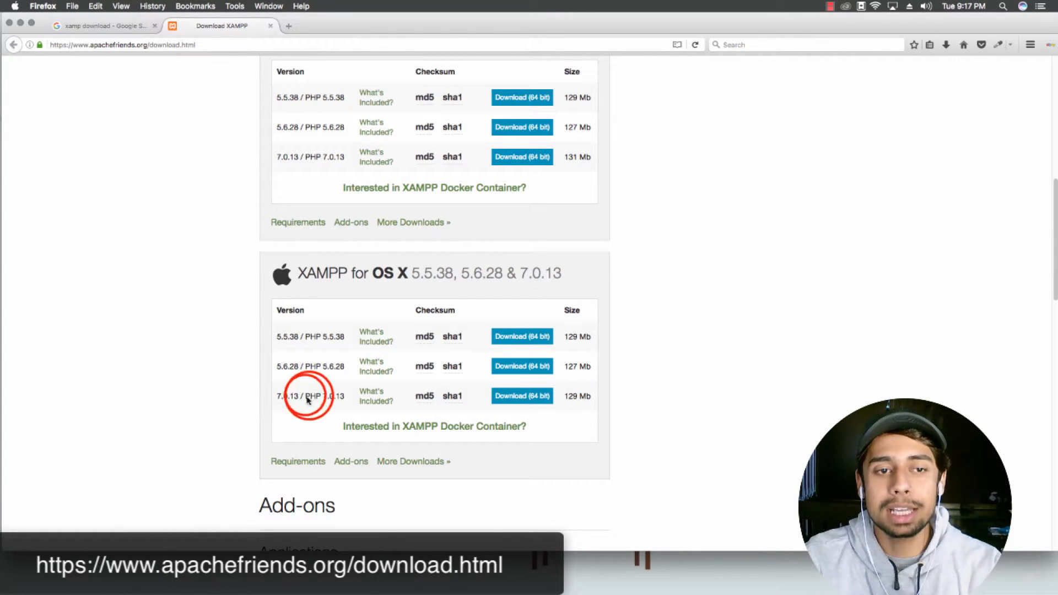
left_click_drag(305, 398, 340, 399)
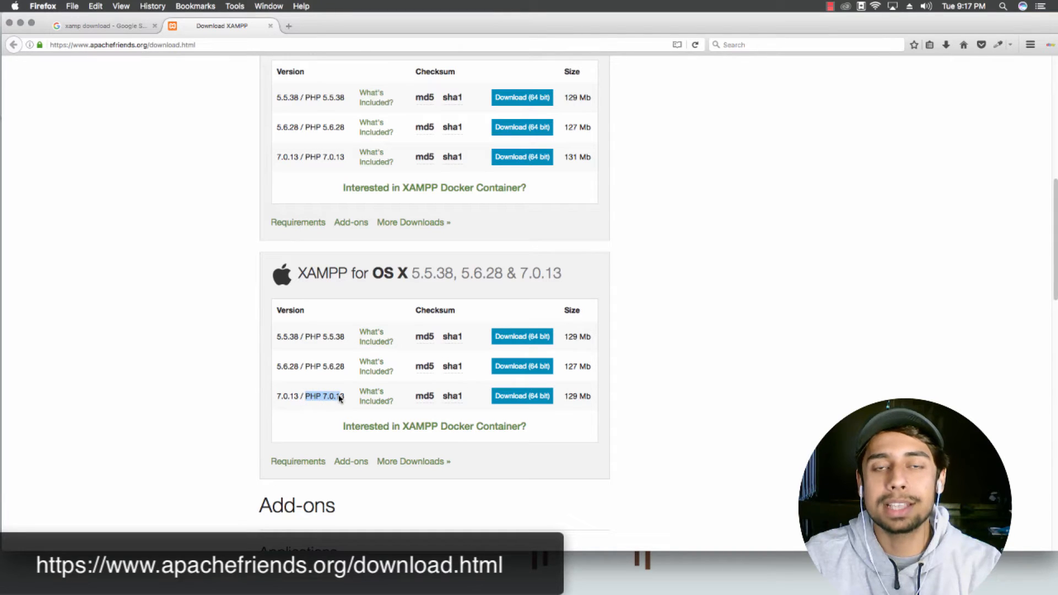
left_click(339, 397)
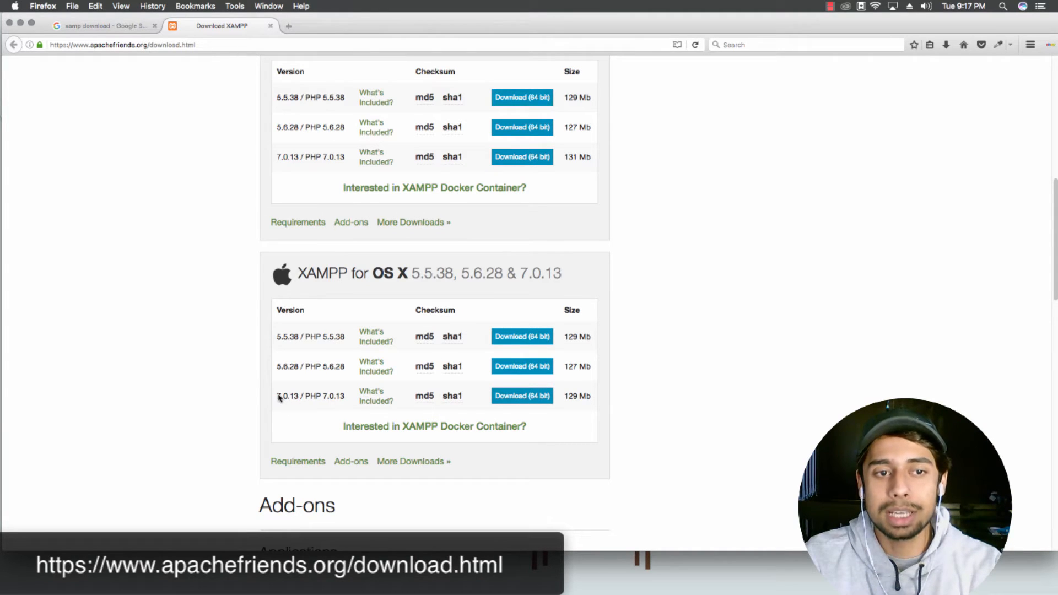
Step: Download the OS X 7.0.13 64-bit XAMPP installer and dismiss the download dialog
left_click(528, 401)
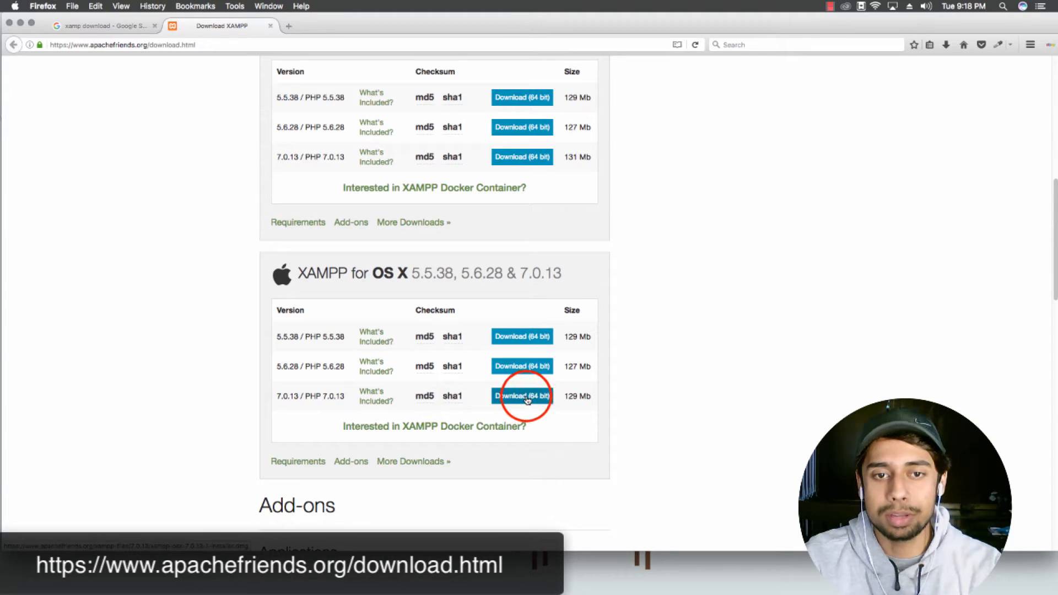
left_click(527, 397)
left_click(217, 24)
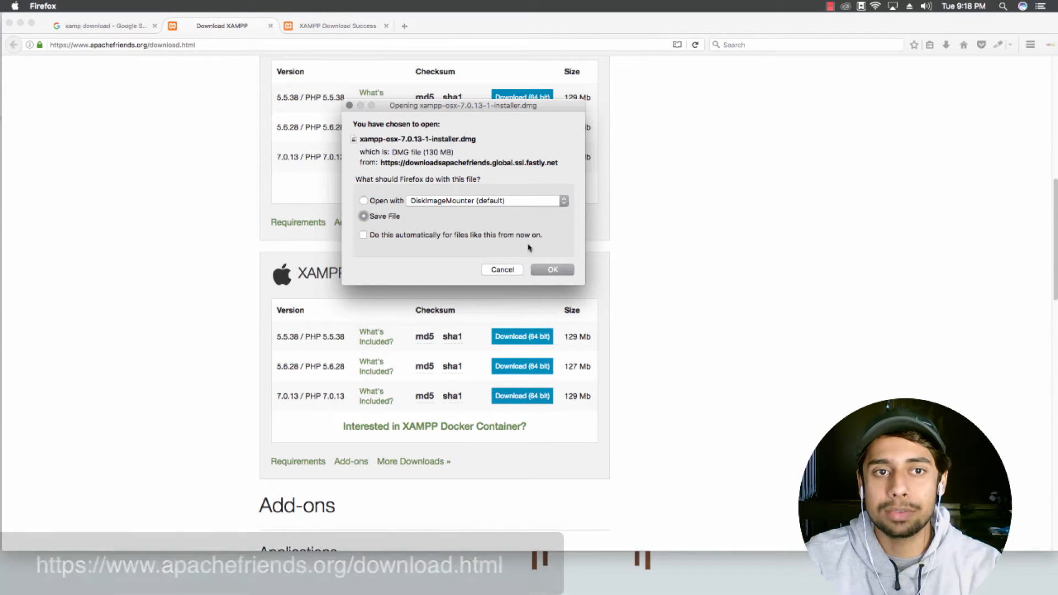
left_click(502, 269)
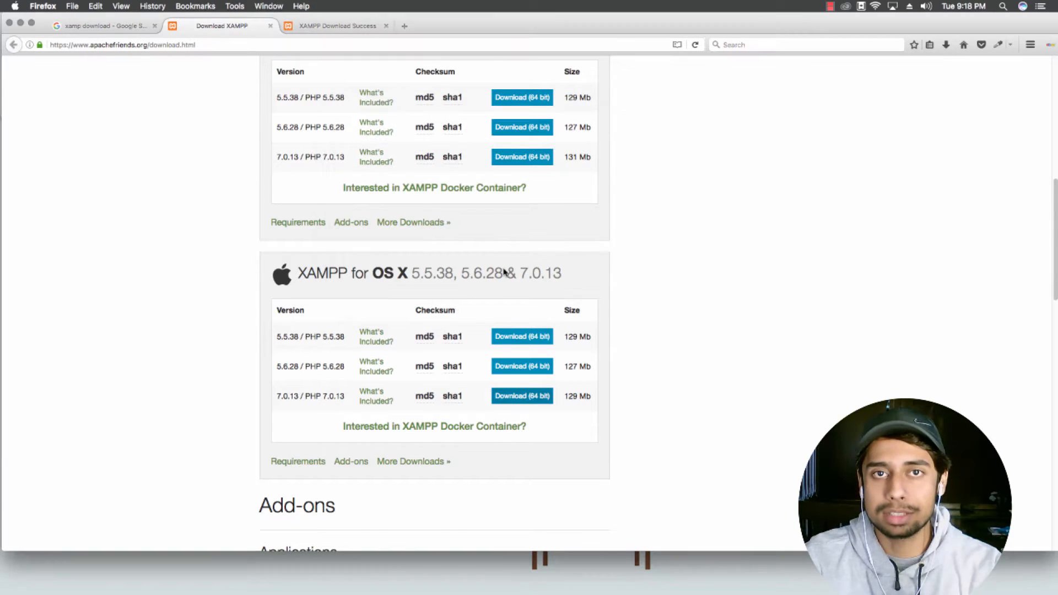
Step: Scroll back to the top and minimise Firefox to show the desktop
scroll(567, 293, "up", 3)
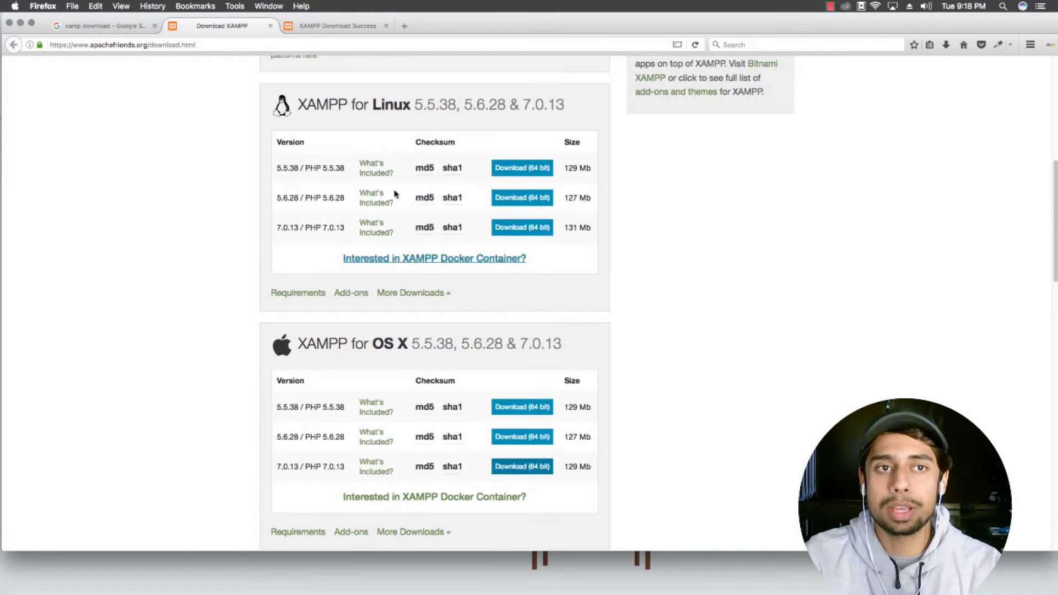
scroll(389, 114, "up", 10)
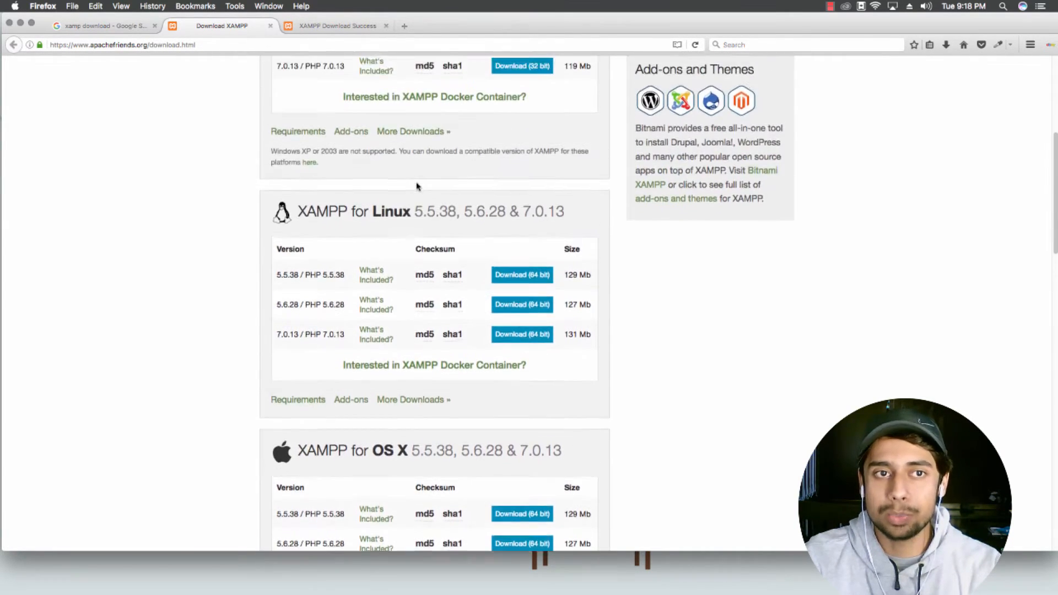
scroll(414, 193, "up", 3)
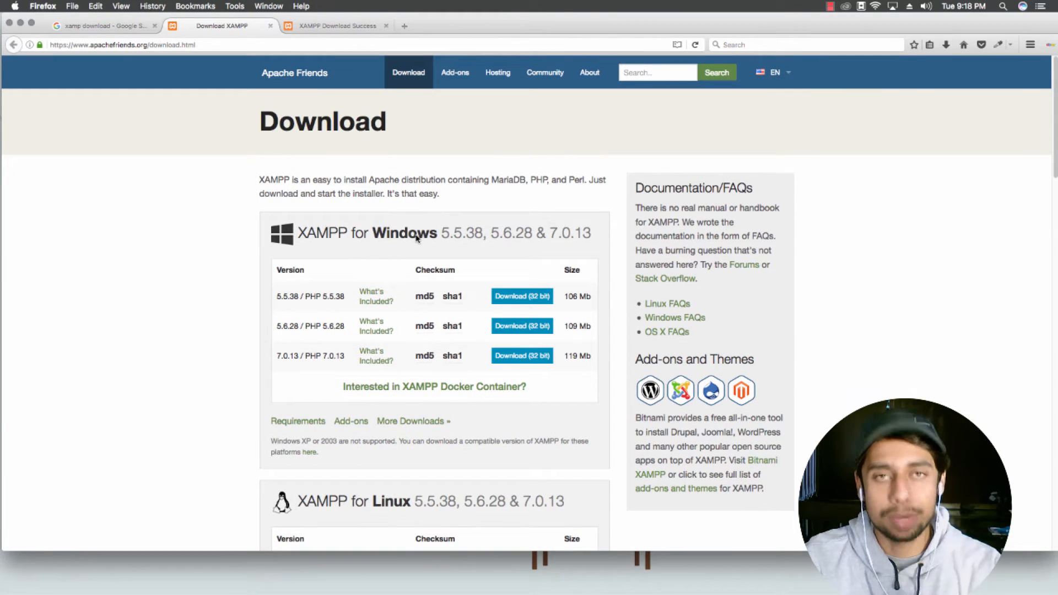
left_click(20, 23)
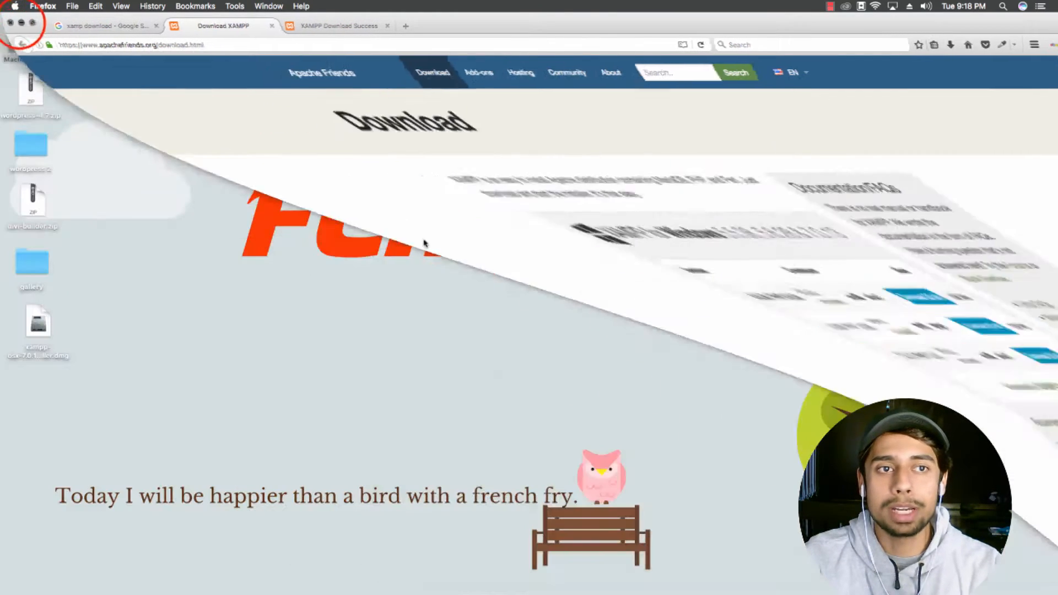
Step: Glance at the downloaded XAMPP installer, then go to wordpress.org in Firefox
left_click(147, 319)
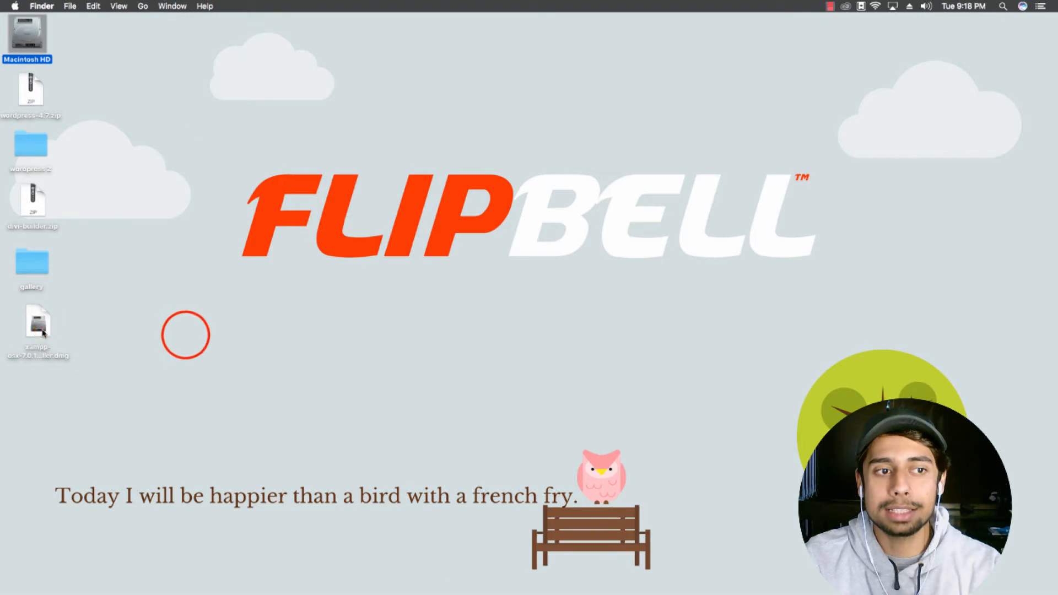
left_click_drag(42, 330, 35, 327)
left_click(185, 335)
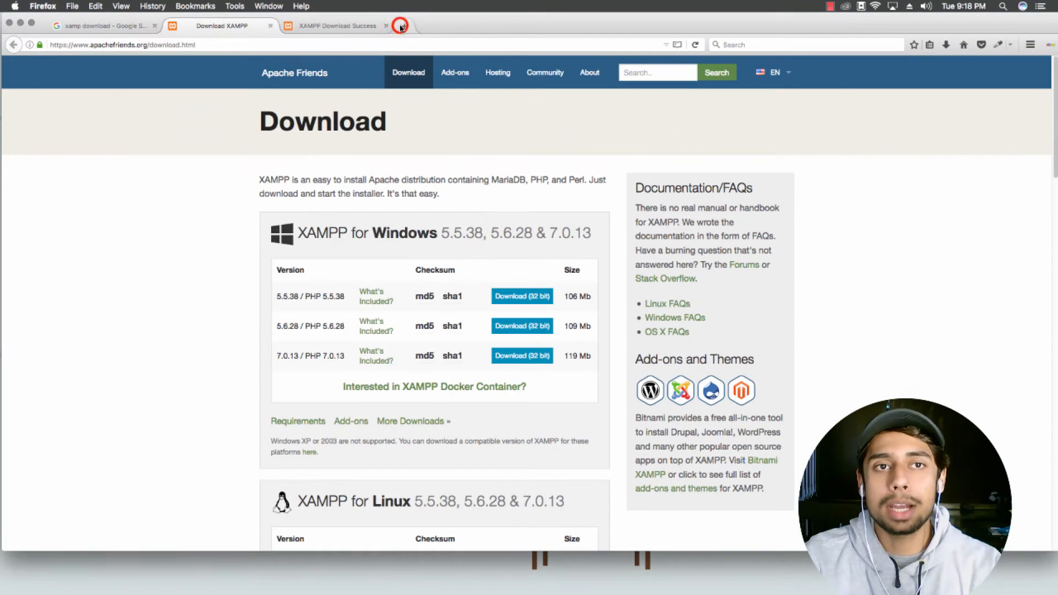
left_click(400, 26)
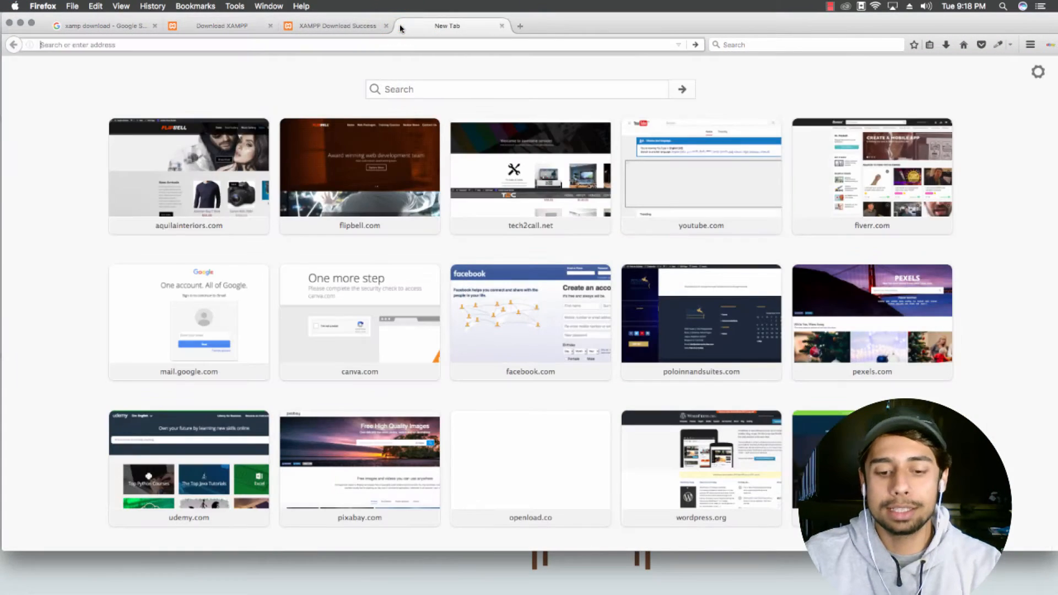
type("wordpress.org/")
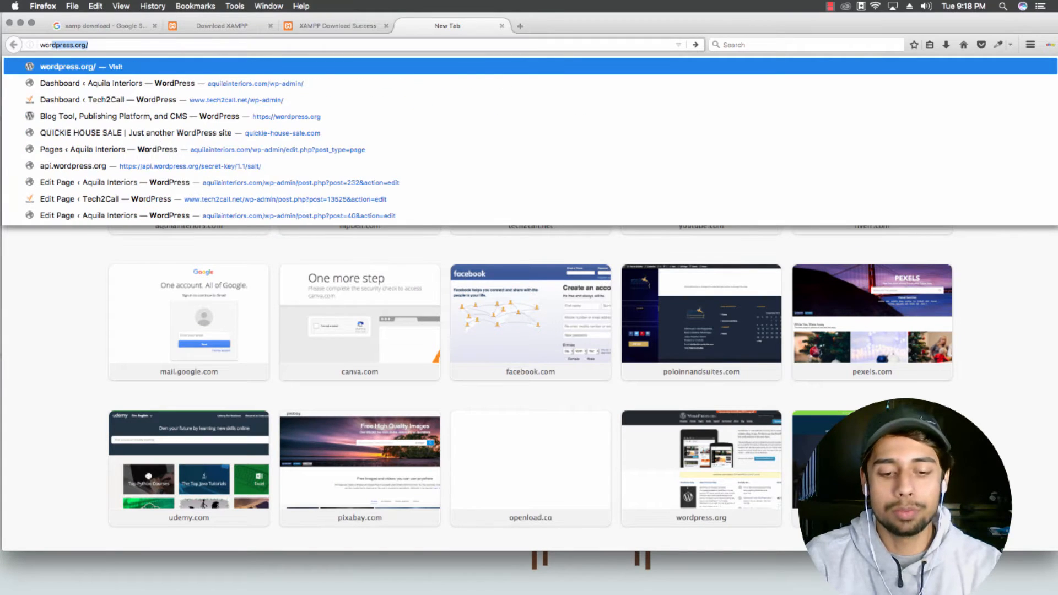
key("Return")
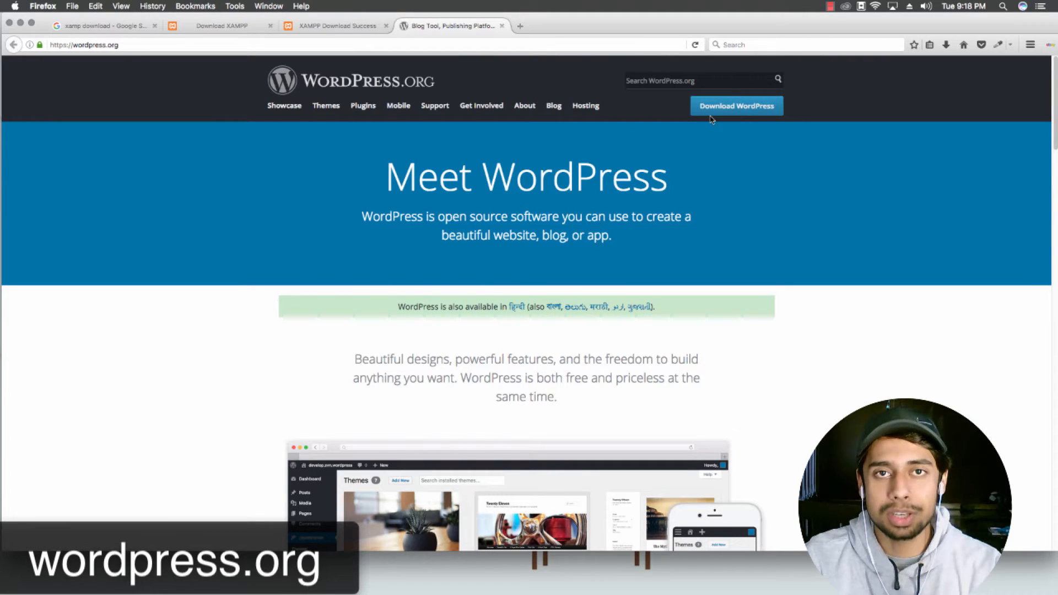
Step: Open the WordPress.org download page offering WordPress 4.7
left_click(739, 110)
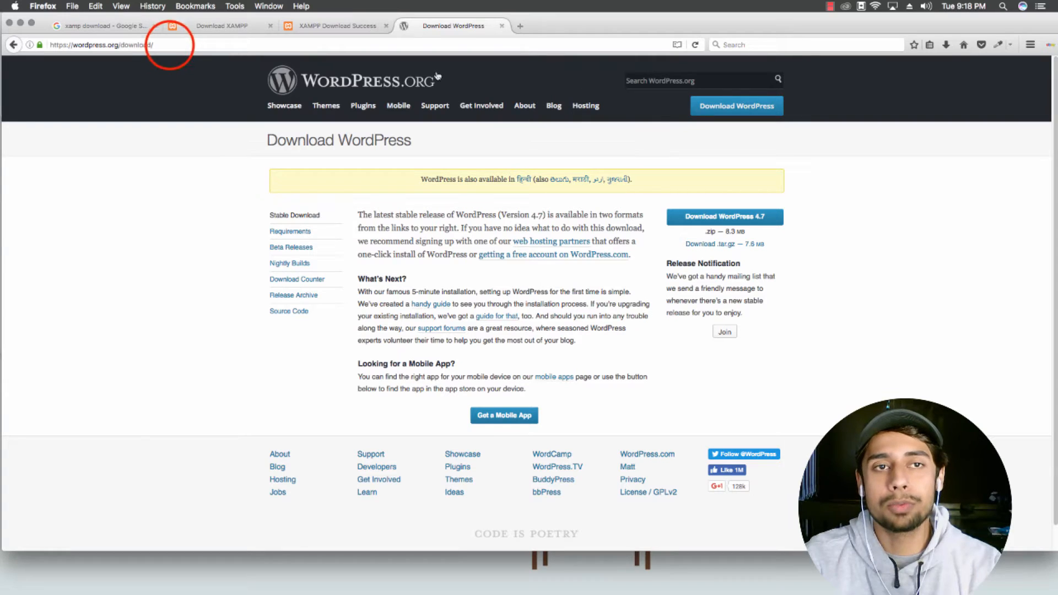
left_click_drag(170, 44, 65, 55)
left_click(208, 151)
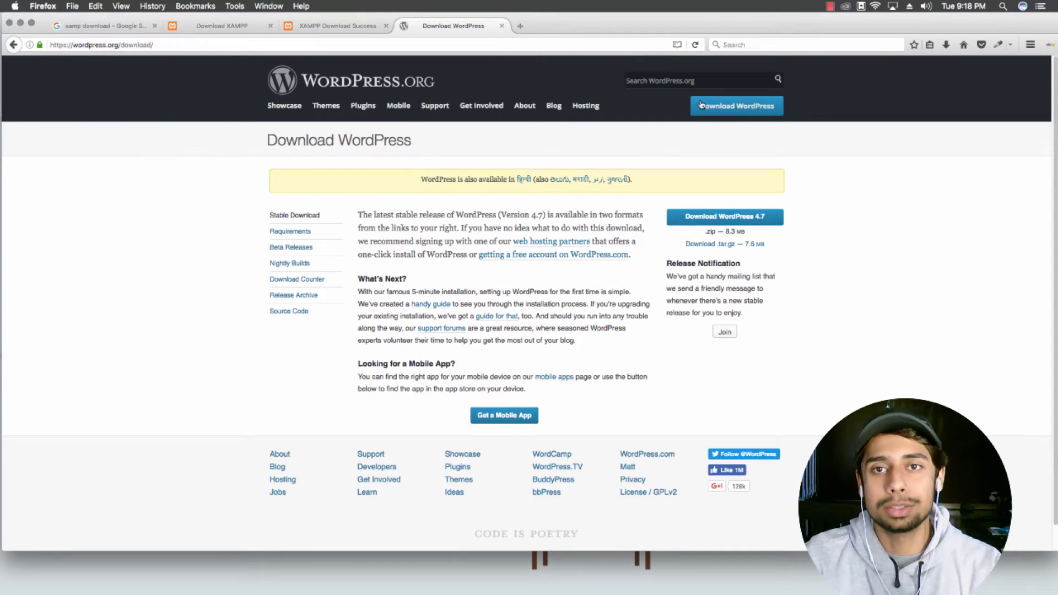
left_click(732, 112)
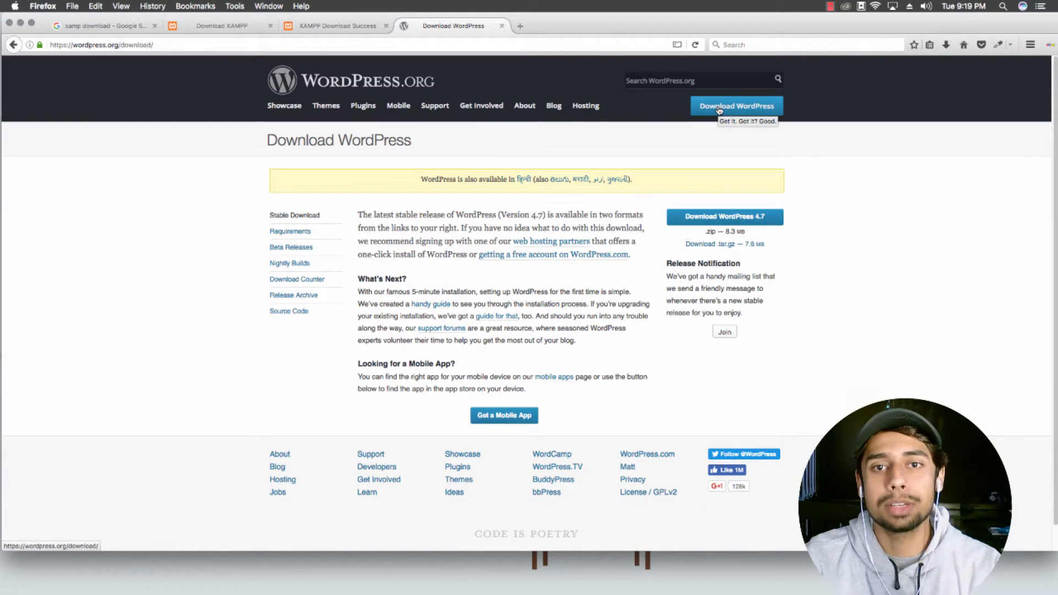
Step: Request the WordPress 4.7 zip, cancel the save dialog, and minimise Firefox
left_click(712, 222)
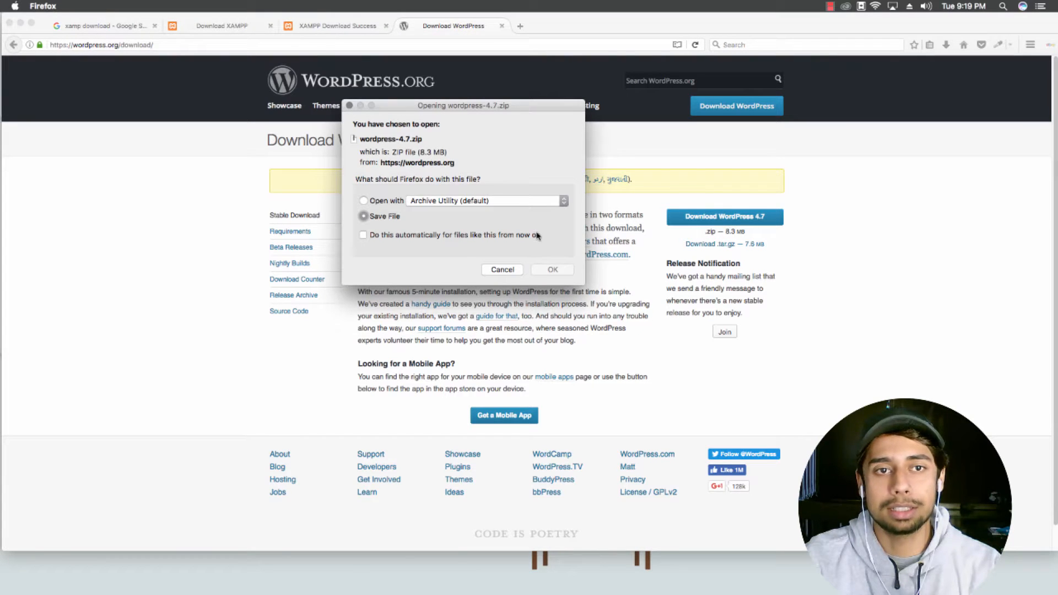
left_click(503, 270)
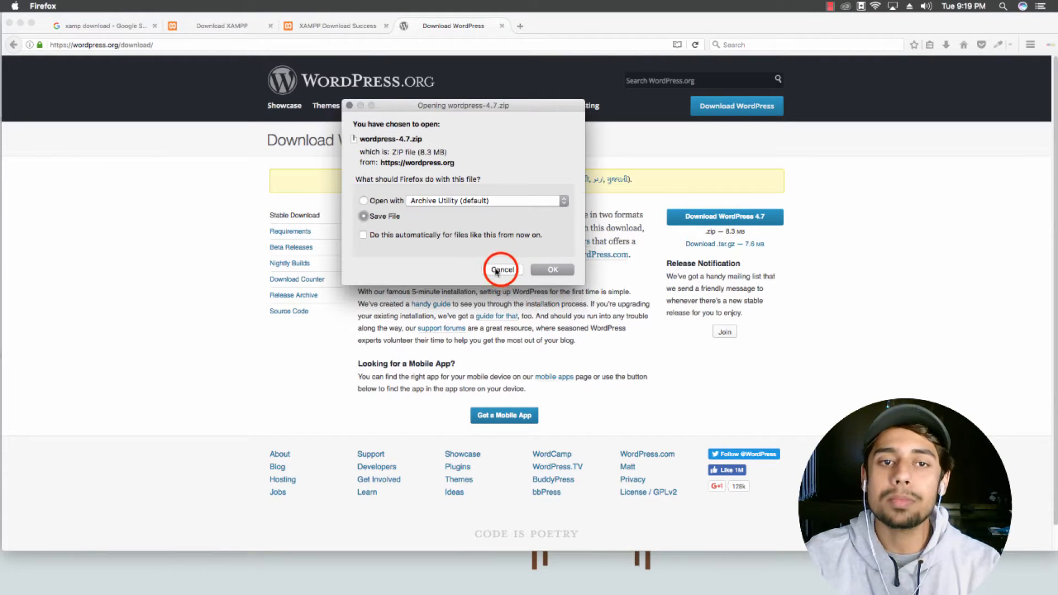
left_click(20, 24)
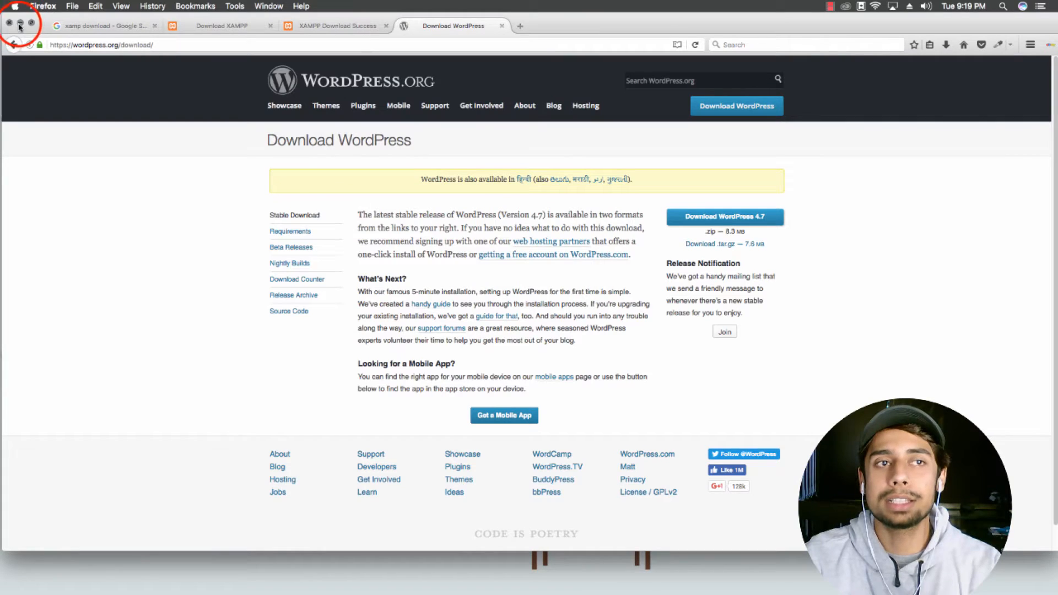
left_click(278, 167)
Step: Open the xampp-osx-7.0.13 disk image, launch the XAMPP installer, and authorise it with the account password
left_click(141, 149)
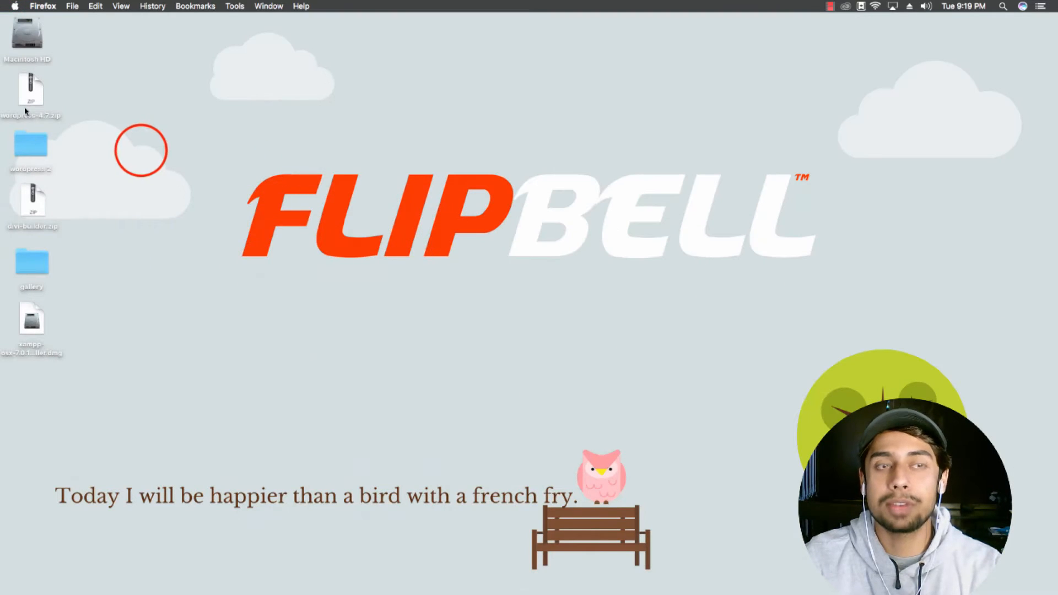
left_click(141, 153)
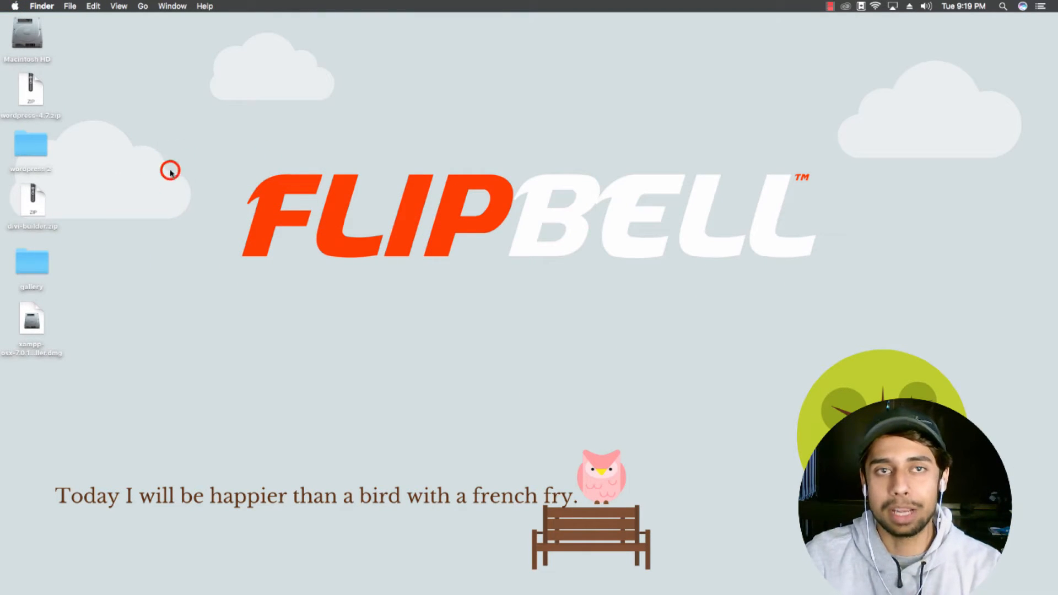
double_click(26, 325)
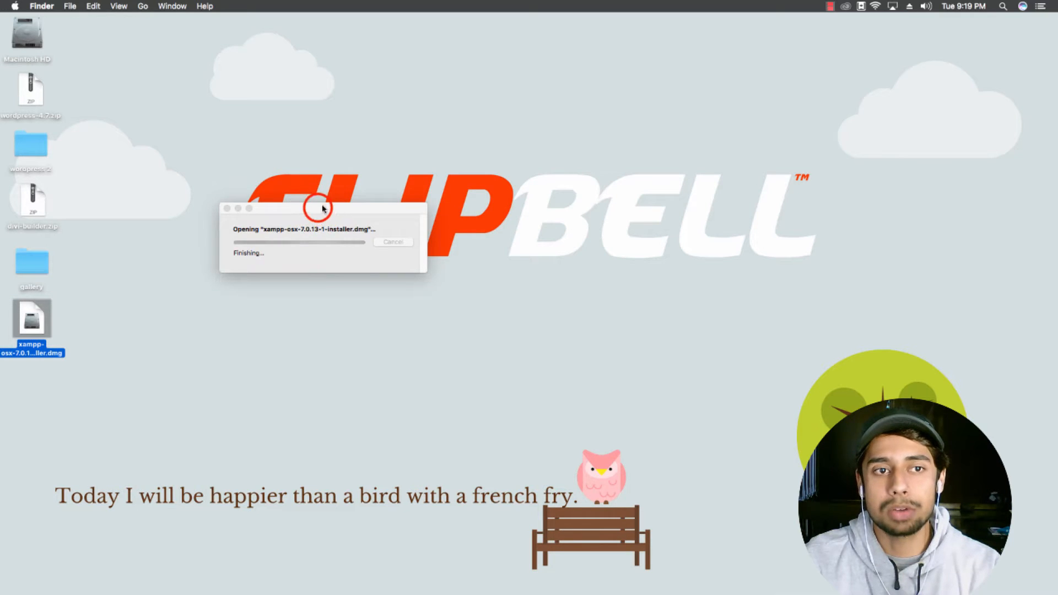
left_click_drag(321, 209, 390, 150)
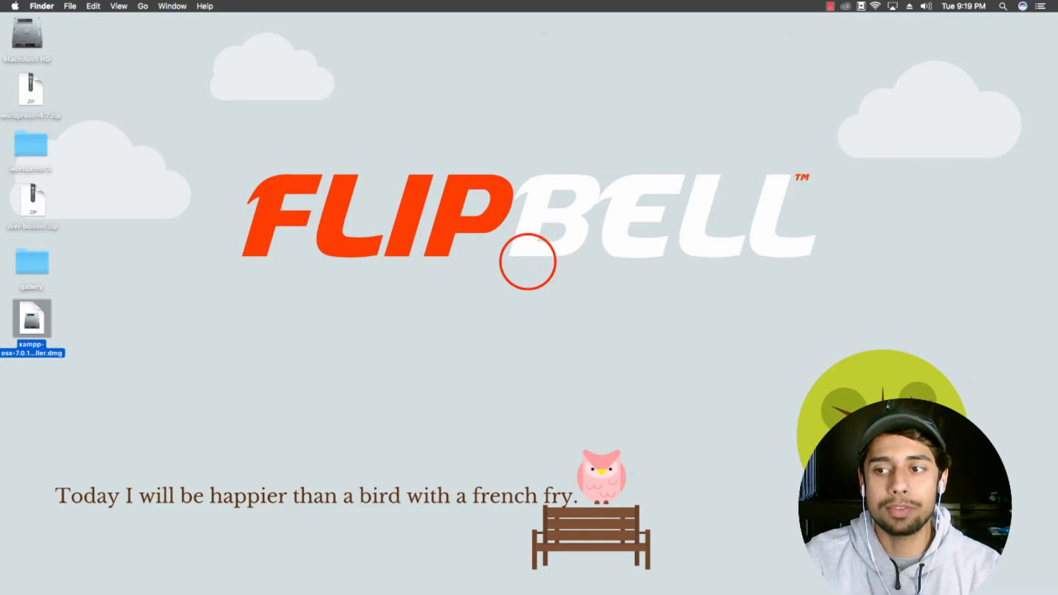
double_click(527, 261)
left_click_drag(542, 141, 524, 130)
left_click(638, 223)
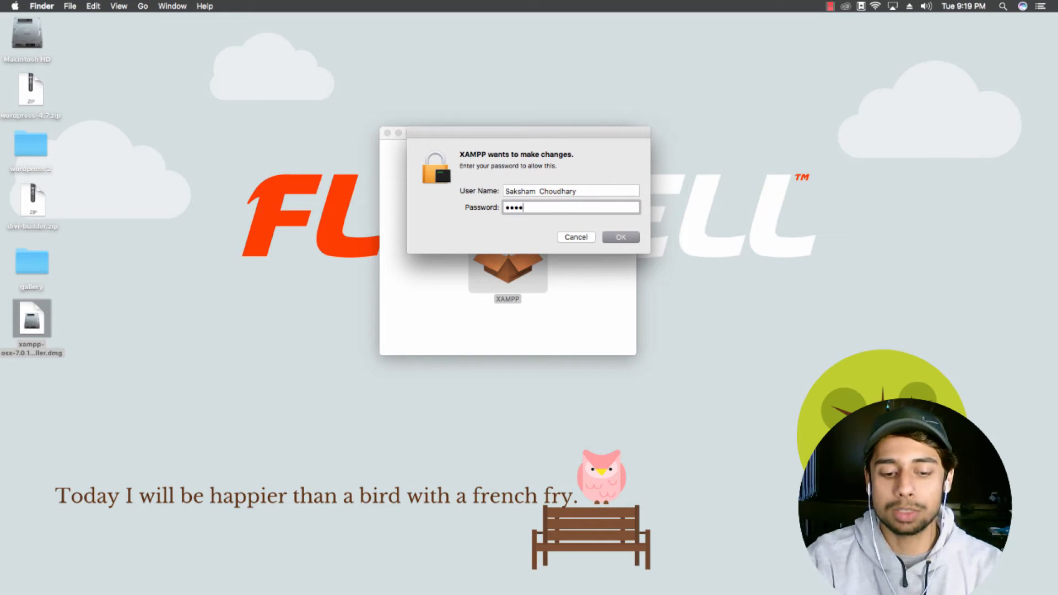
key("Return")
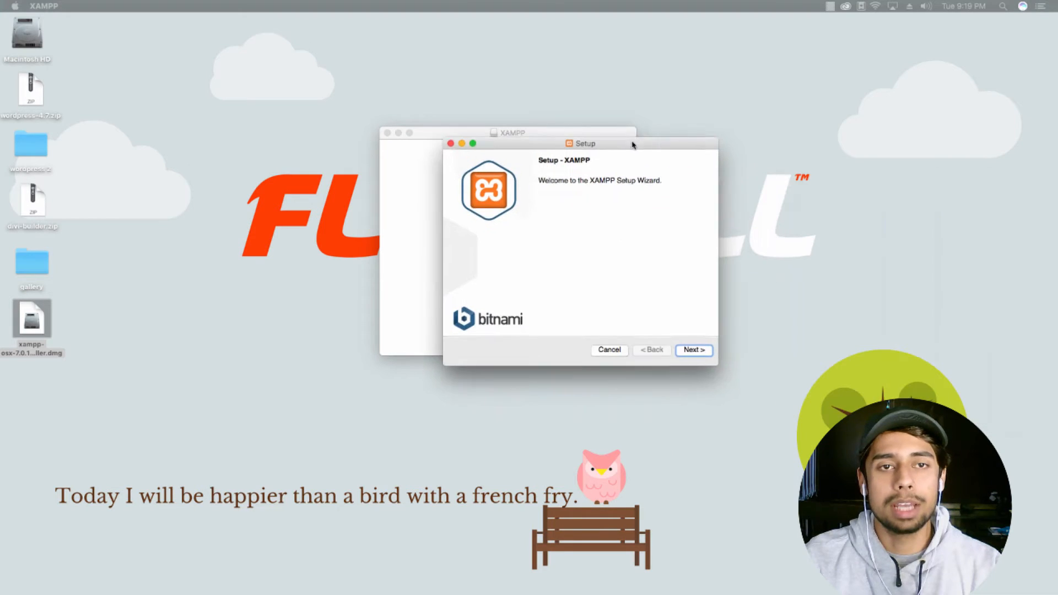
Step: Advance the XAMPP wizard with core and developer components and /Applications/XAMPP, past the Bitnami page
left_click_drag(626, 141, 545, 116)
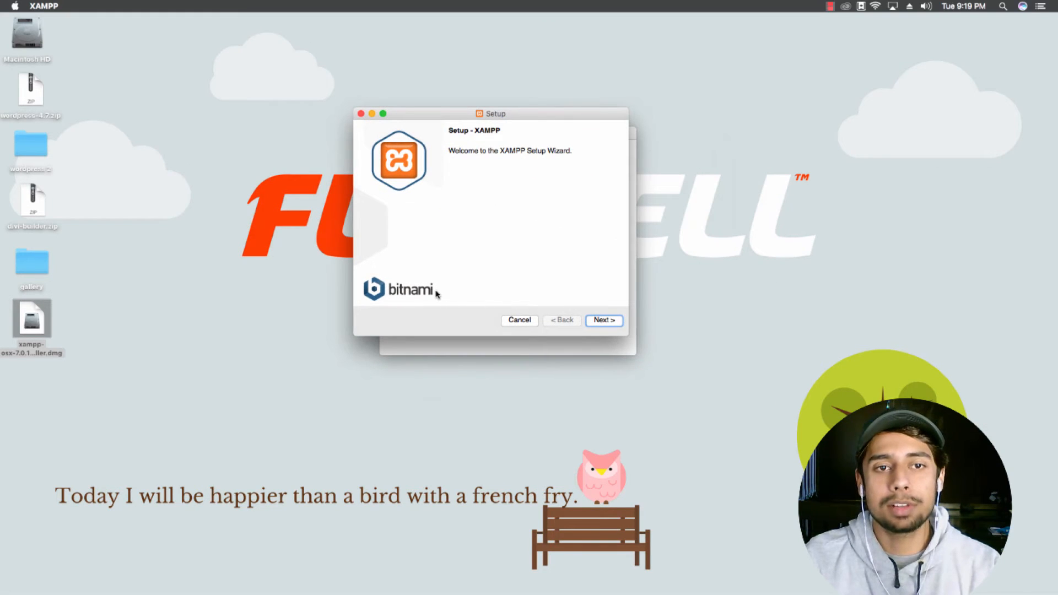
left_click(605, 320)
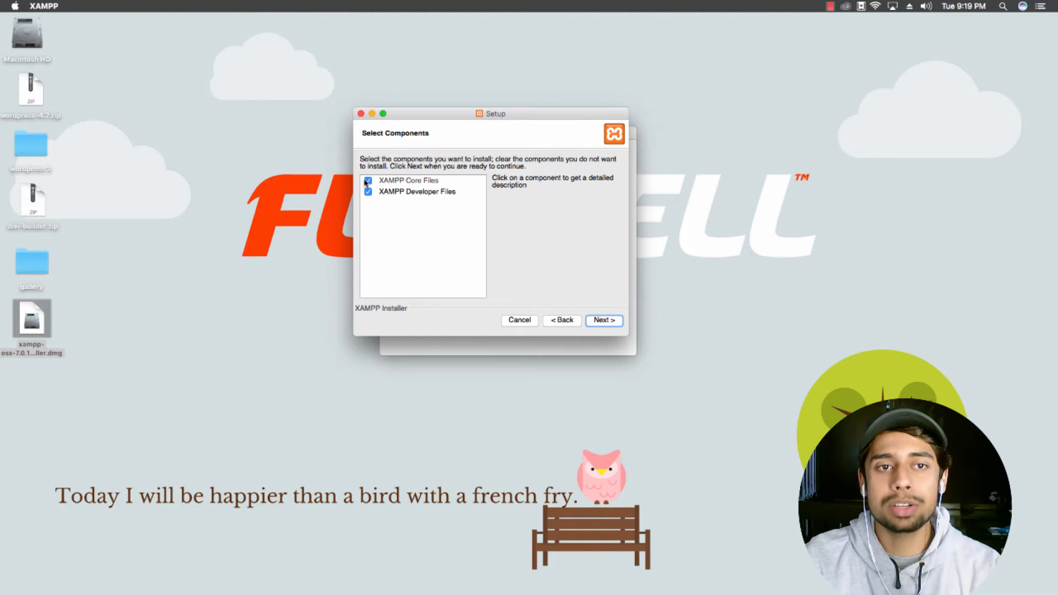
left_click(602, 321)
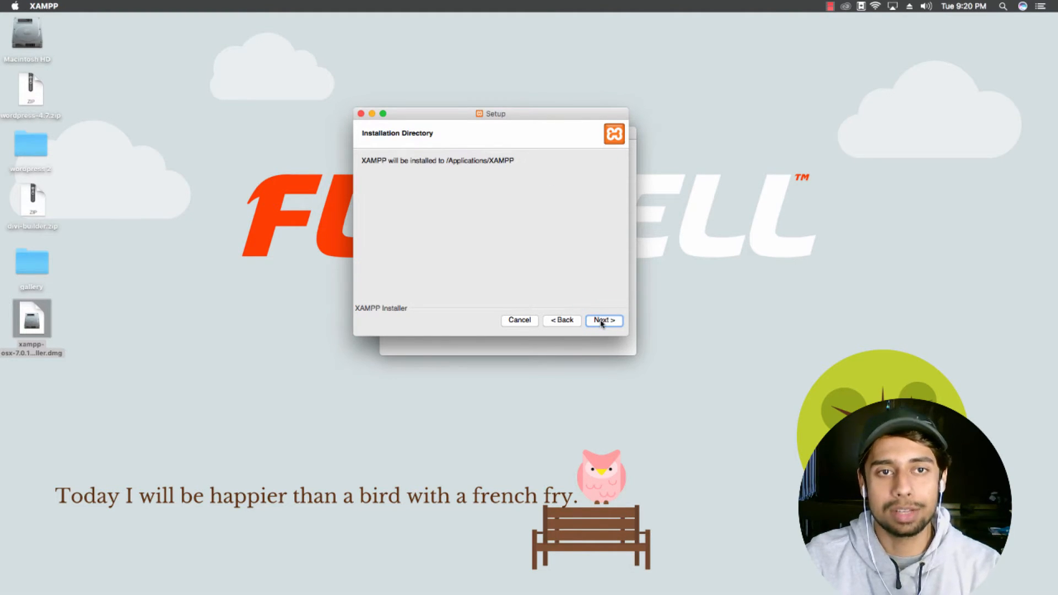
left_click_drag(453, 115, 451, 97)
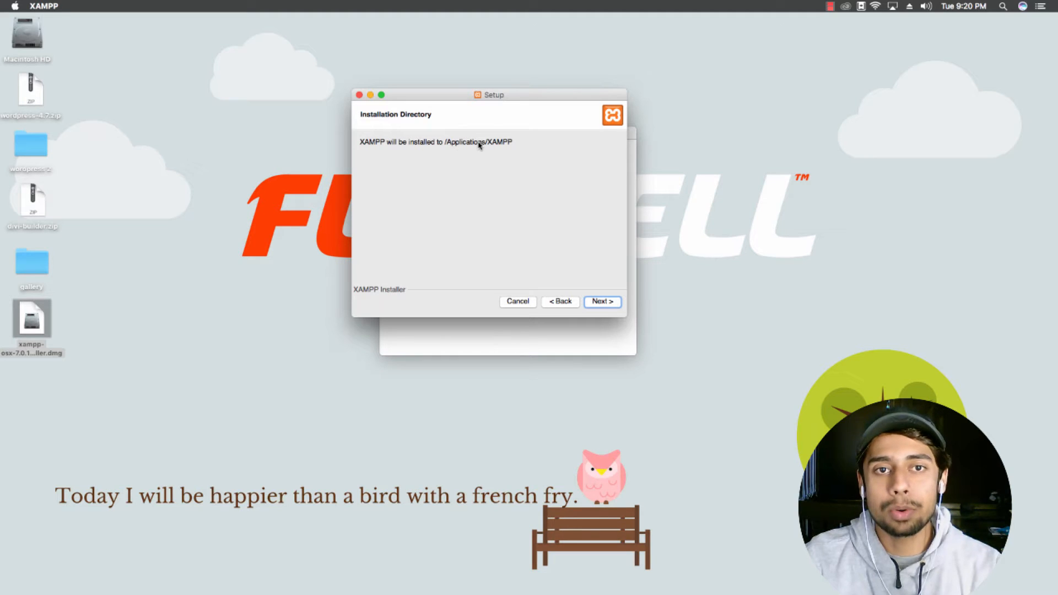
left_click(602, 303)
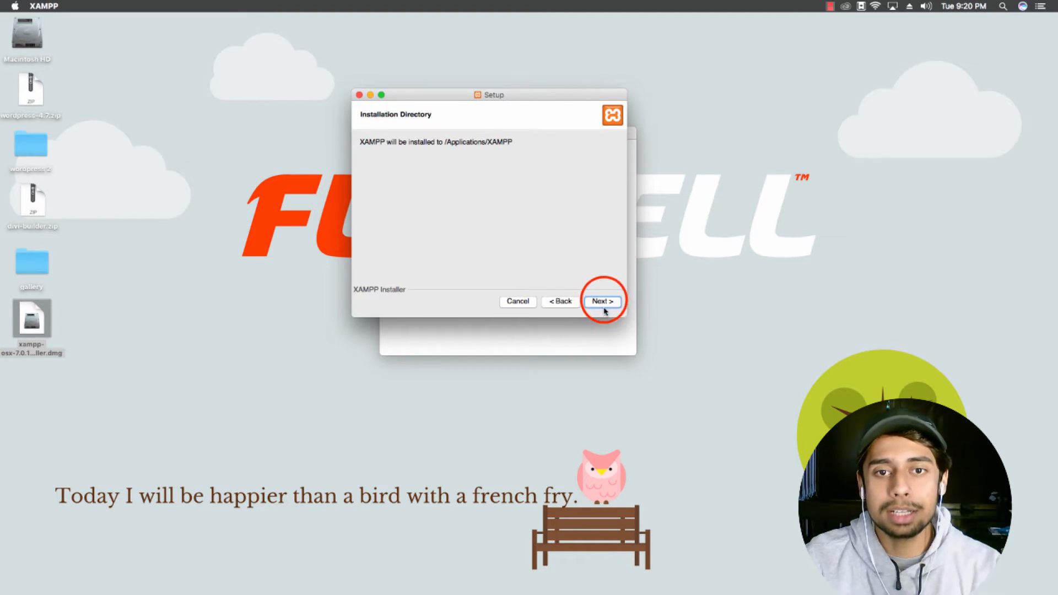
left_click(601, 304)
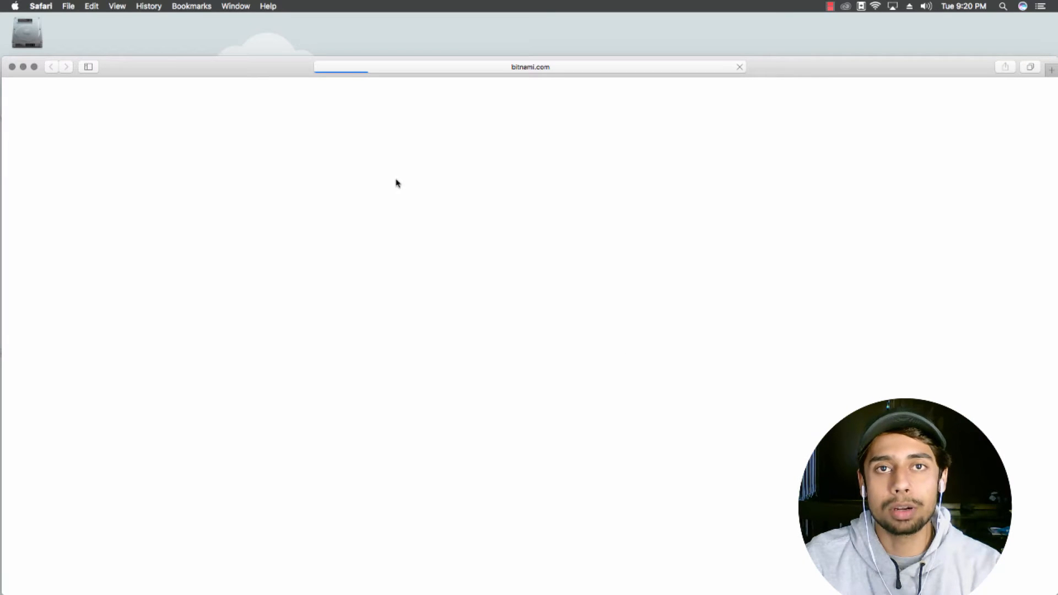
Step: Close the bitnami.com Safari window and start the XAMPP installation from the wizard
left_click_drag(279, 64, 283, 24)
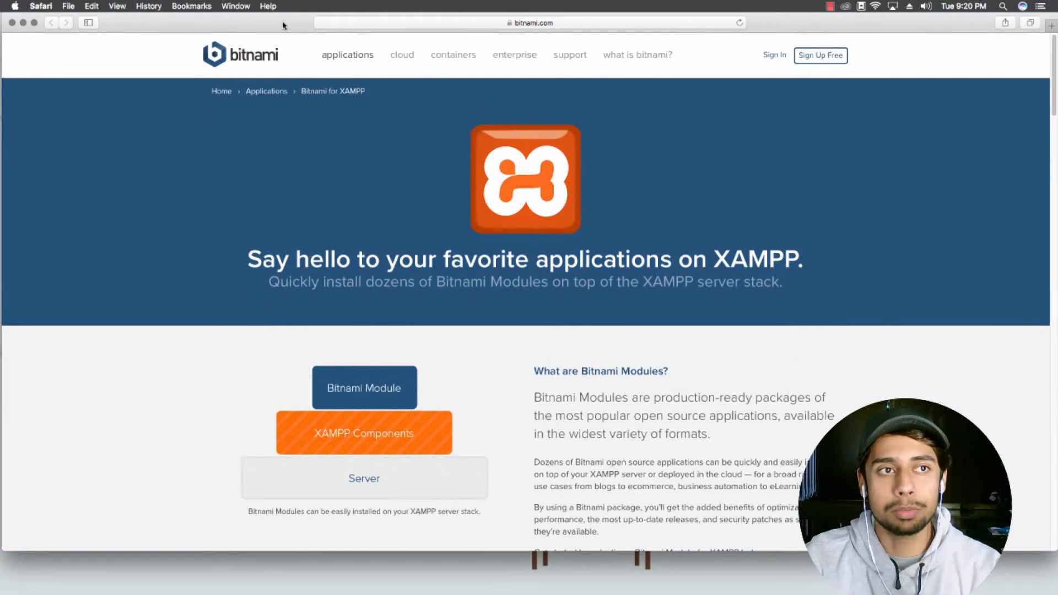
left_click(13, 22)
left_click(437, 94)
left_click(603, 302)
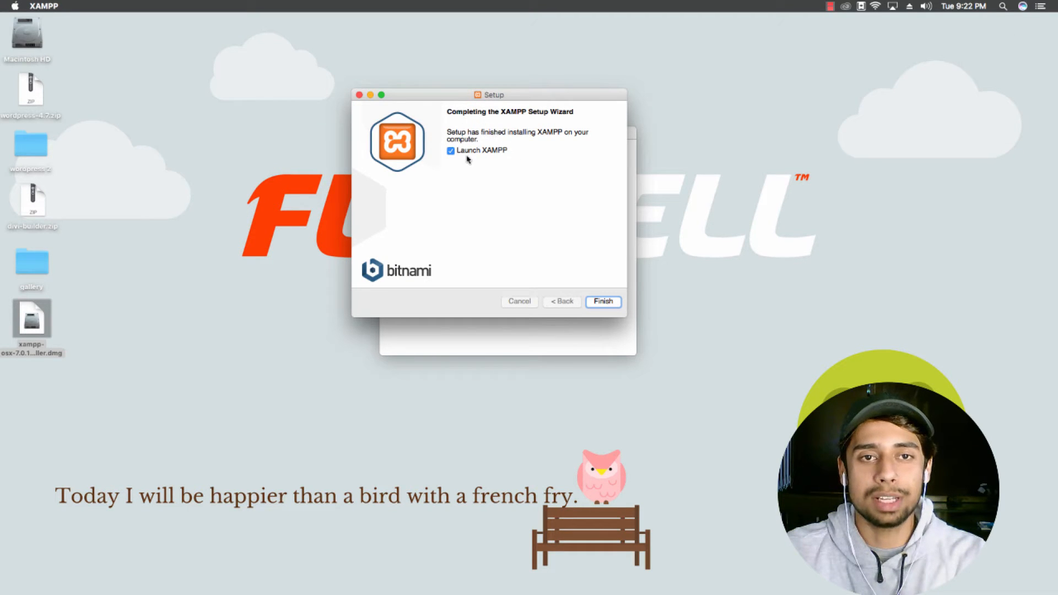
Step: Finish setup with Launch XAMPP ticked and load localhost in Safari
left_click(603, 301)
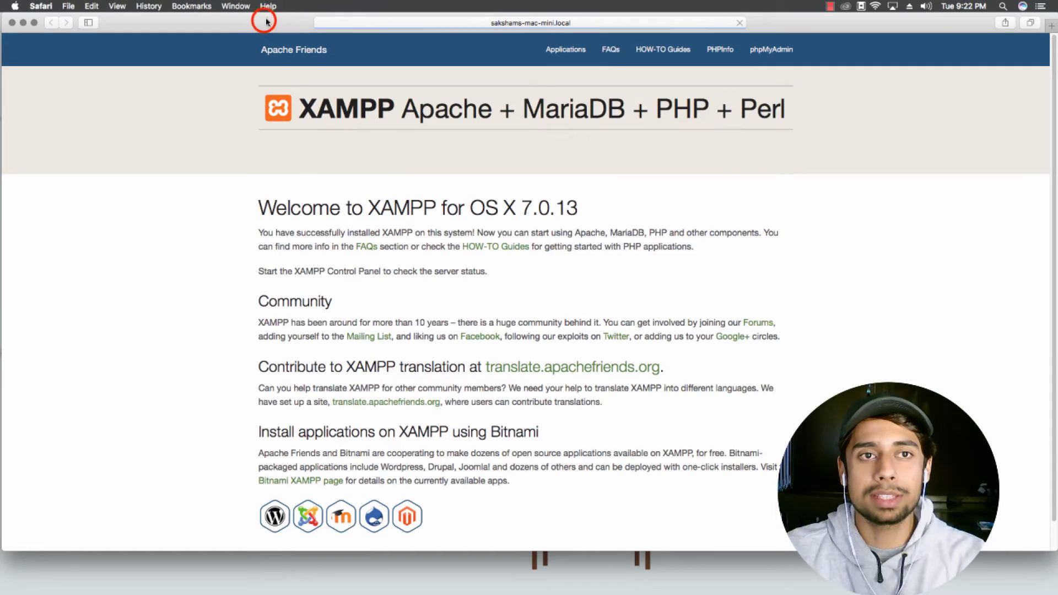
left_click_drag(268, 22, 269, 55)
left_click(494, 55)
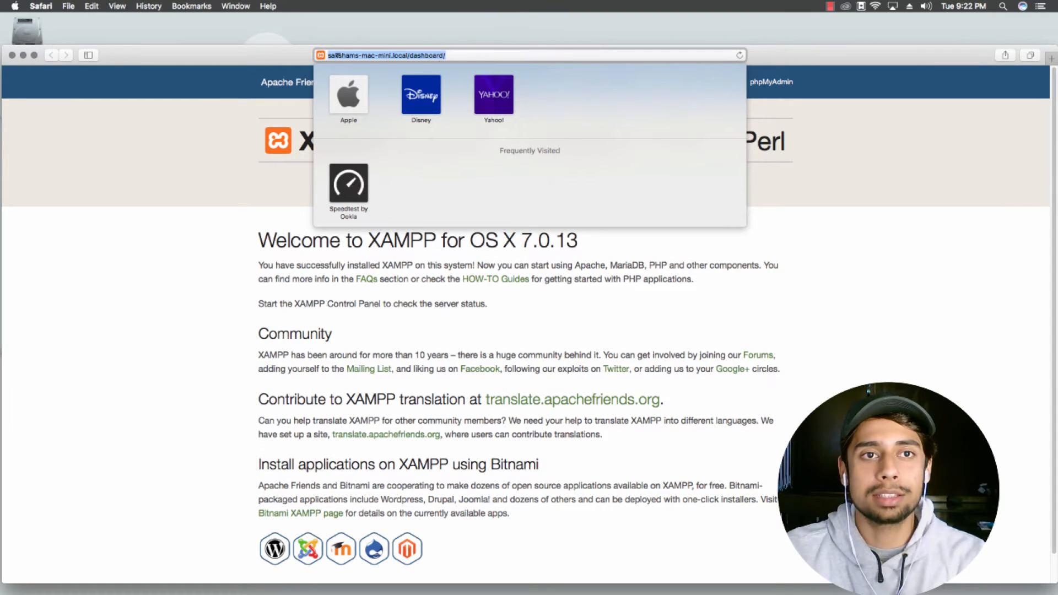
left_click(389, 55)
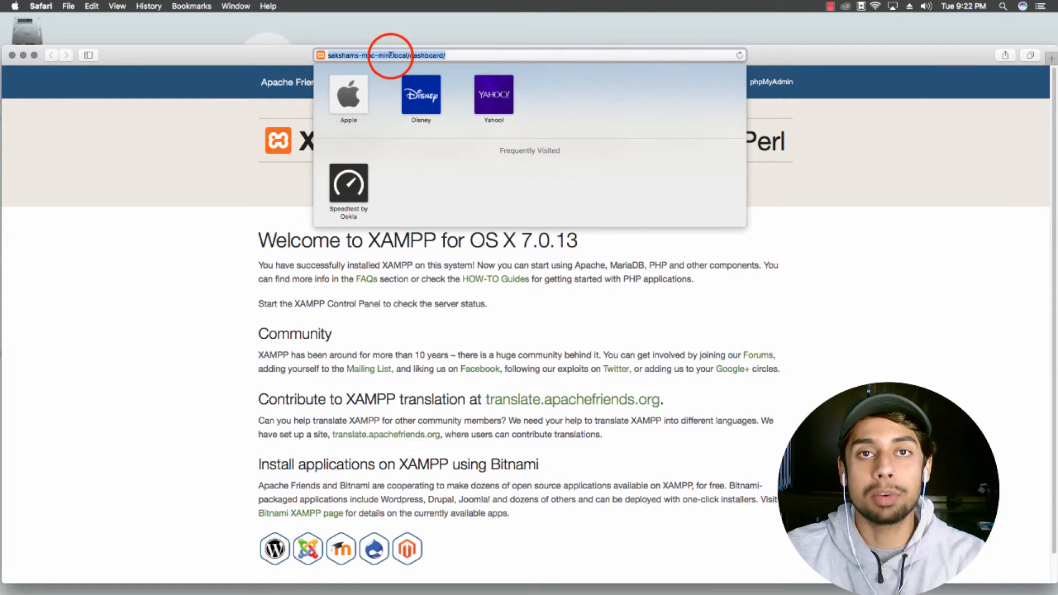
key("Return")
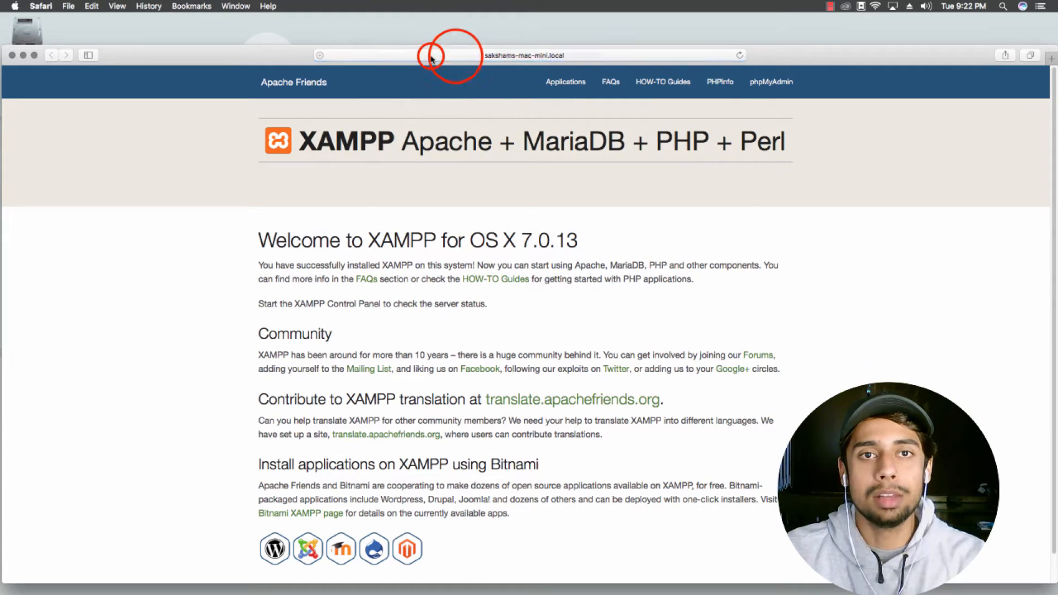
left_click(453, 54)
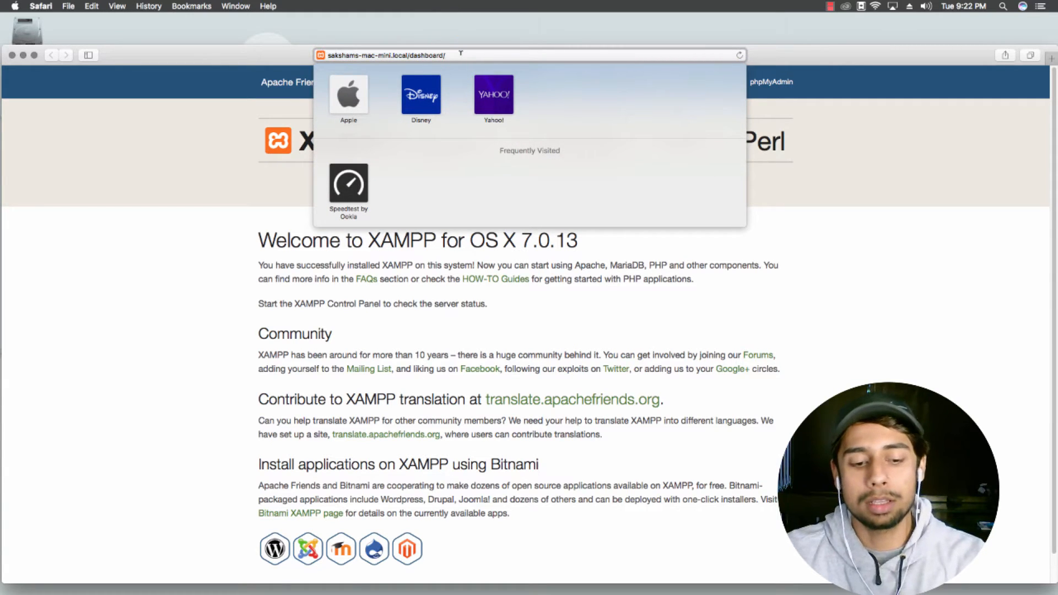
type("localhost")
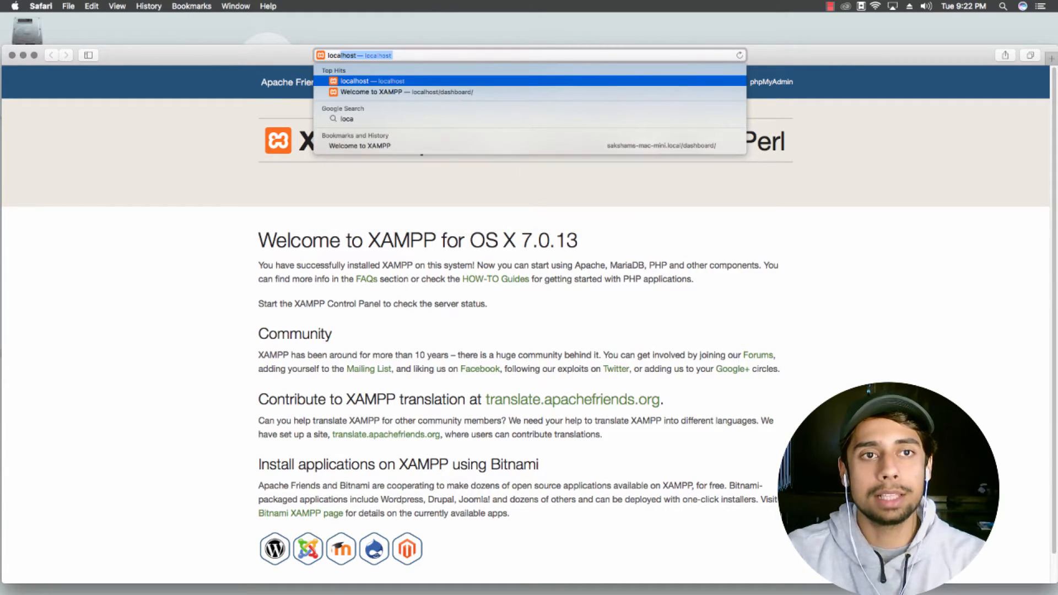
key("Return")
Step: Confirm the address reads localhost, then minimise the Safari window
left_click_drag(281, 52, 296, 30)
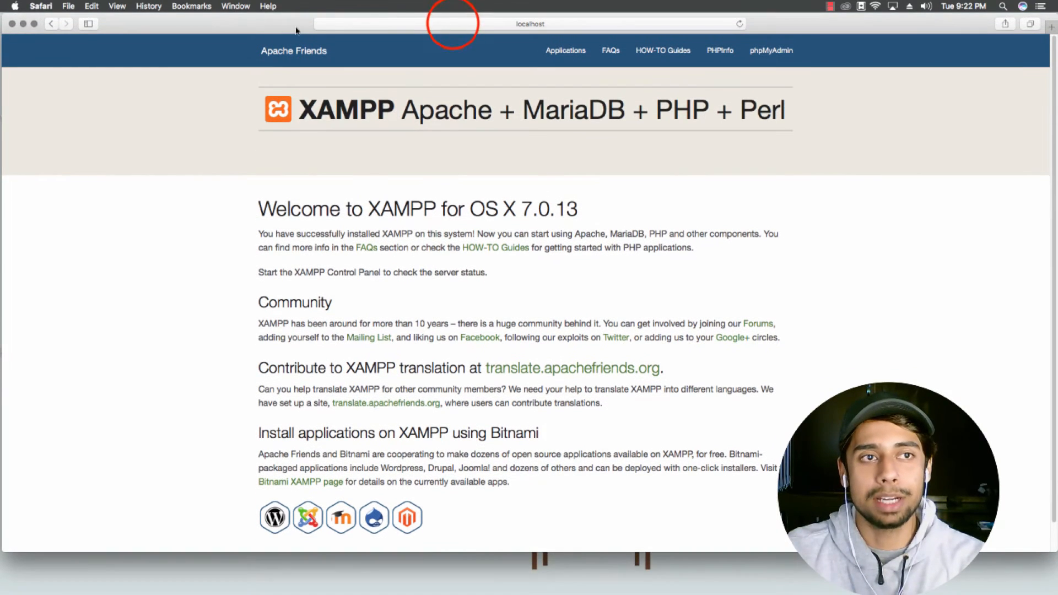
left_click(452, 23)
left_click(396, 22)
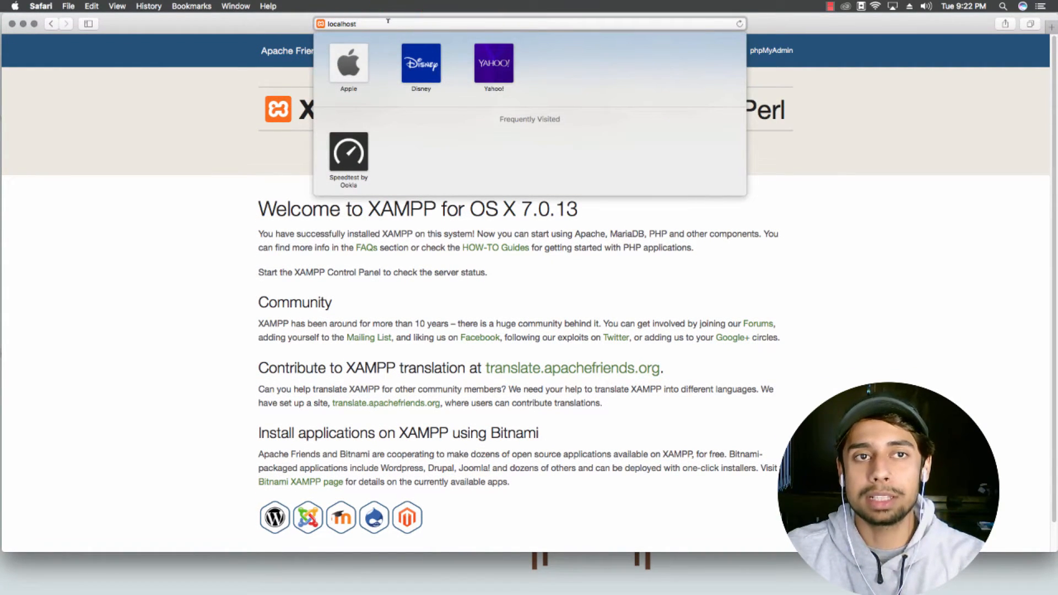
left_click(176, 117)
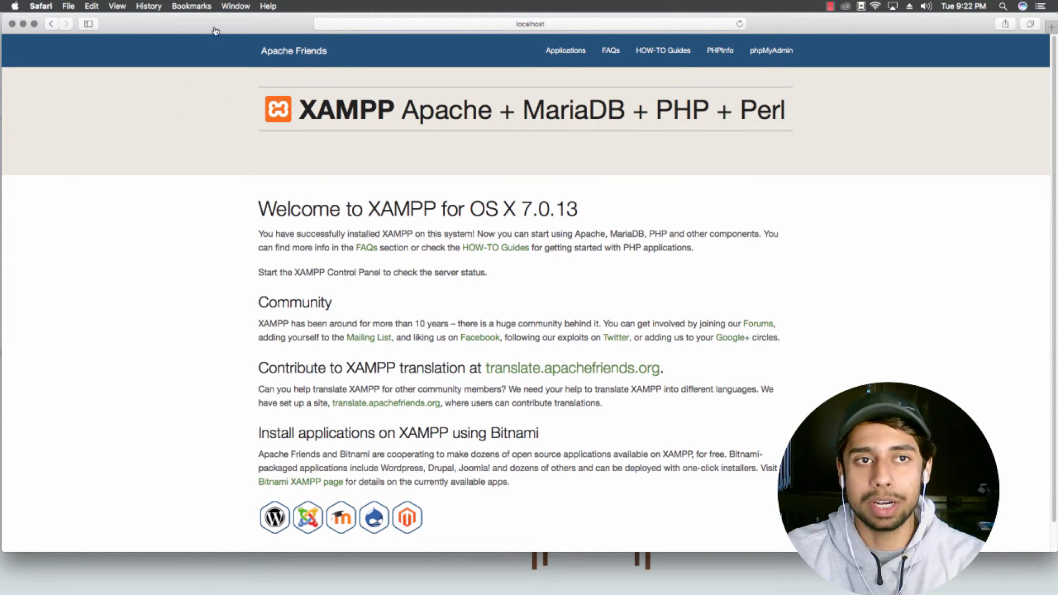
left_click(23, 24)
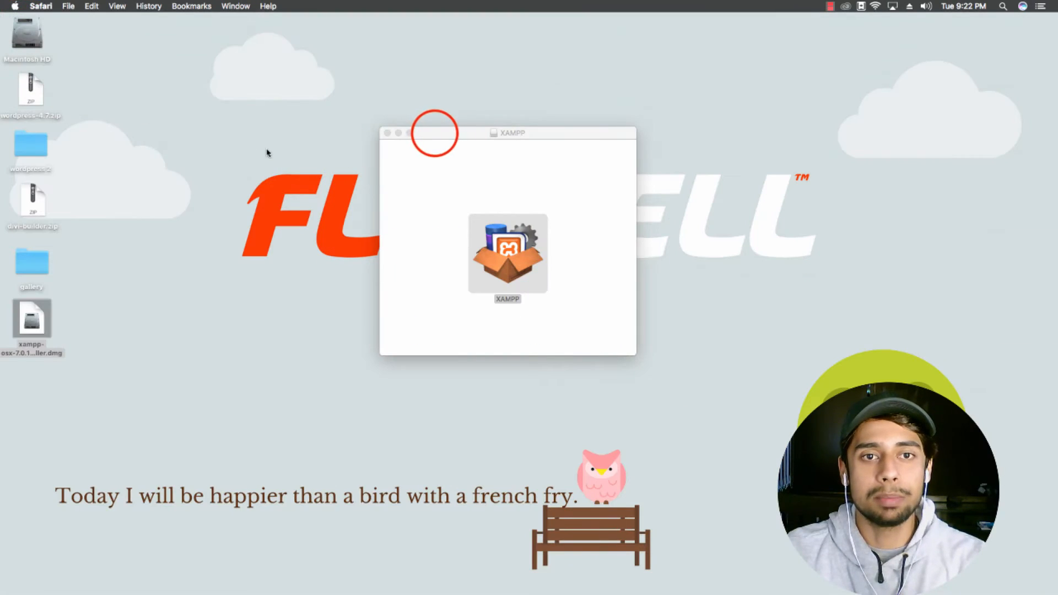
Step: Close the XAMPP disk window, all Firefox download tabs, and the Safari XAMPP window
left_click(435, 139)
left_click(388, 133)
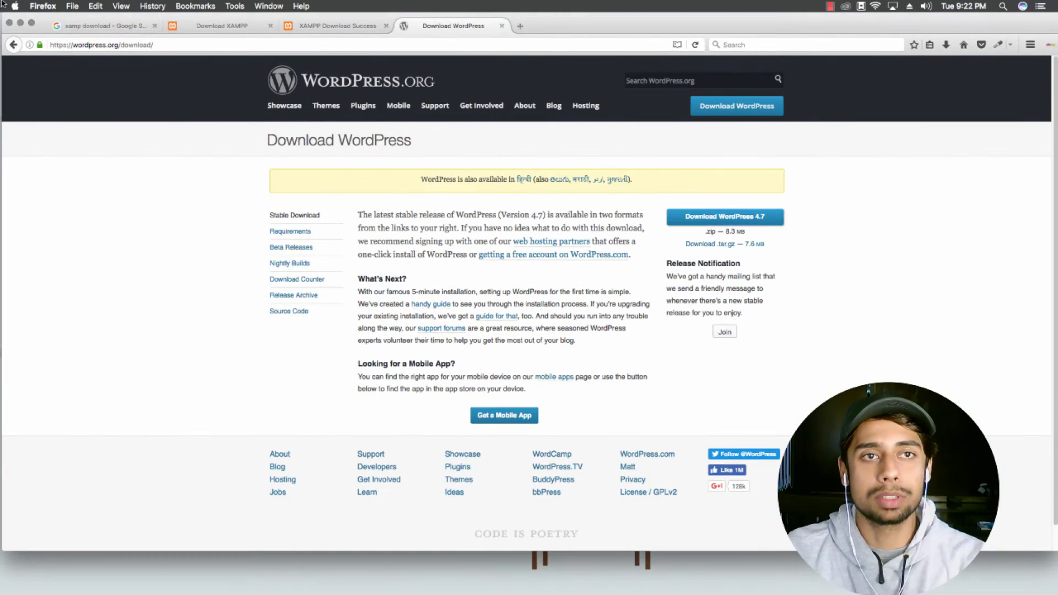
left_click(502, 26)
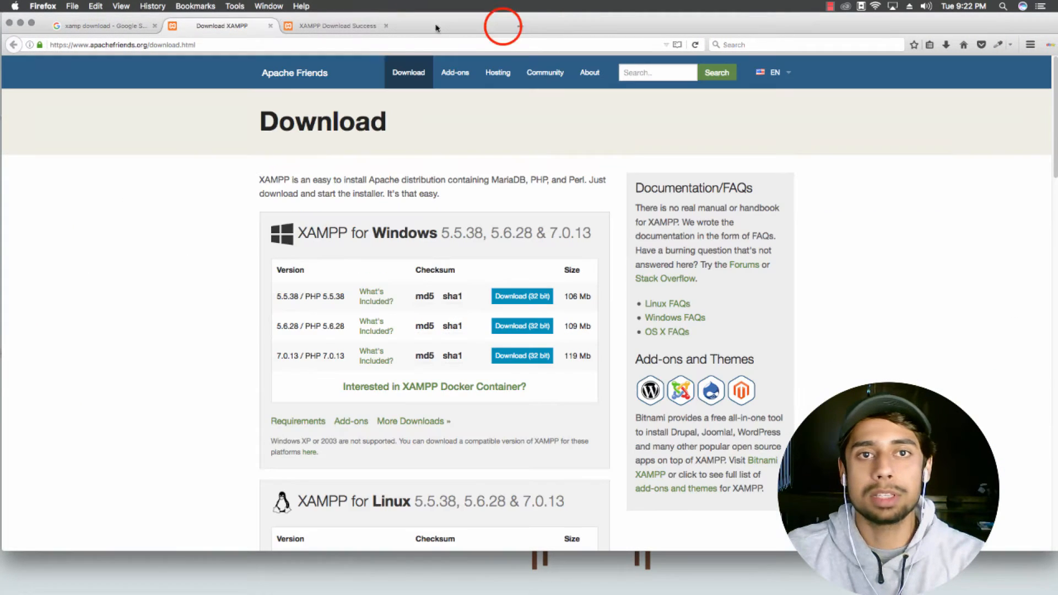
left_click(386, 26)
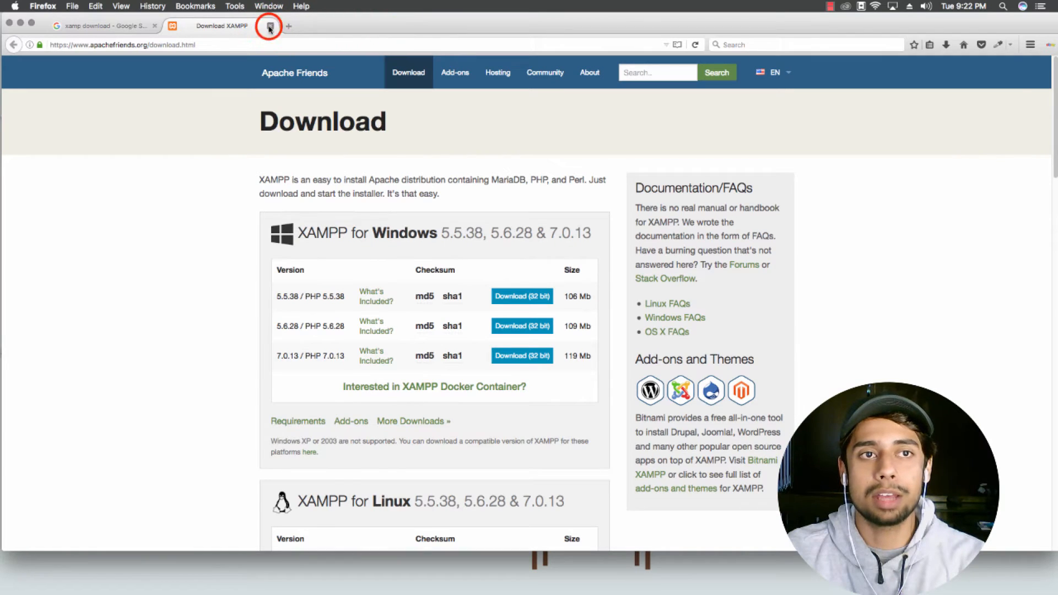
left_click(270, 26)
left_click(155, 26)
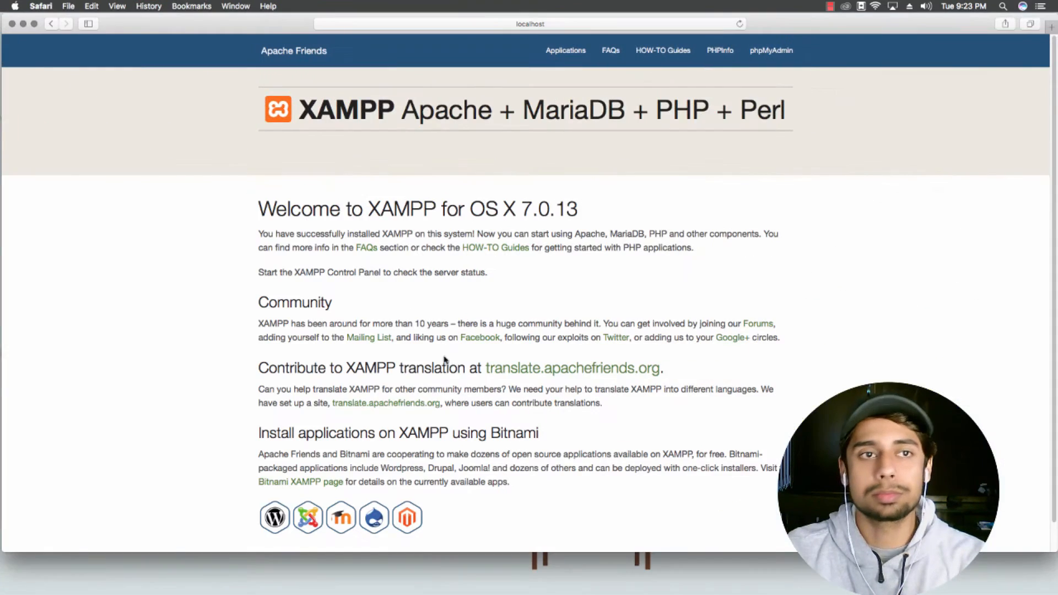
left_click(12, 24)
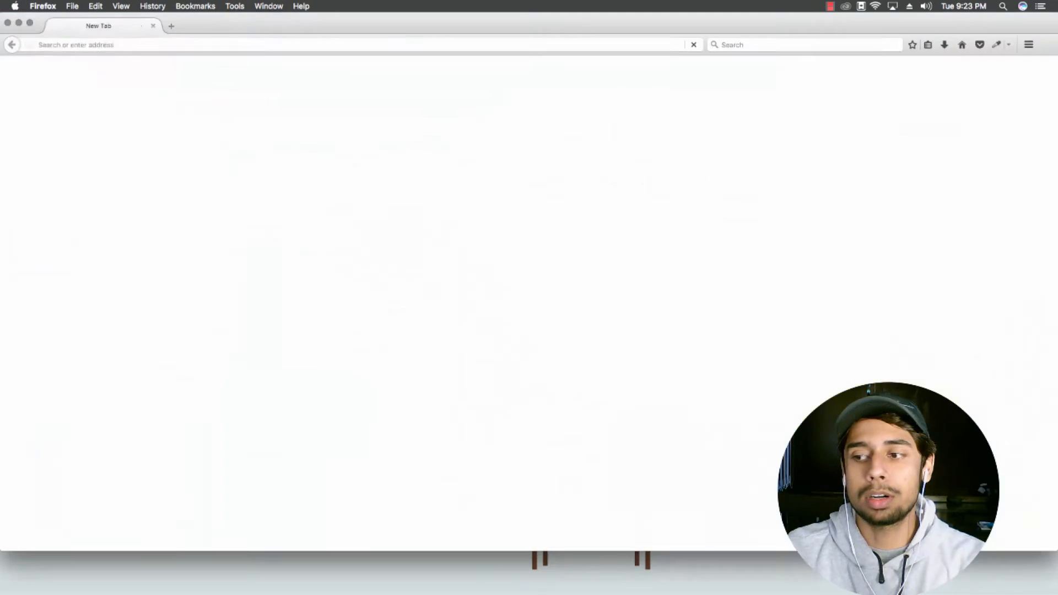
Step: Load localhost in Firefox to show the XAMPP dashboard, then minimise Firefox
left_click(222, 45)
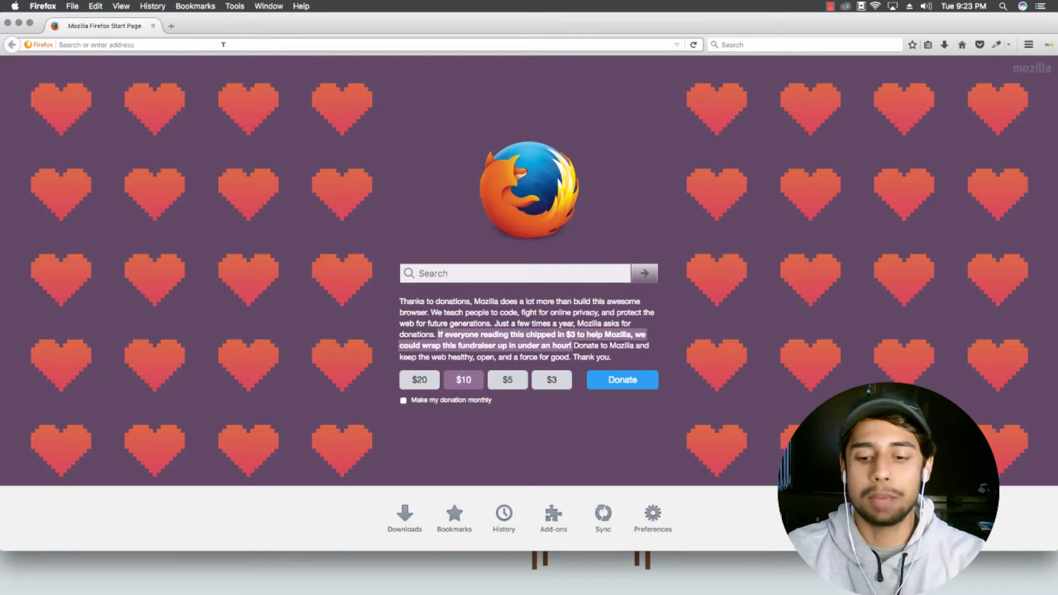
type("localhost/")
key("Return")
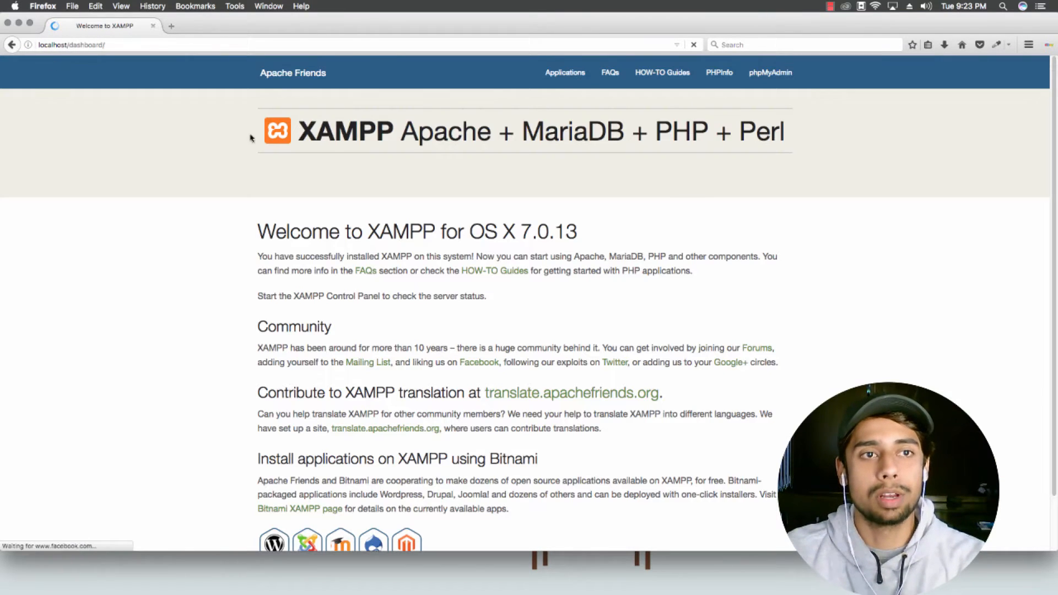
left_click(18, 23)
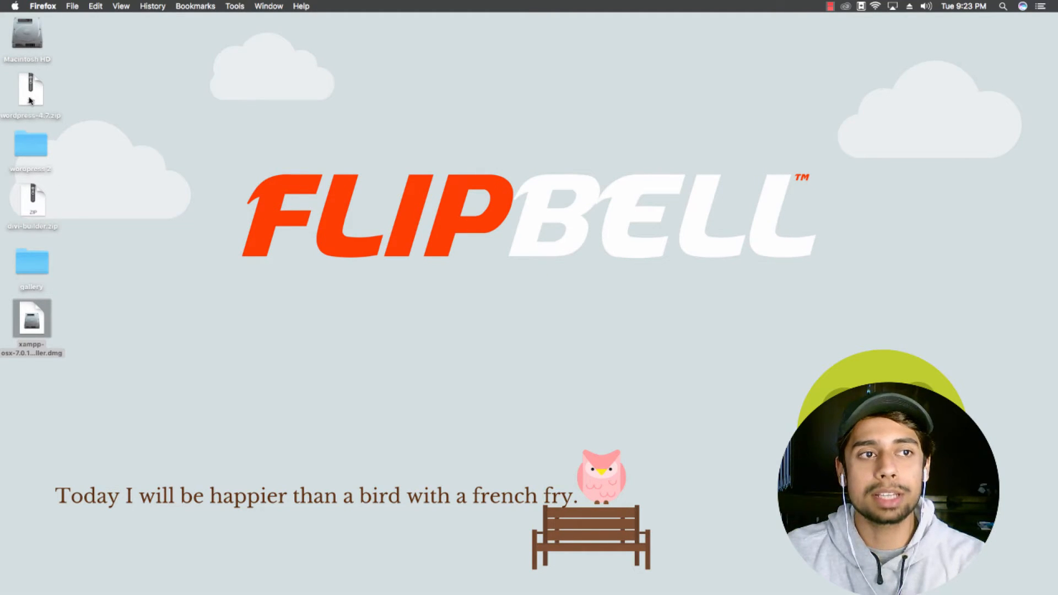
Step: Select all the files in the wordpress 2 folder and copy them
double_click(30, 145)
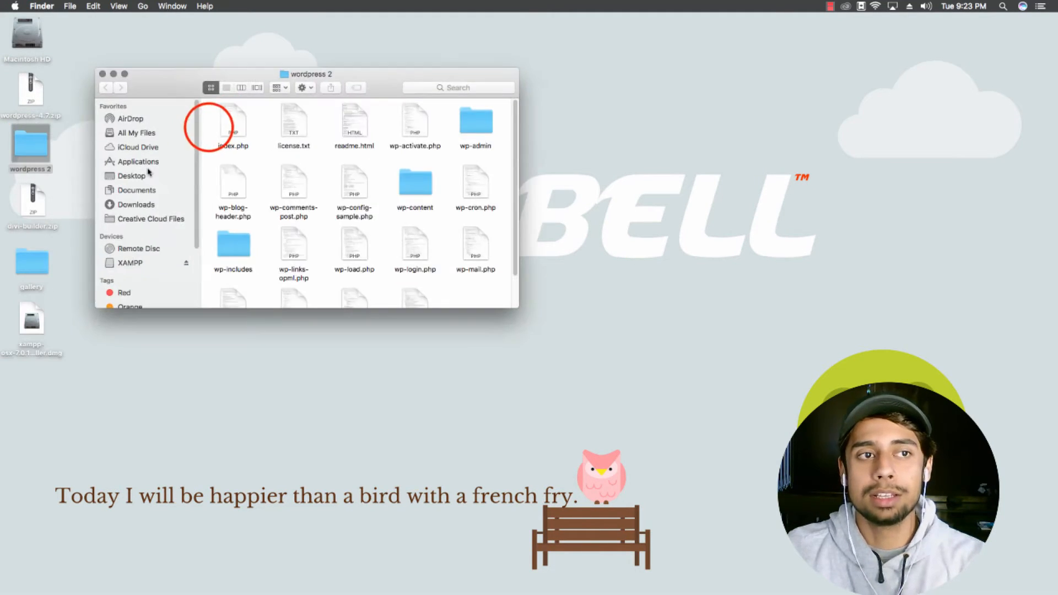
left_click(209, 128)
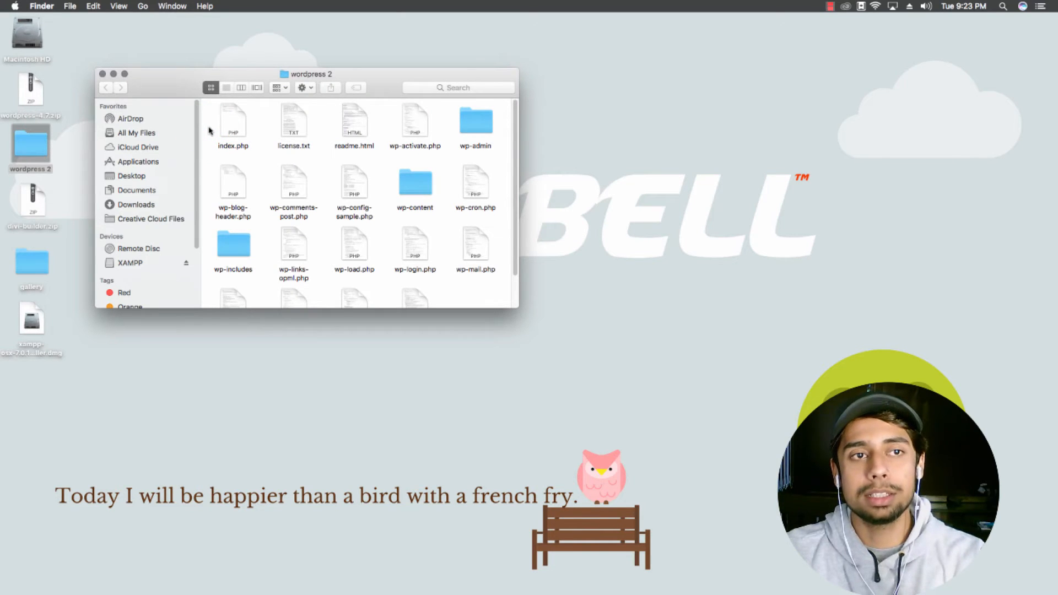
key("super+a")
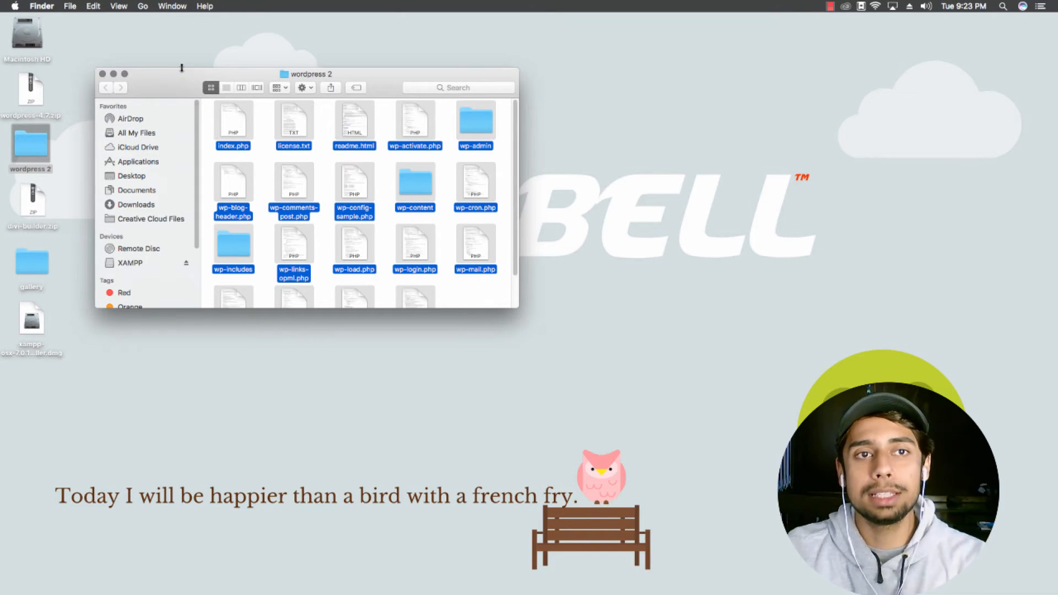
left_click(157, 37)
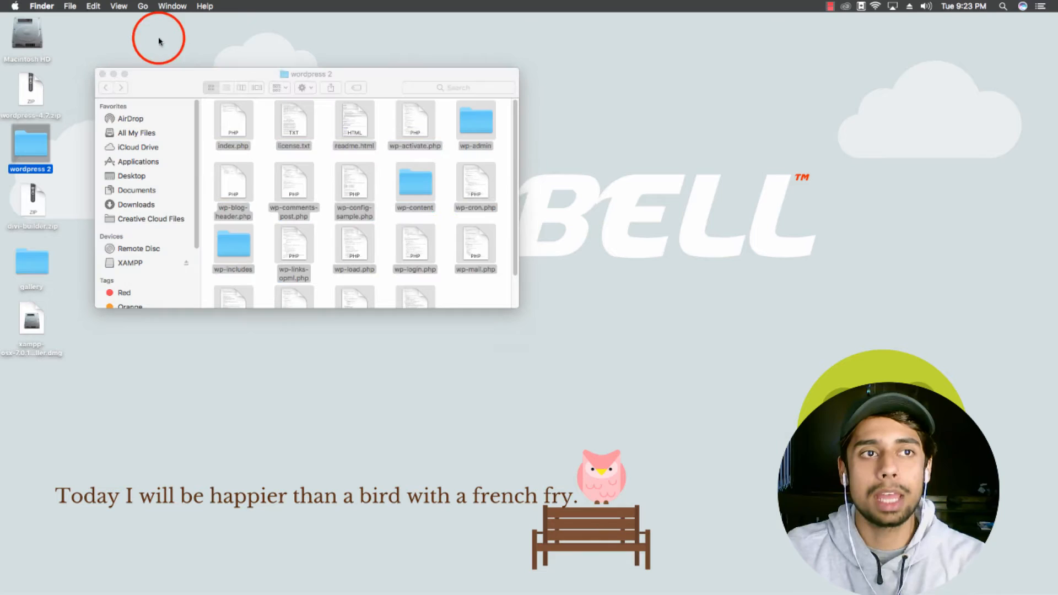
Step: Navigate to Applications > XAMPP > htdocs in Finder
left_click(142, 6)
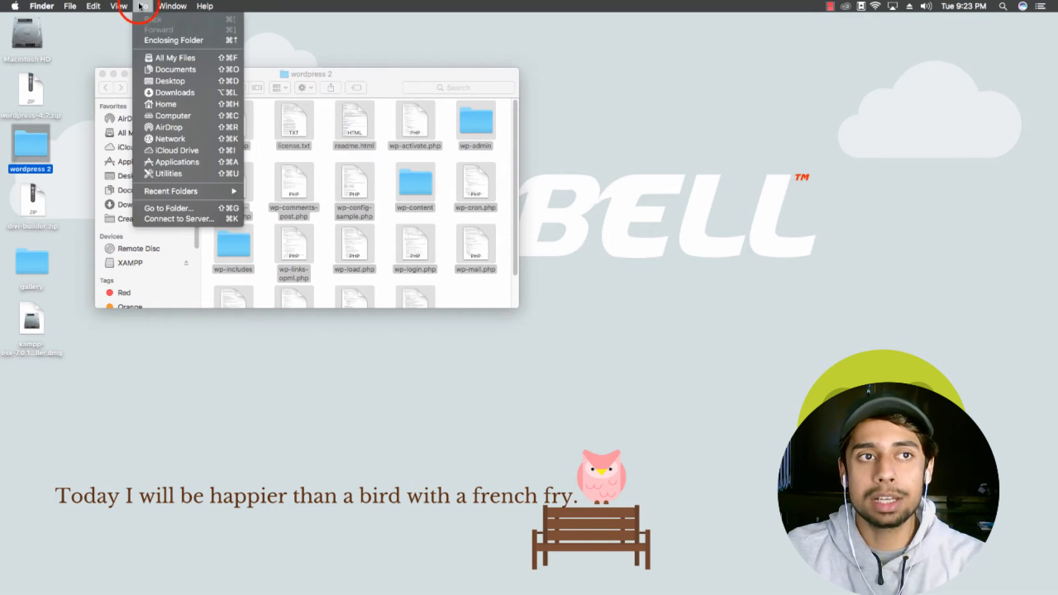
left_click(170, 164)
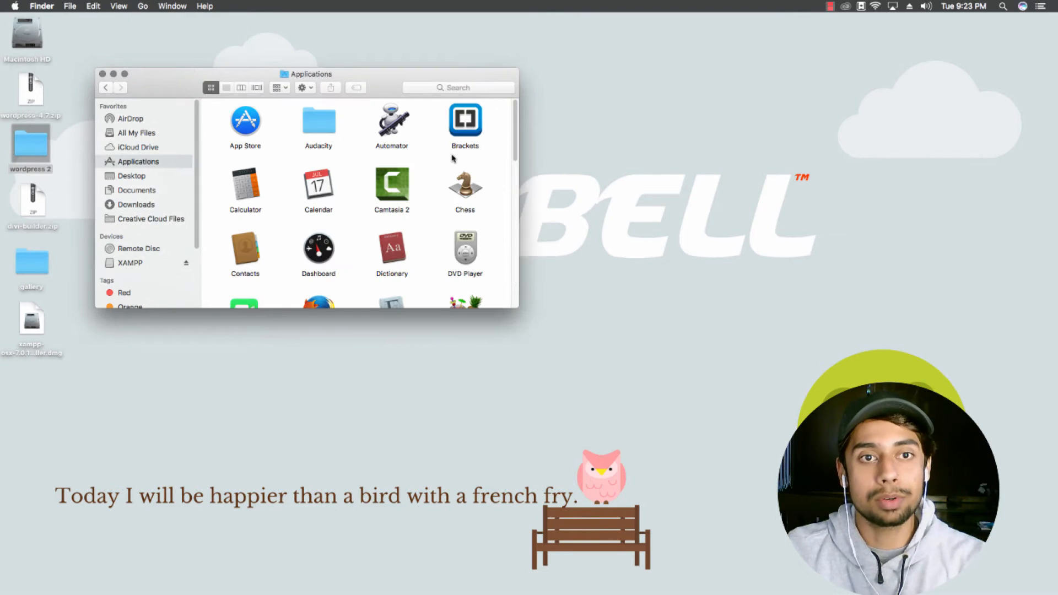
left_click_drag(518, 307, 800, 436)
left_click(750, 378)
double_click(750, 379)
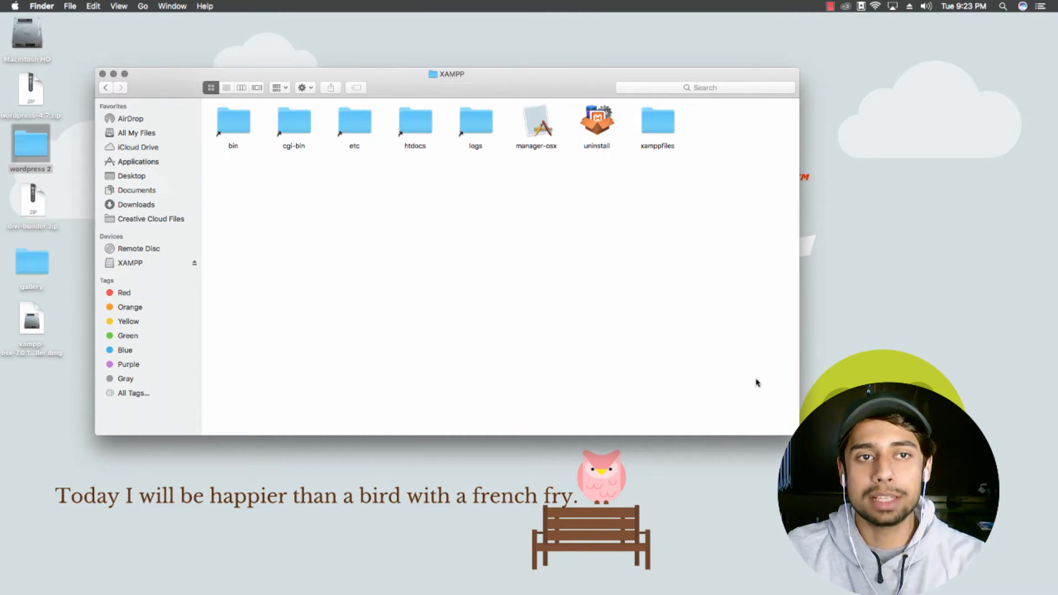
left_click(419, 122)
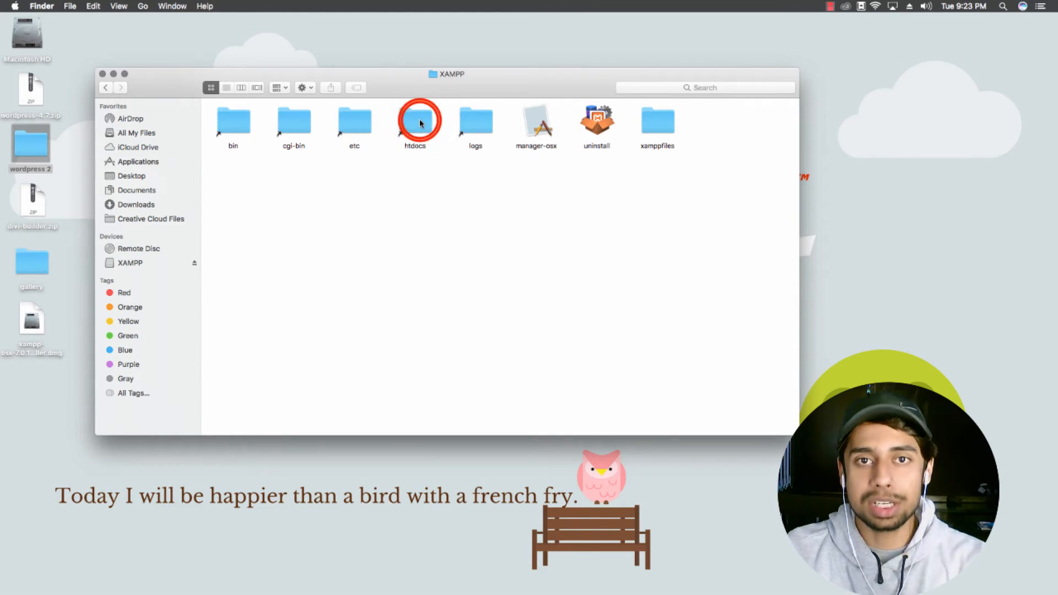
double_click(419, 122)
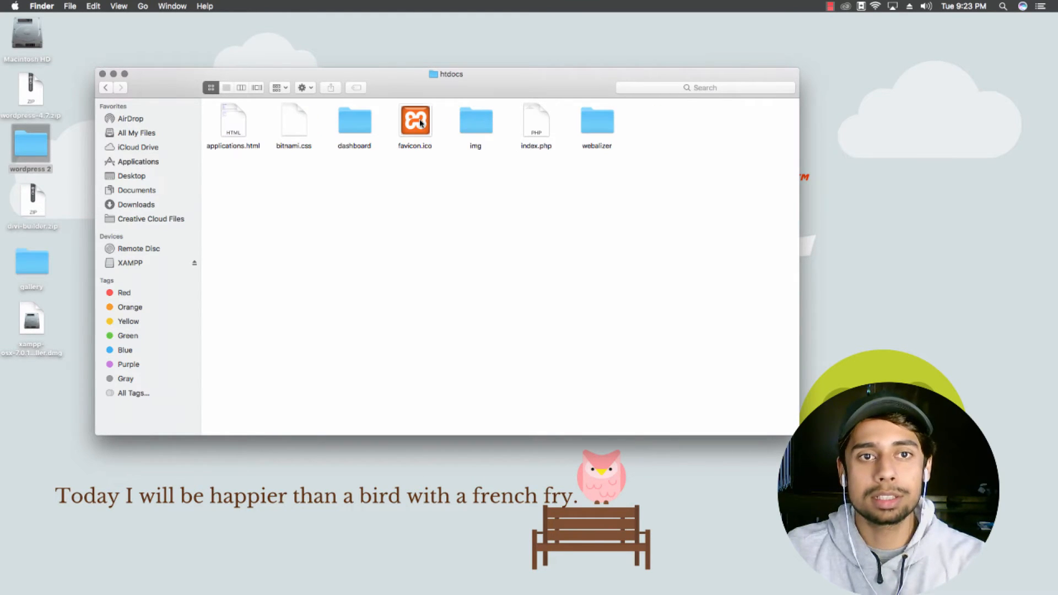
Step: Create a 'wordpress' folder in htdocs and paste the copied WordPress files into it
right_click(425, 184)
left_click(464, 193)
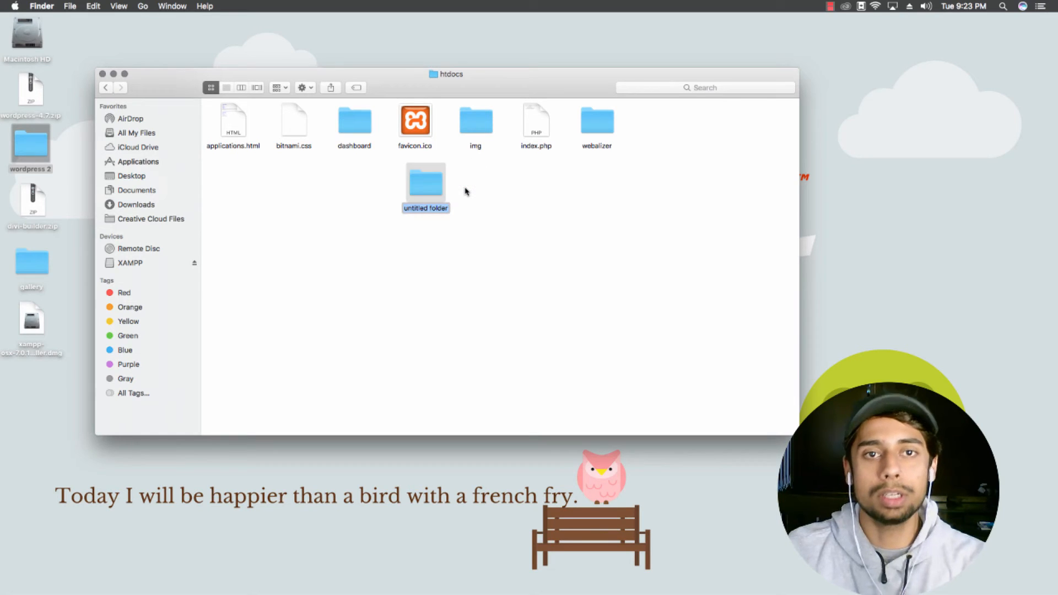
type("wordpr")
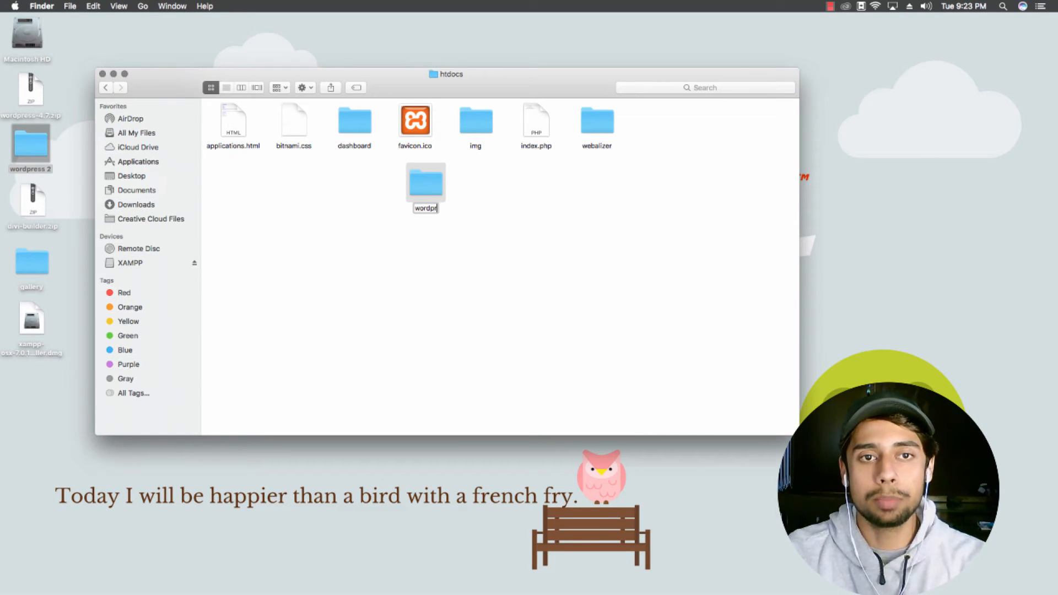
type("ess")
double_click(425, 185)
left_click(495, 216)
double_click(425, 184)
left_click(495, 217)
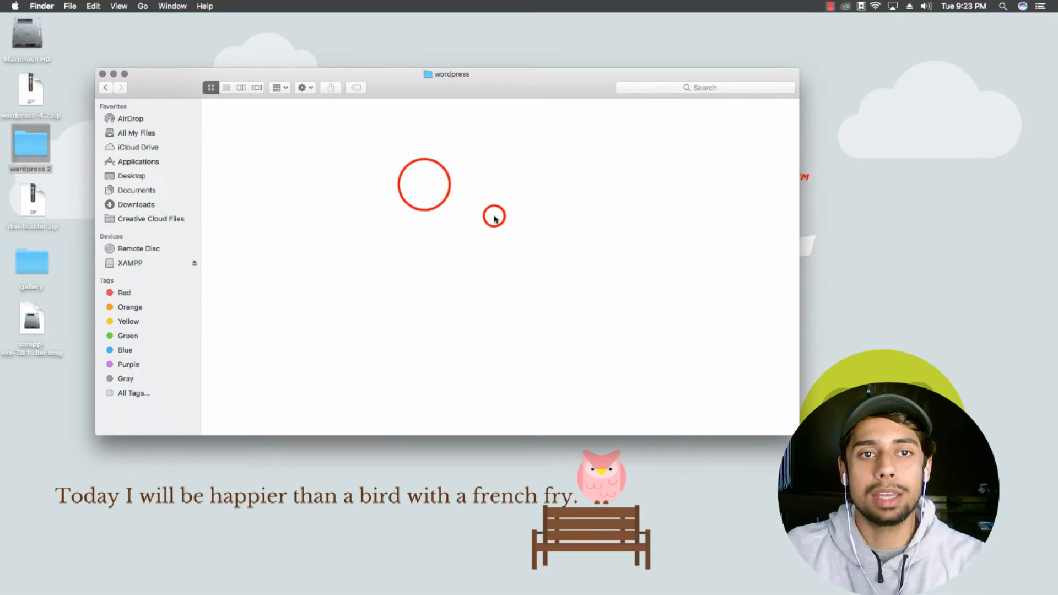
key("super+v")
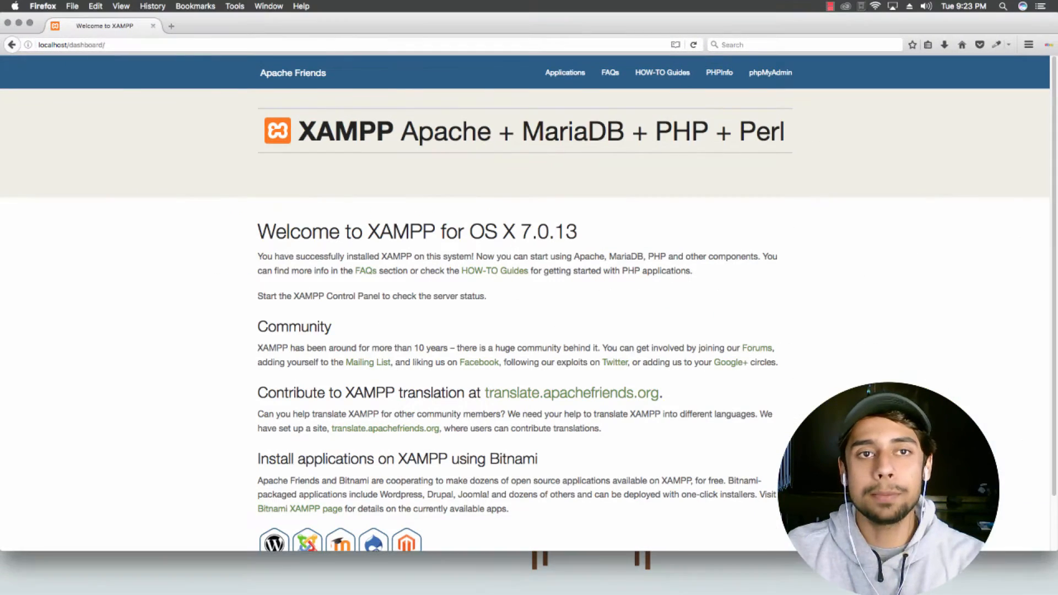
Step: Start the MySQL Database and ProFTPD servers from Manage Servers
left_click_drag(1055, 171, 415, 86)
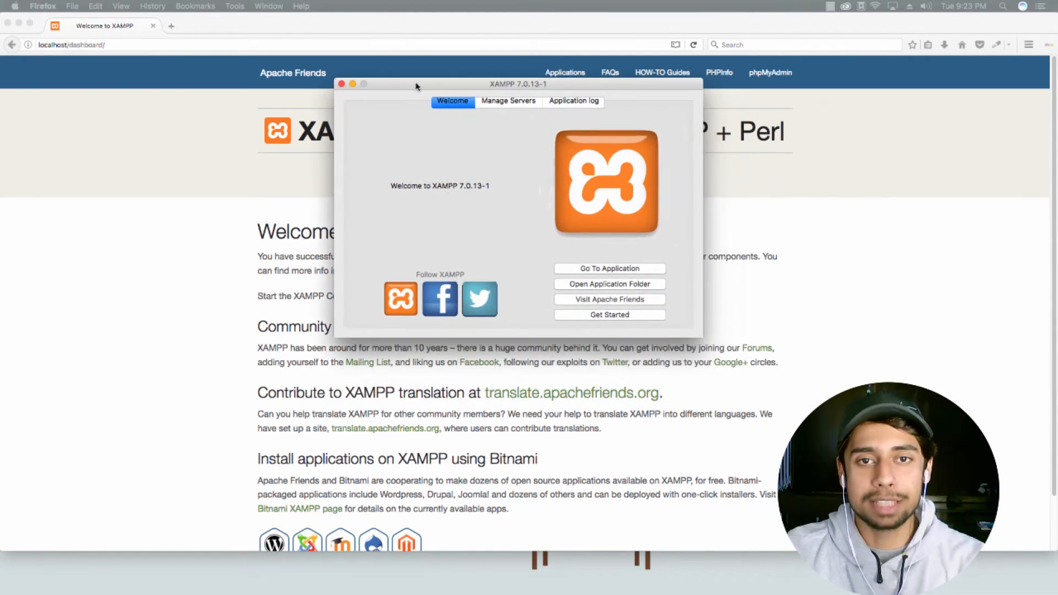
left_click(504, 102)
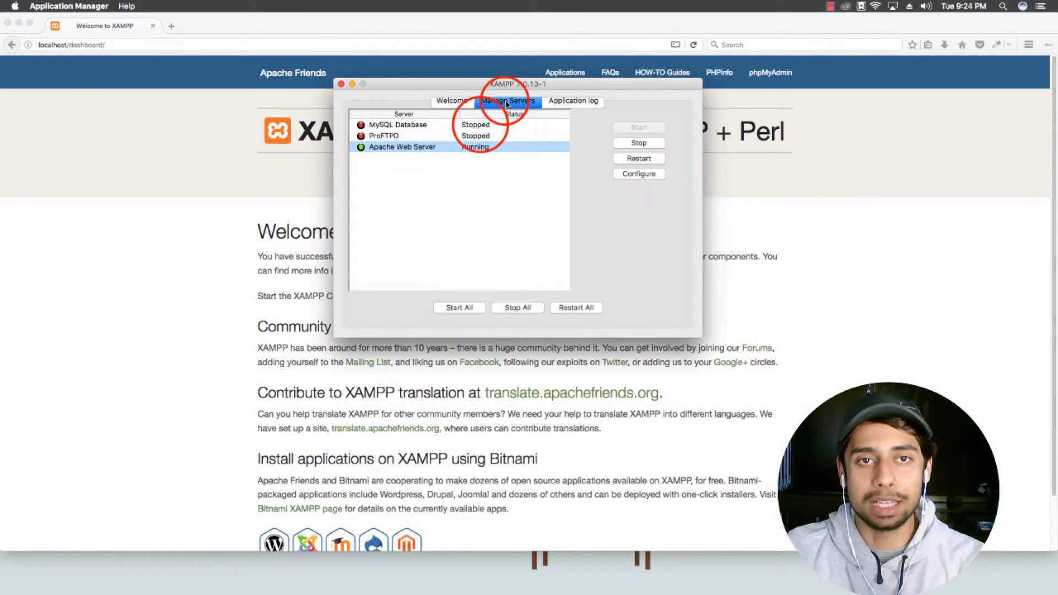
left_click(480, 125)
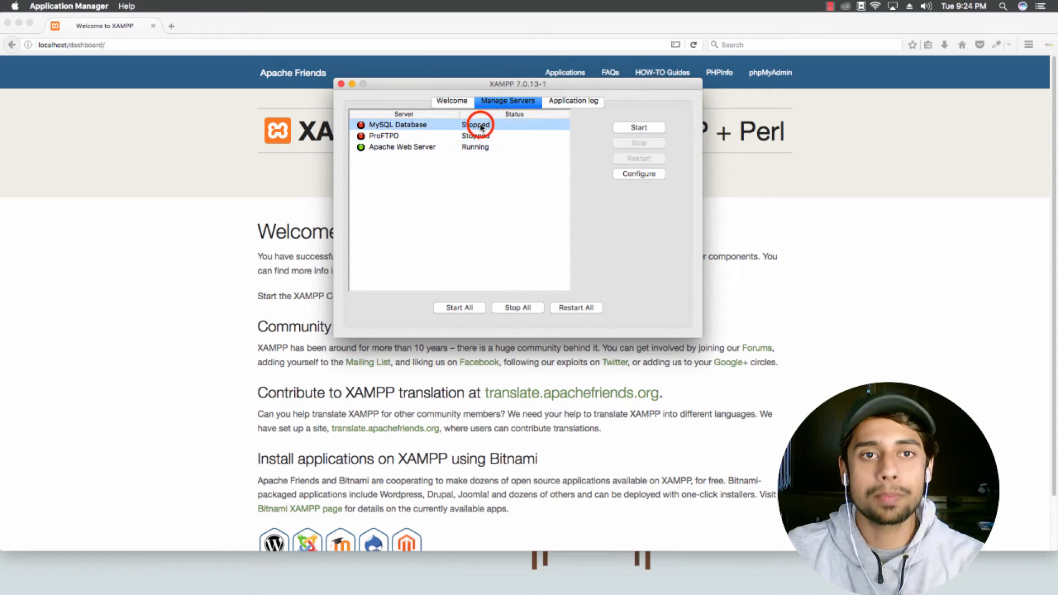
left_click(635, 128)
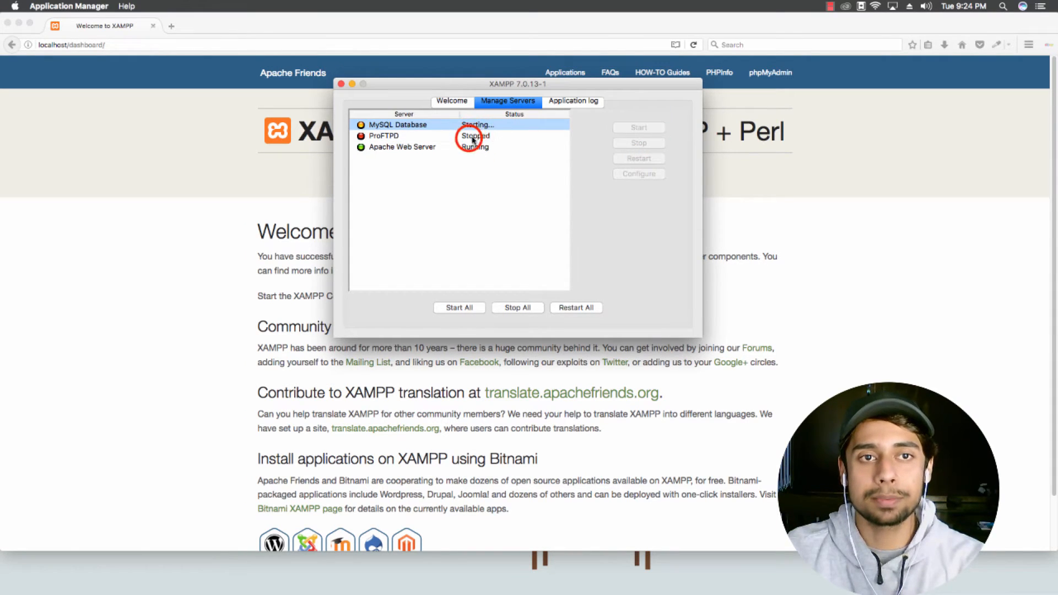
left_click(473, 140)
left_click(639, 128)
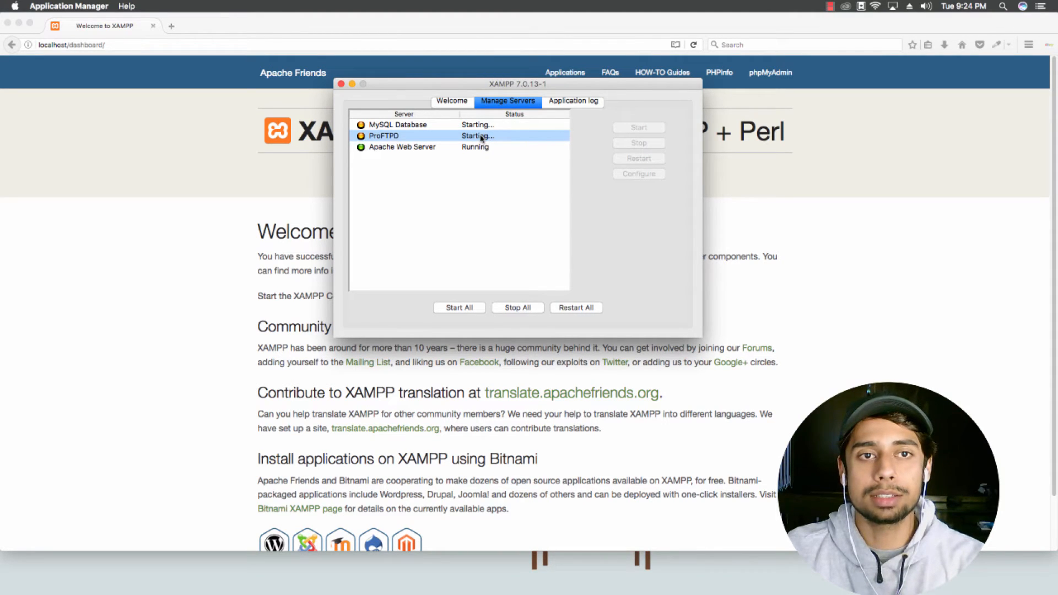
Step: Check the Apache, MySQL and ProFTPD entries and review the startup messages in the application log
left_click_drag(401, 83, 400, 97)
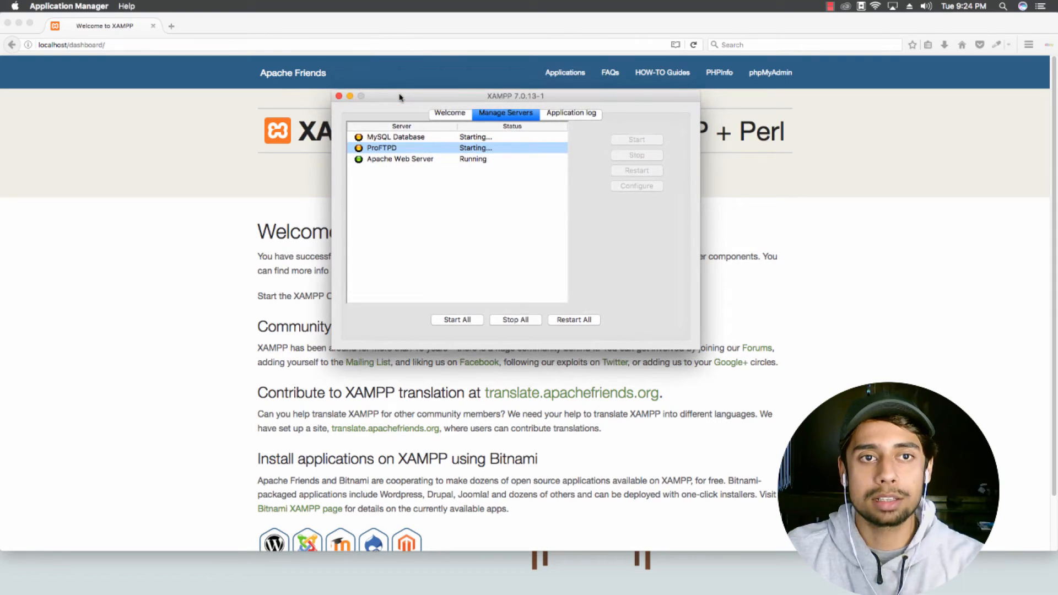
left_click(402, 159)
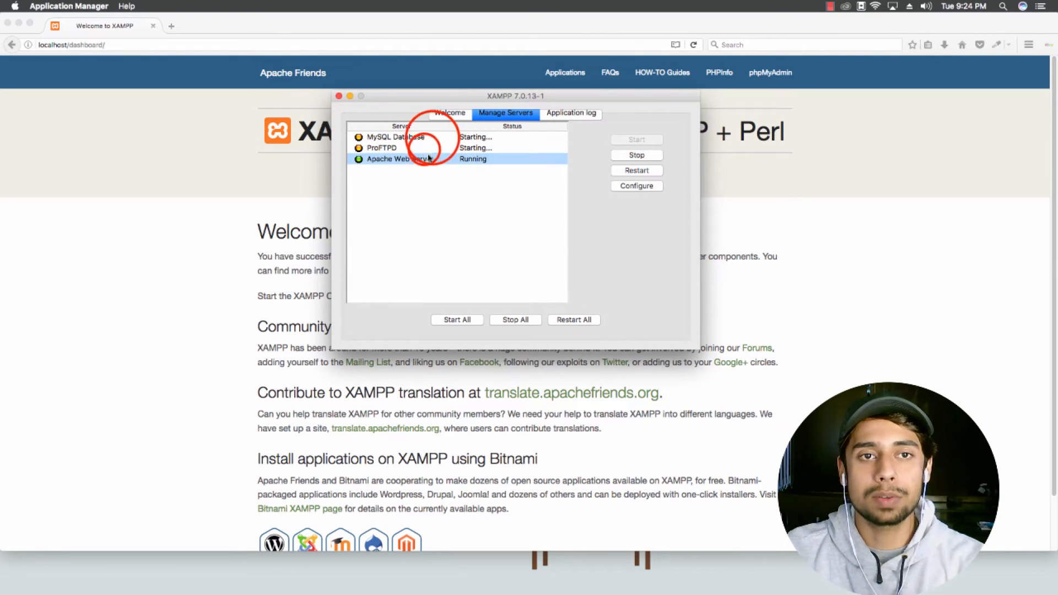
left_click(423, 149)
left_click(436, 138)
left_click(436, 148)
left_click(568, 114)
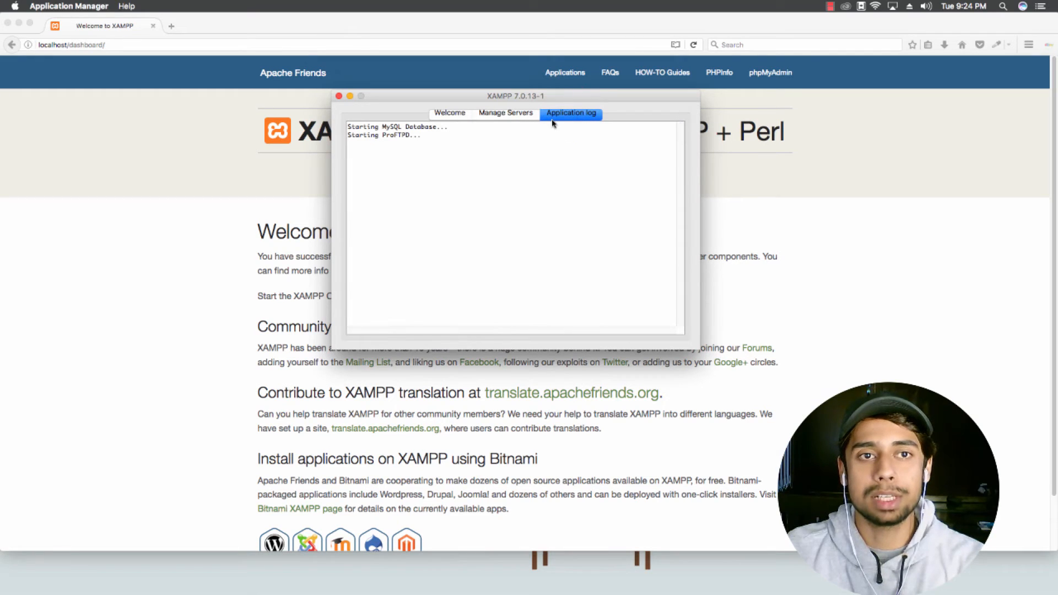
left_click_drag(423, 139, 353, 127)
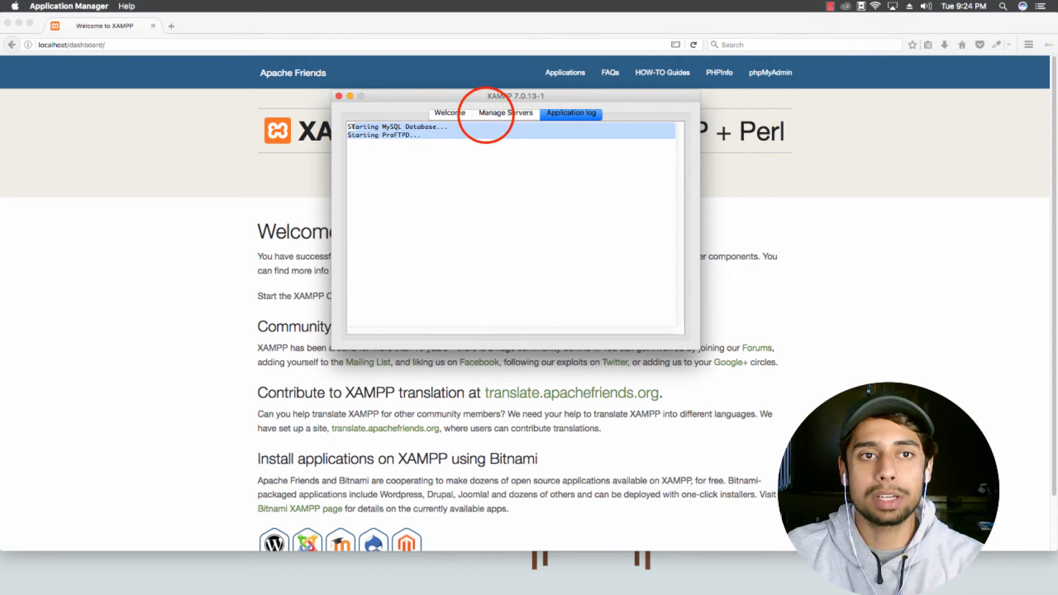
left_click(485, 113)
Step: Move the XAMPP window aside and reselect the MySQL Database server
left_click(406, 99)
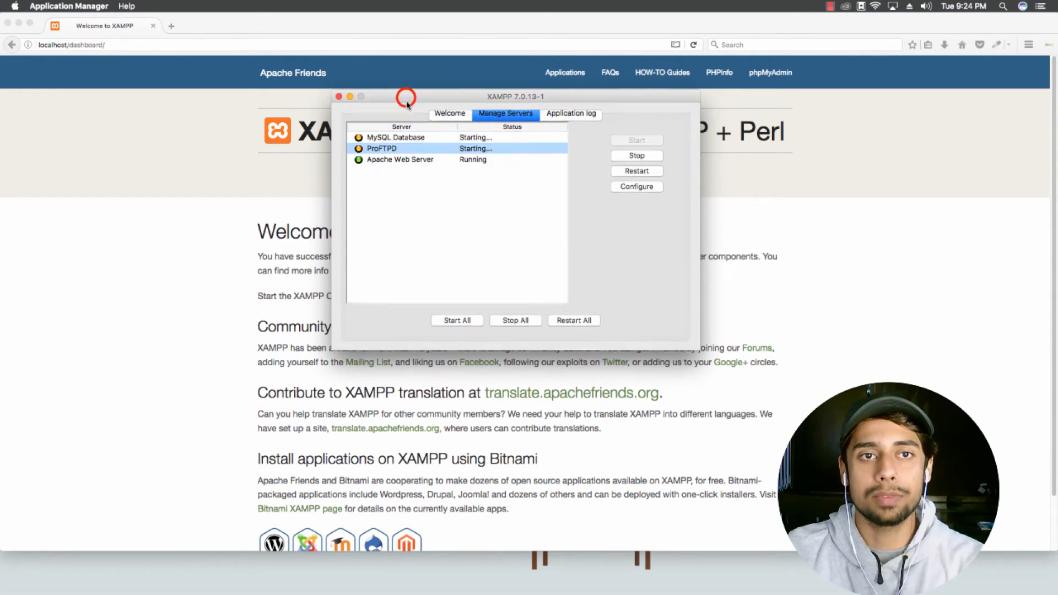
left_click_drag(407, 103, 407, 170)
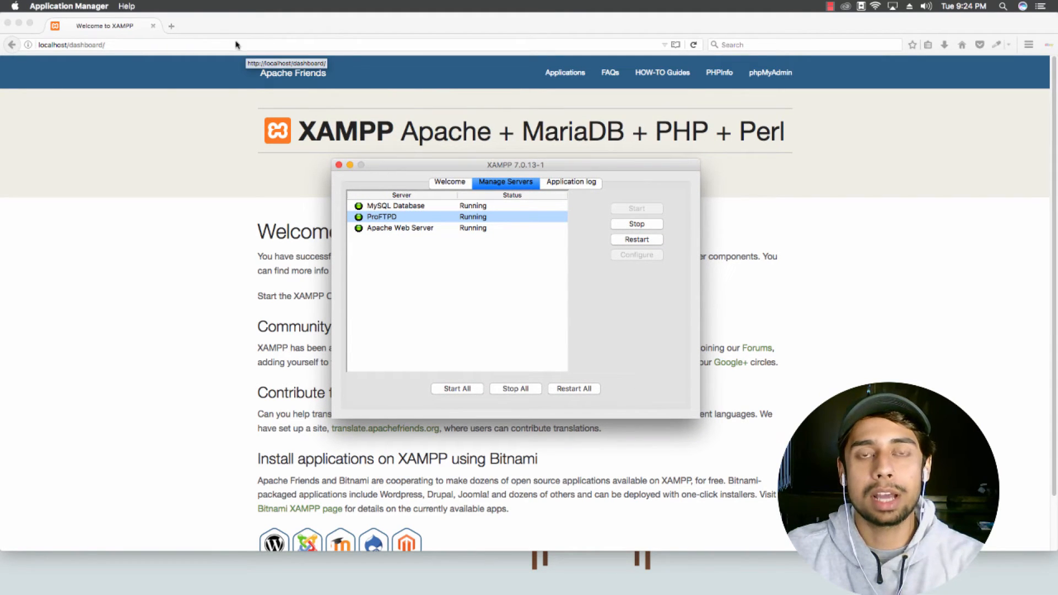
left_click_drag(406, 166, 365, 79)
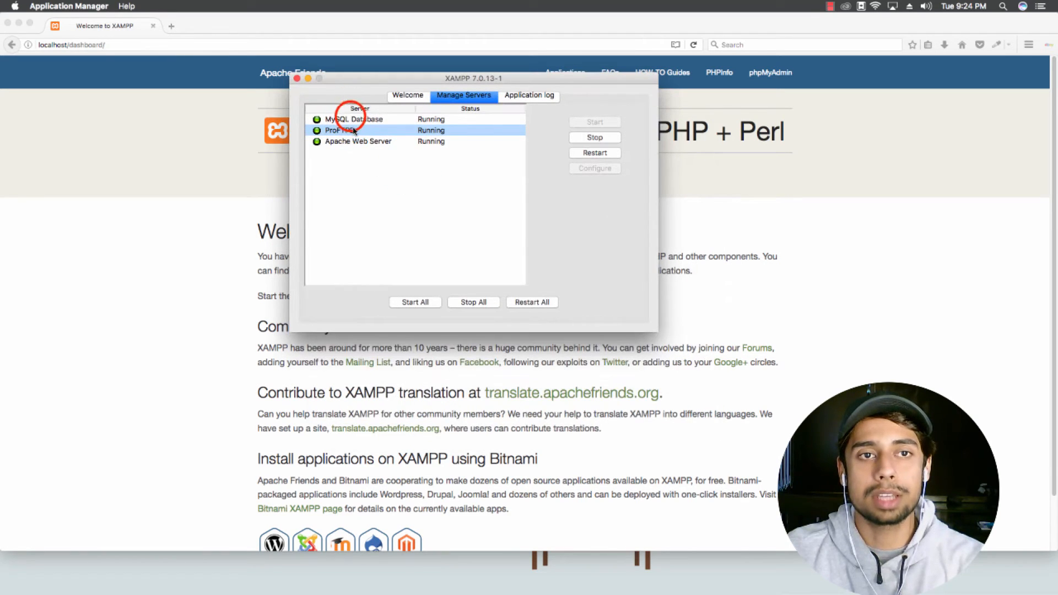
left_click(326, 121)
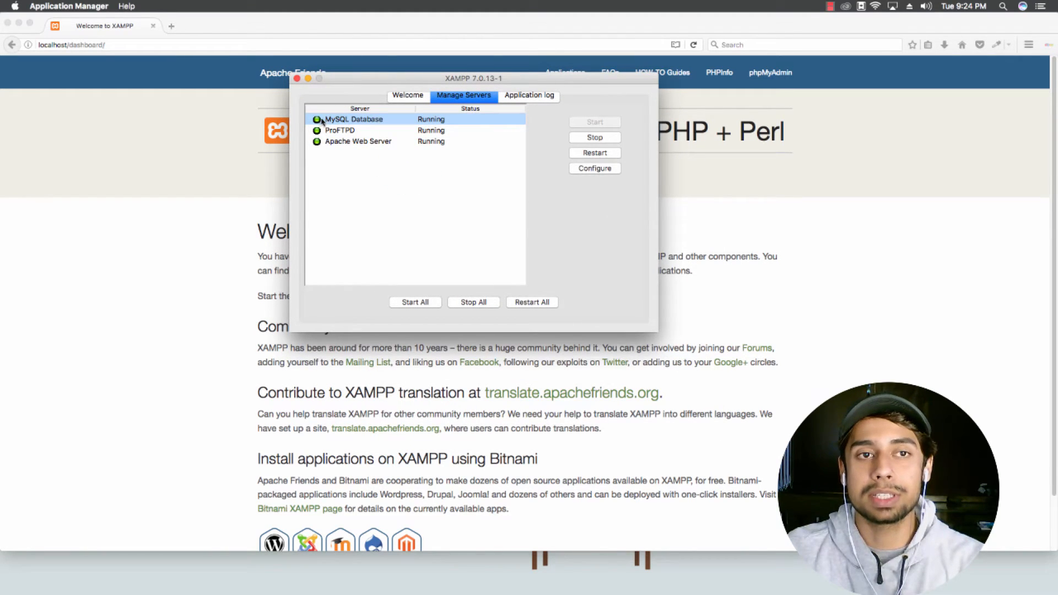
left_click(133, 41)
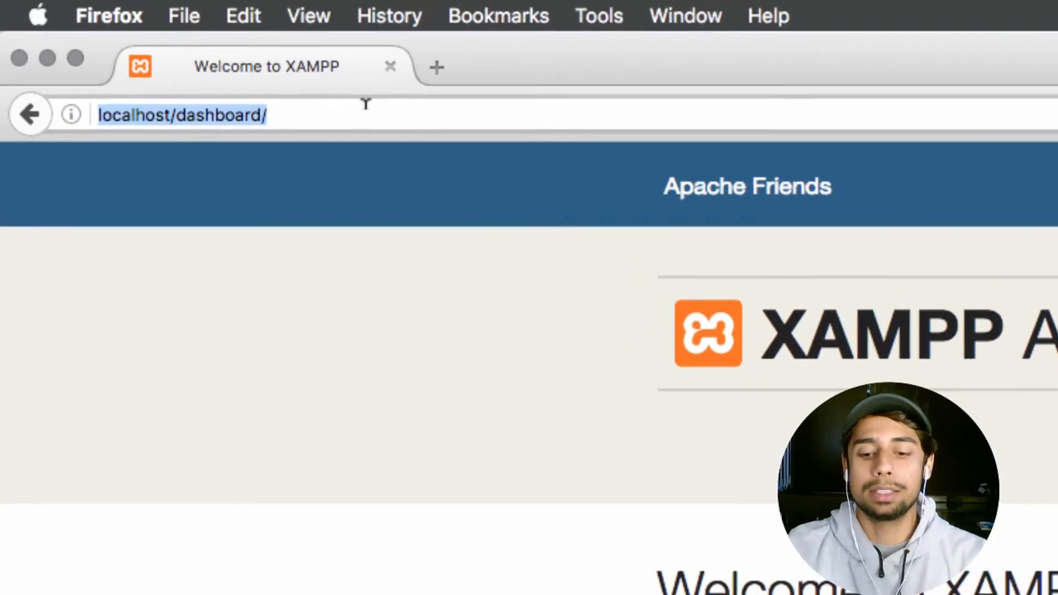
Step: Load localhost/wordpress to reach the WordPress setup-configuration welcome page
type("localhost/")
key("Escape")
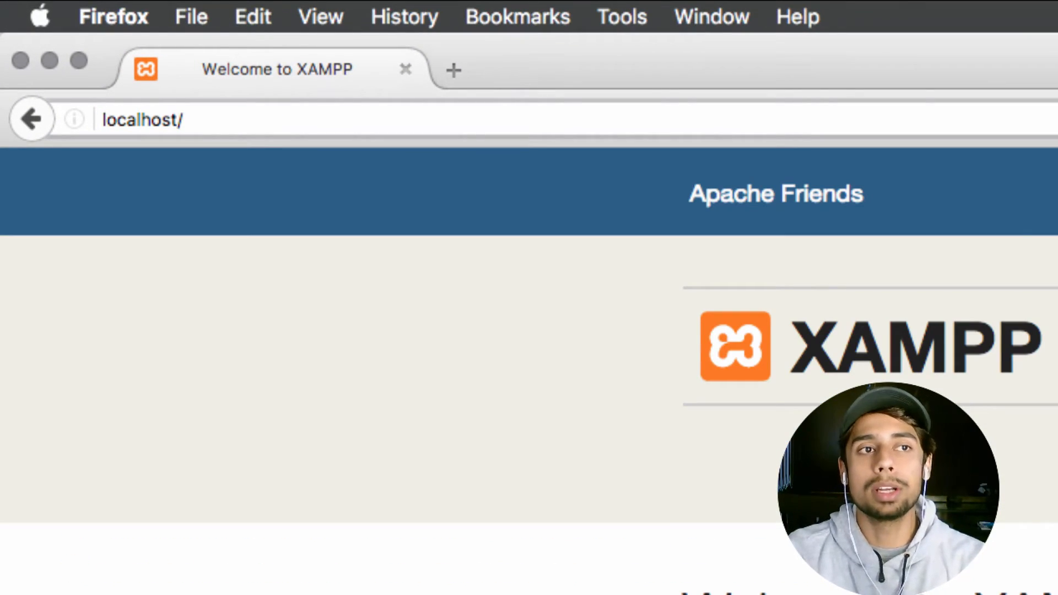
type("wordpr")
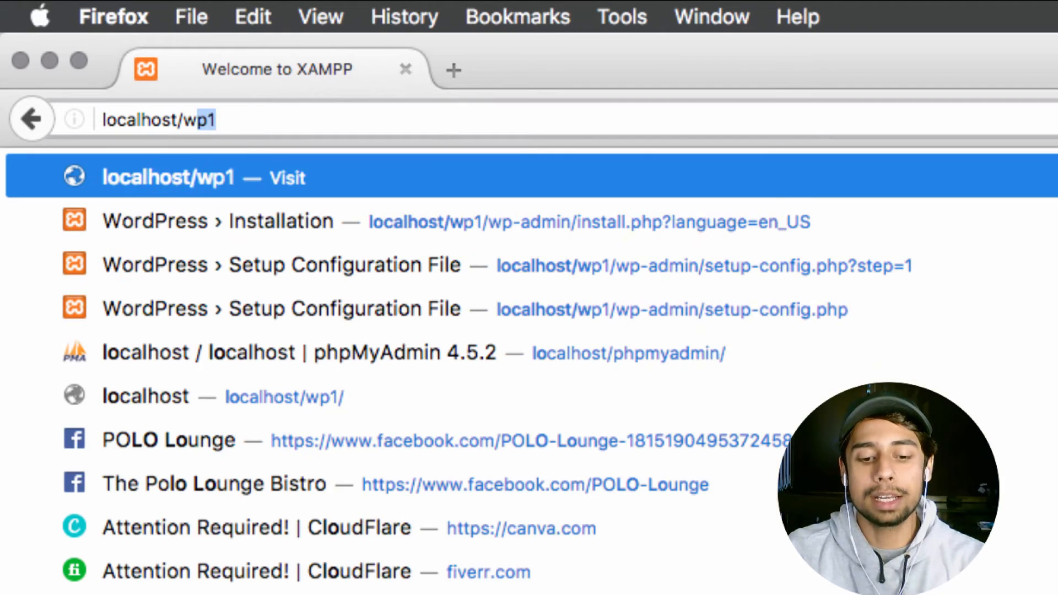
type("ess")
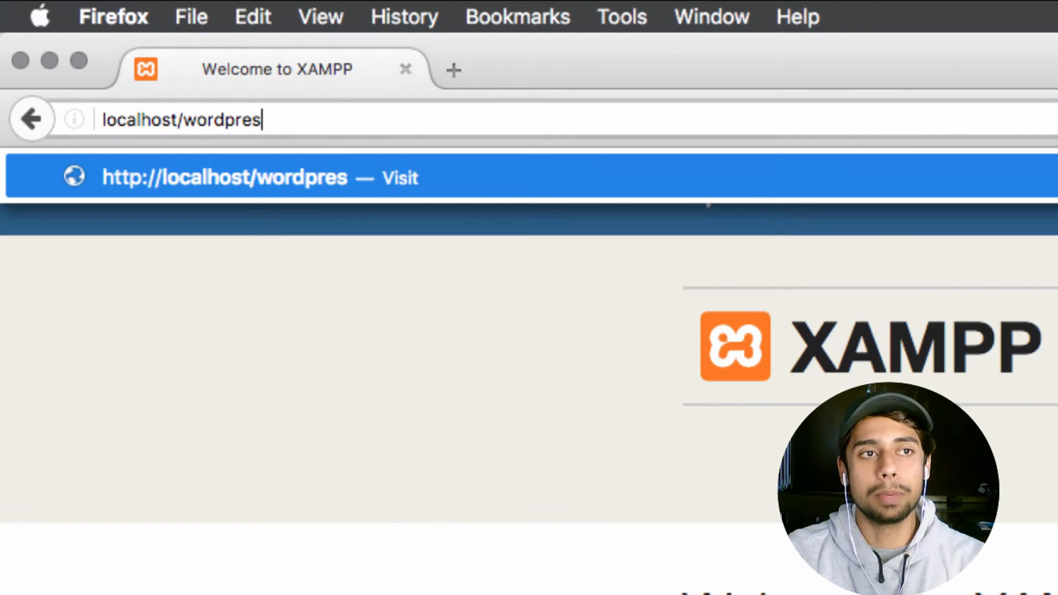
key("Return")
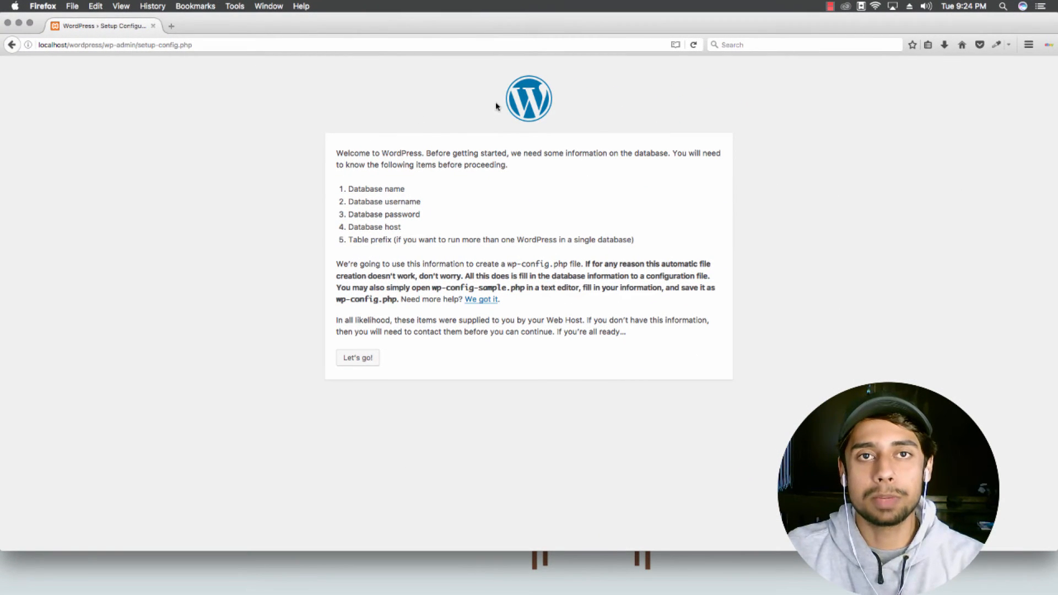
Step: Open localhost/phpmyadmin in a new second tab
left_click(172, 25)
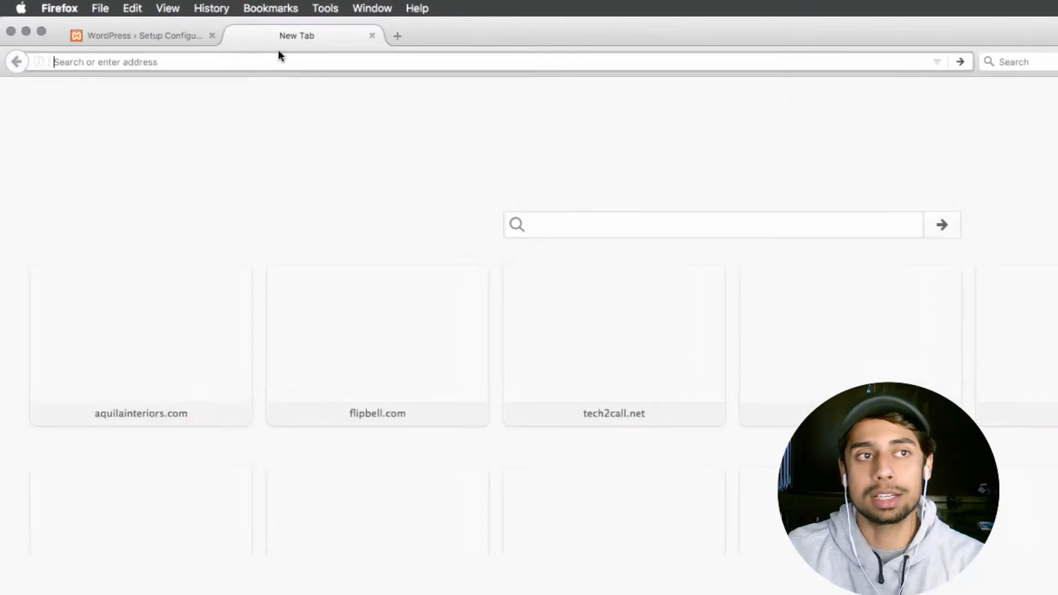
type("localhost/")
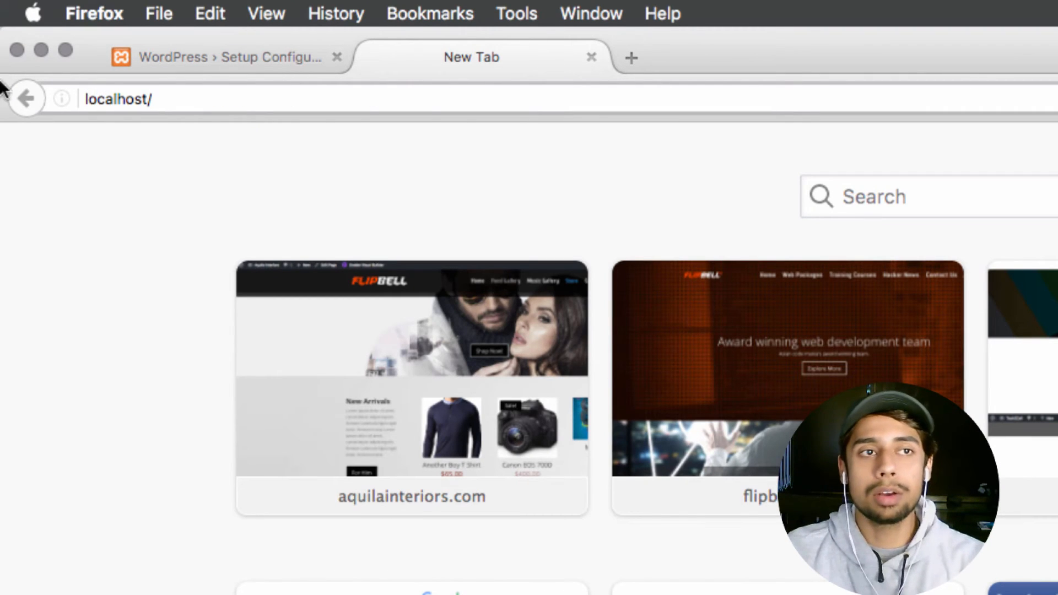
key("Return")
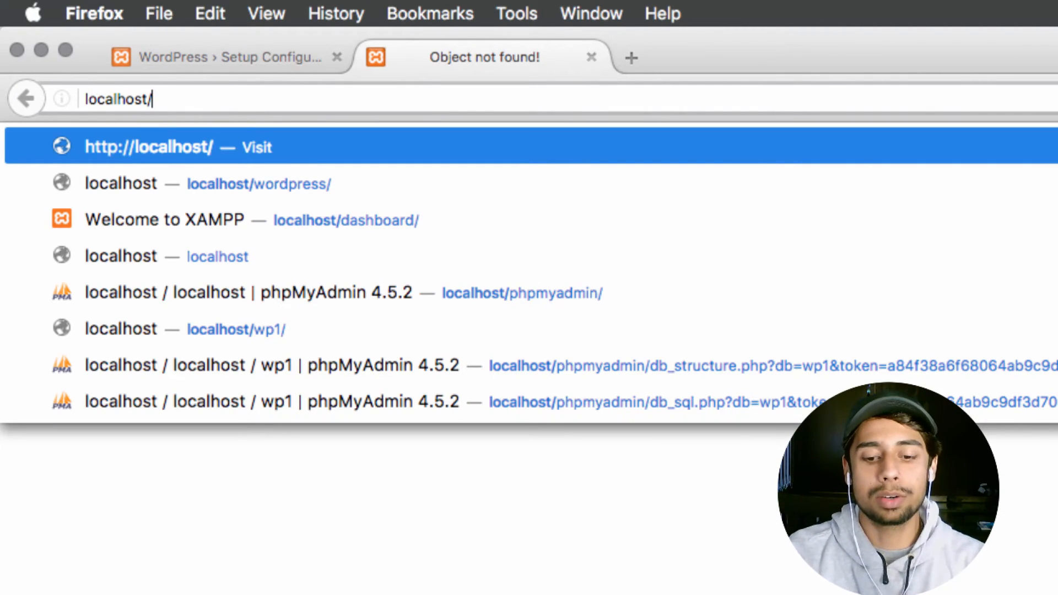
type("phpmyadmin")
key("Return")
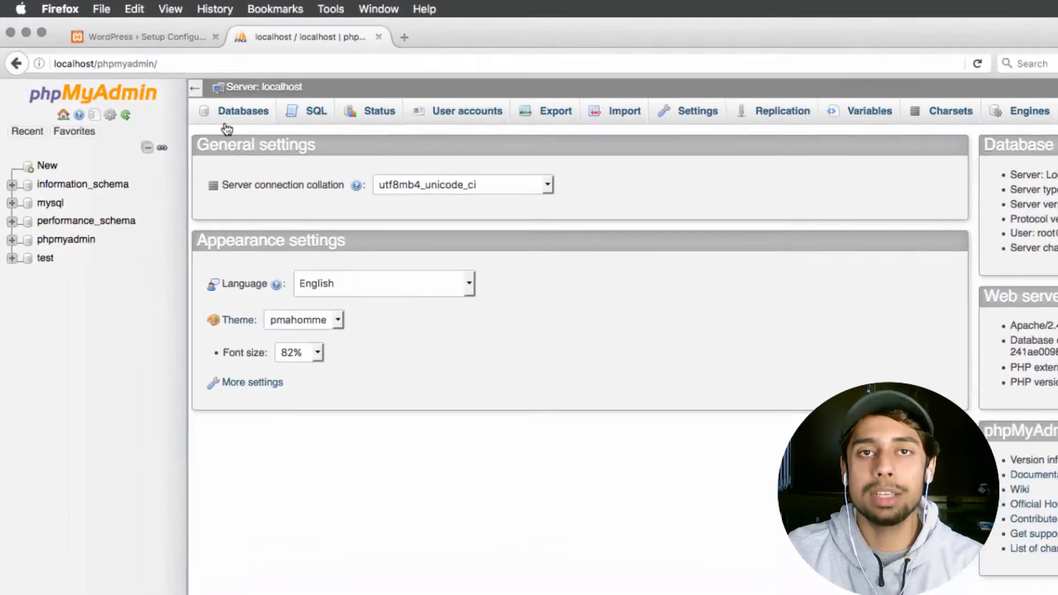
Step: Create an empty database named 'wordpress', then go to the User accounts overview
left_click(165, 81)
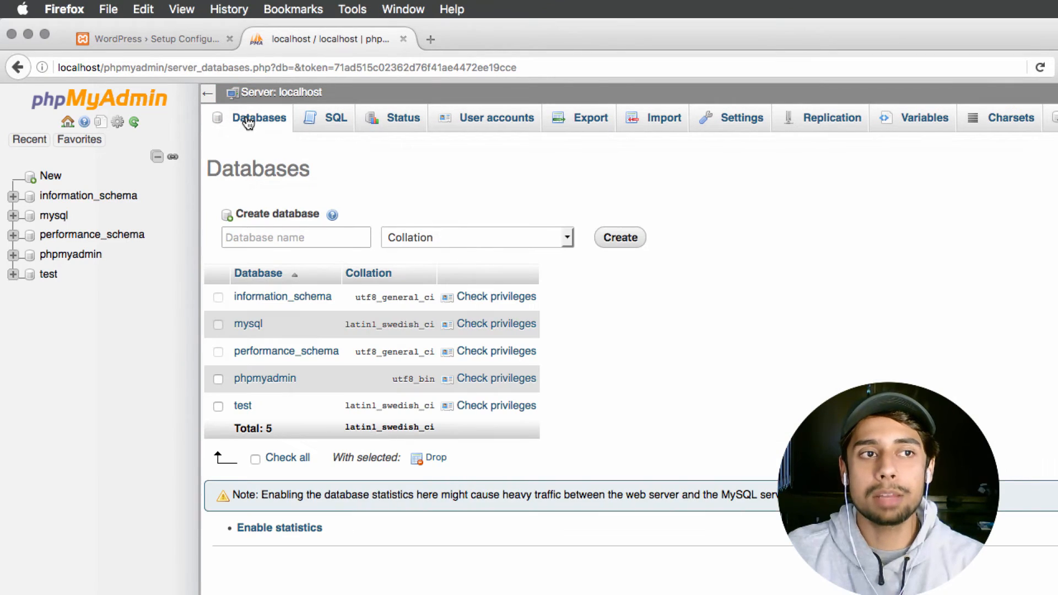
left_click(310, 237)
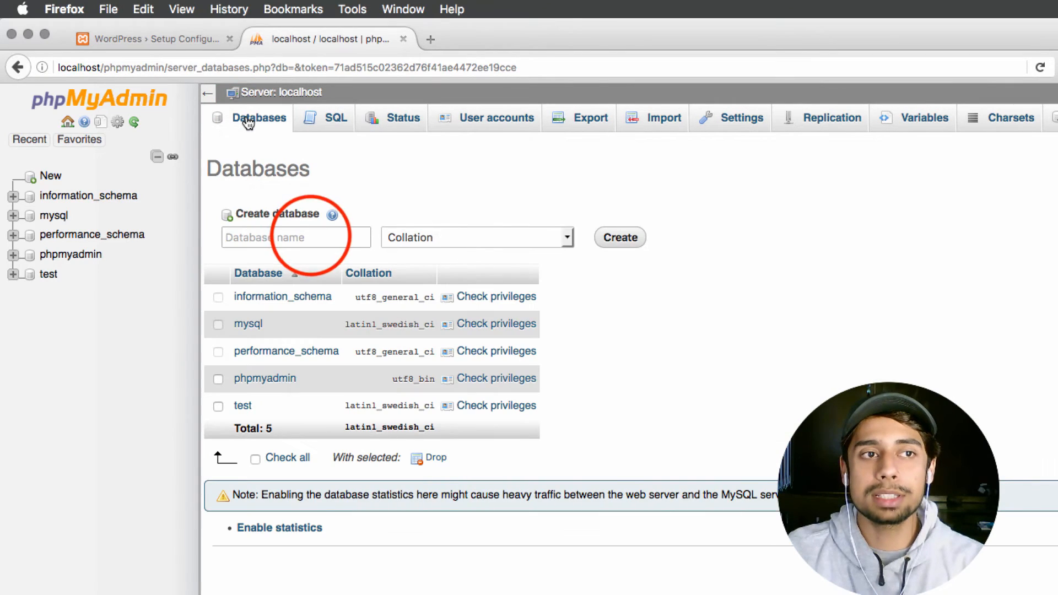
type("wordpress")
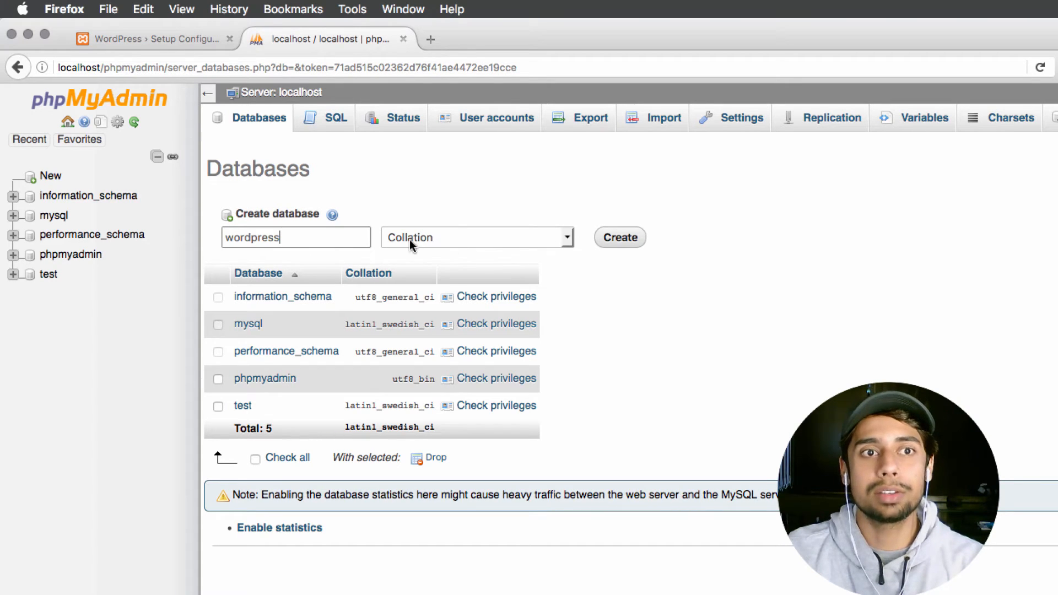
left_click(622, 238)
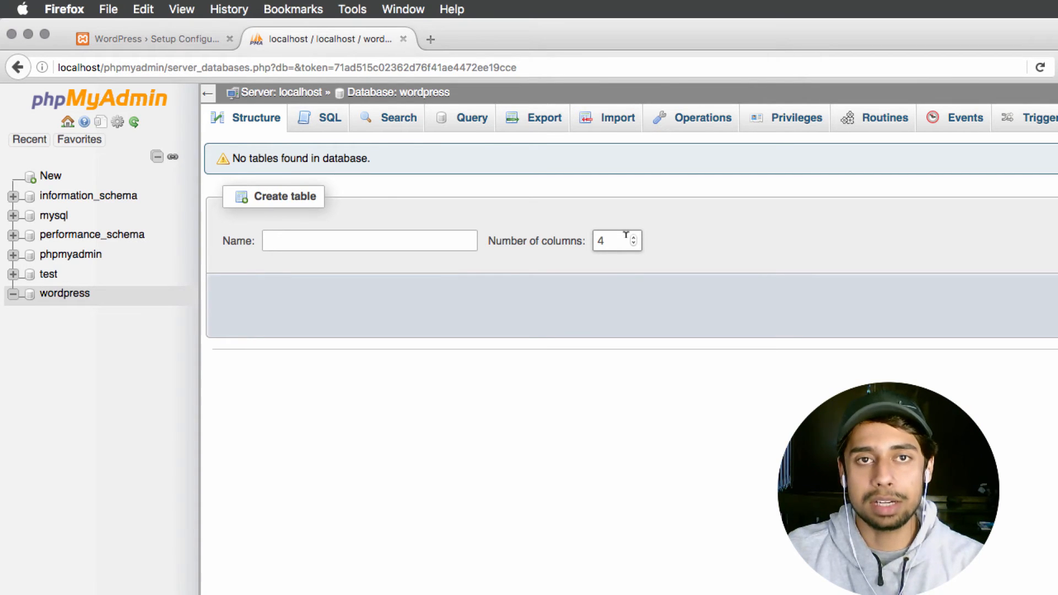
left_click(47, 99)
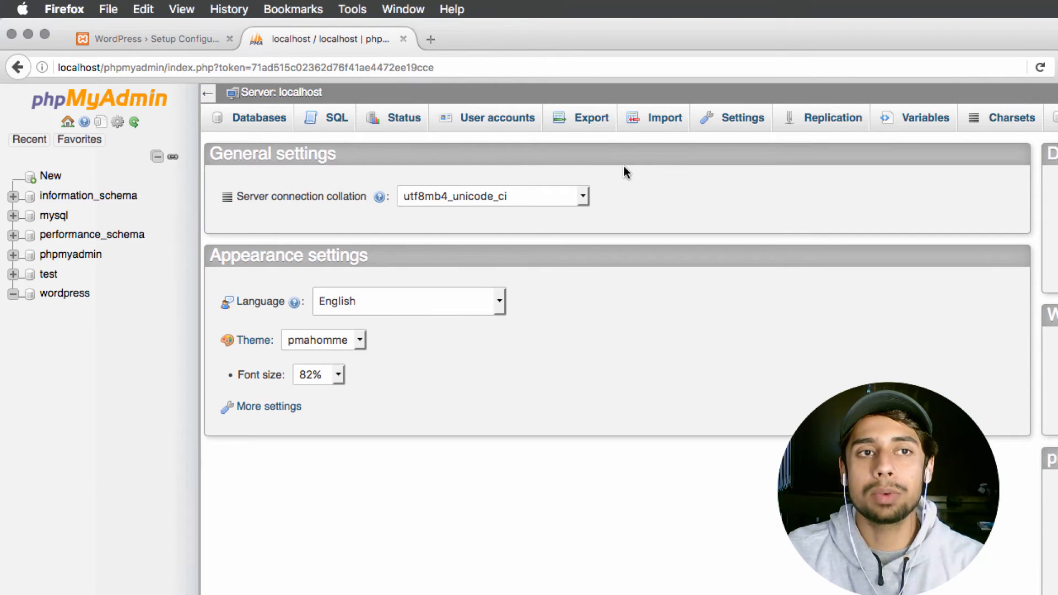
left_click(478, 119)
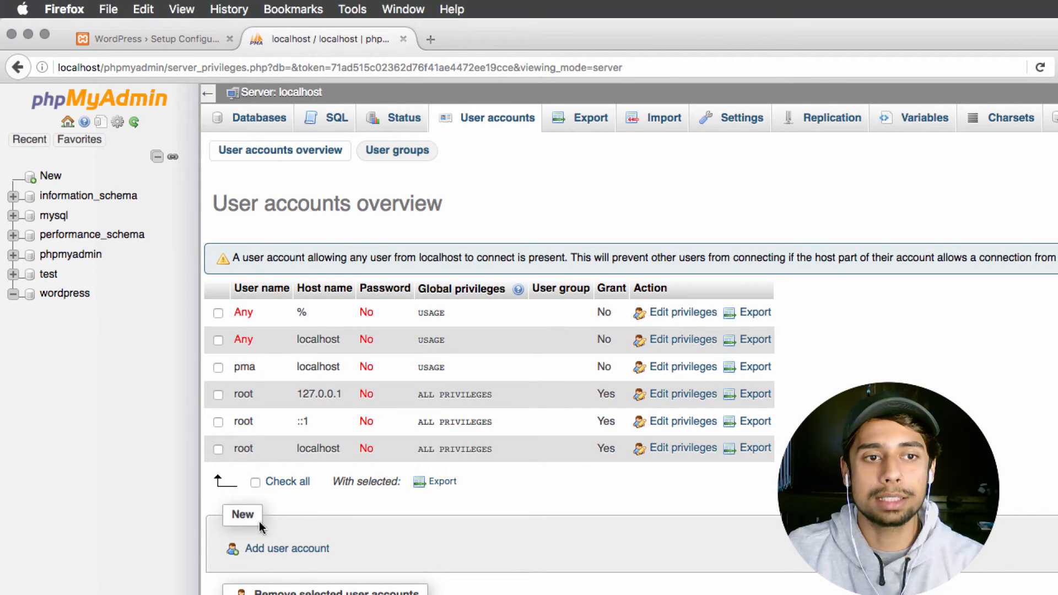
Step: Start a new user account with a user name, host Local, and a password
left_click(269, 550)
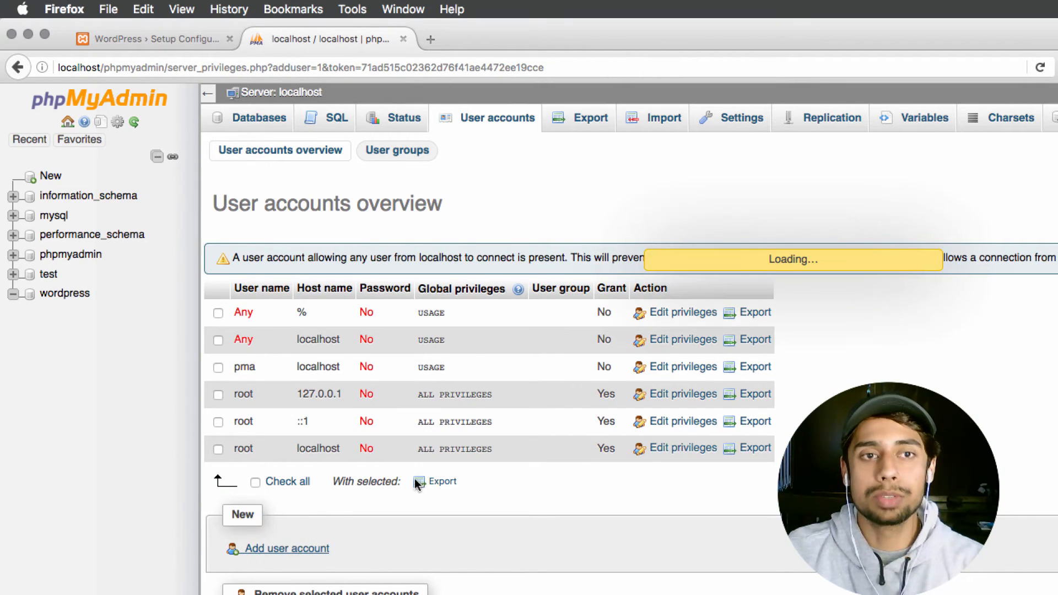
left_click(523, 263)
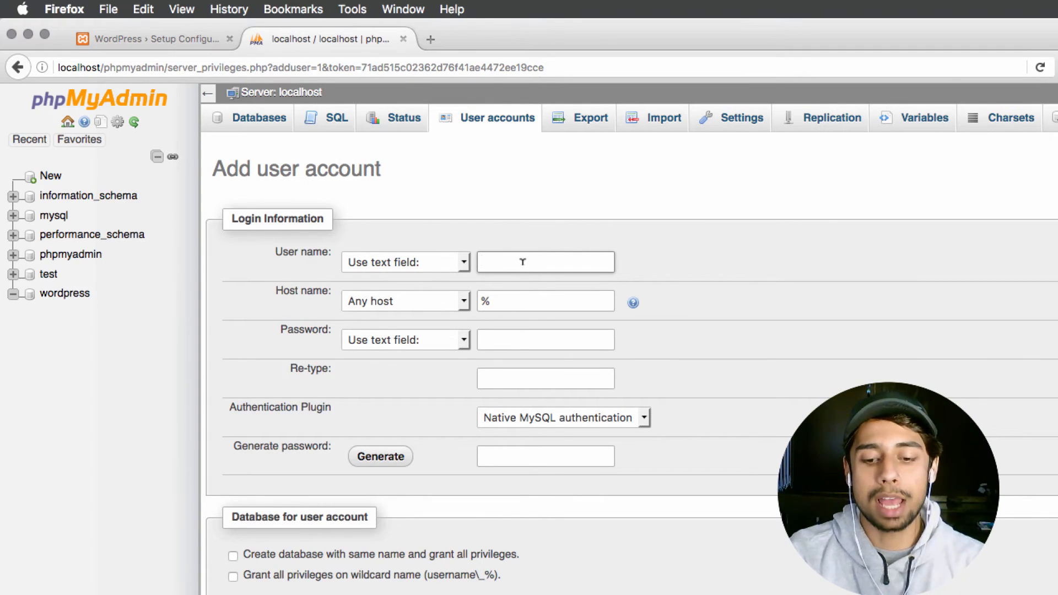
type("testion")
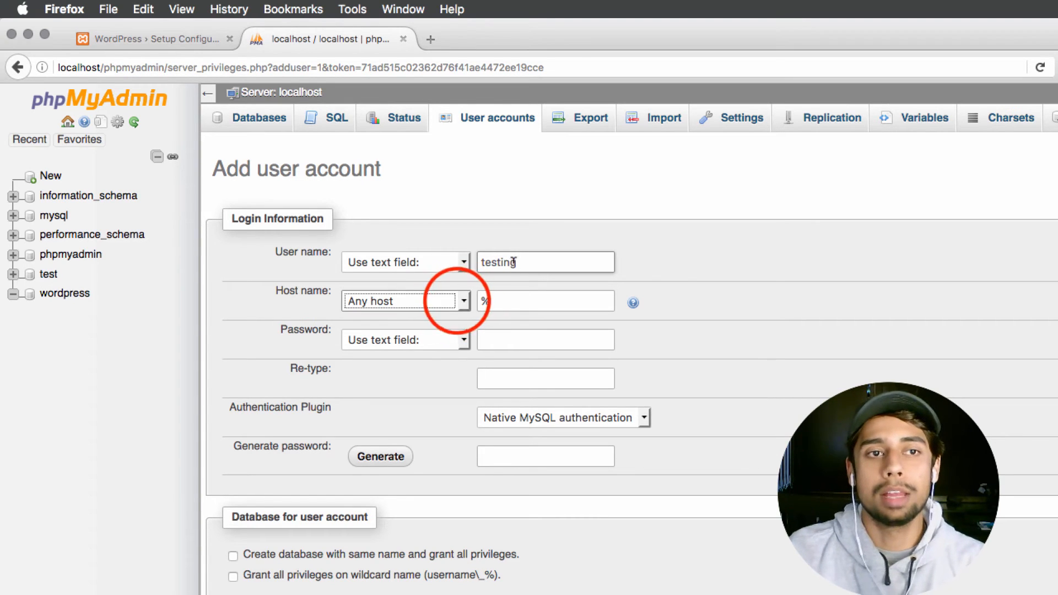
left_click(458, 302)
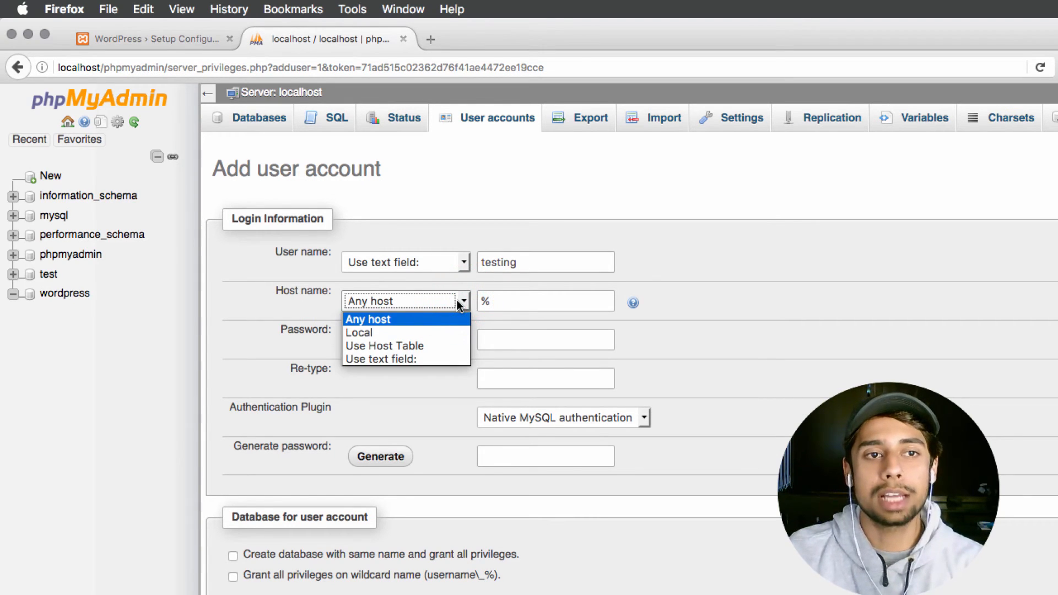
left_click(441, 333)
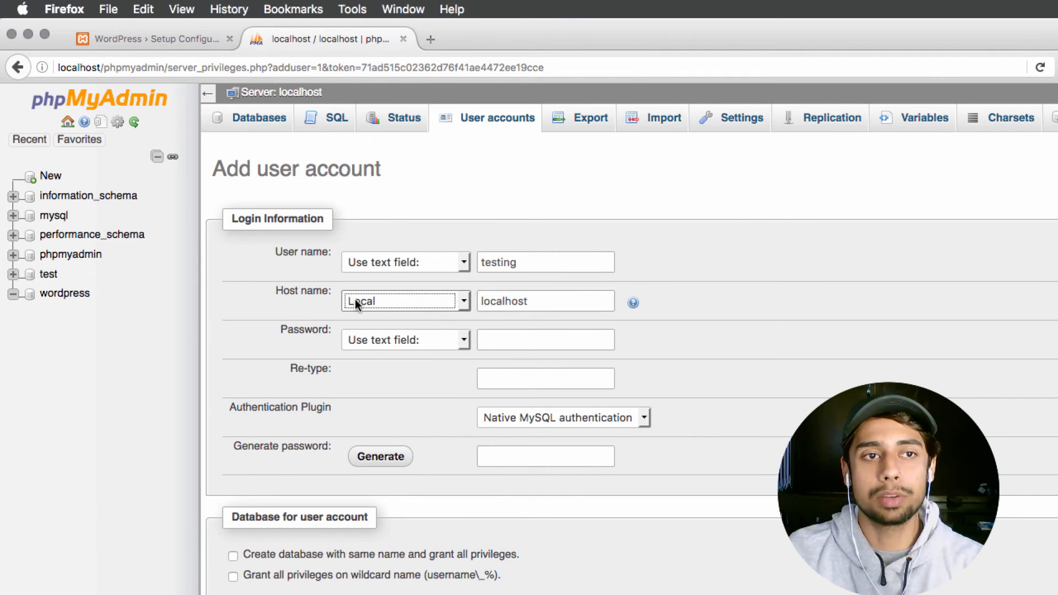
left_click(516, 338)
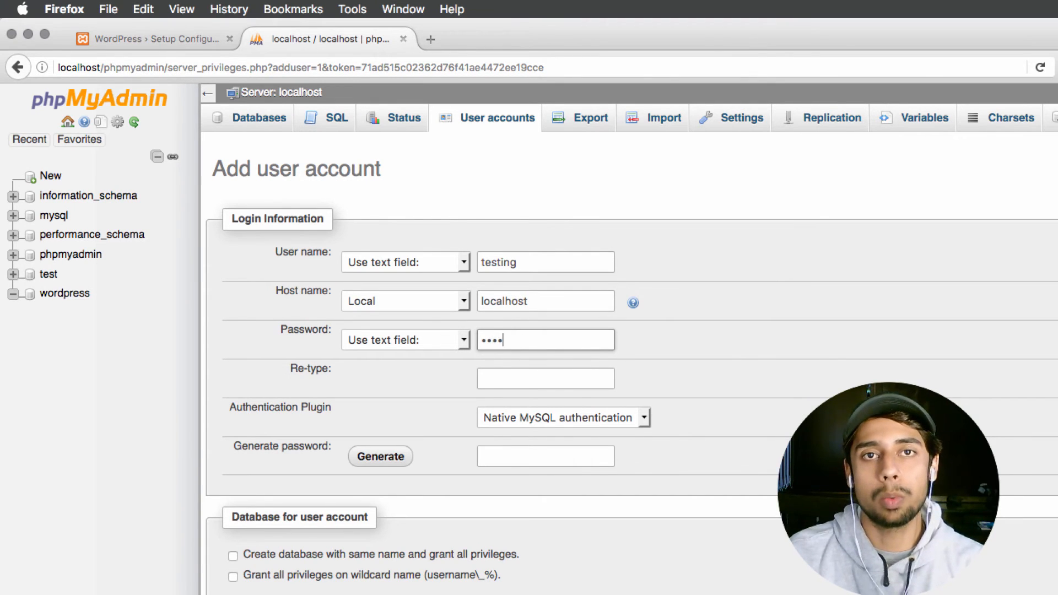
type("56")
Step: Confirm the password, grant all global privileges, create the account, and return to WordPress setup
left_click(543, 375)
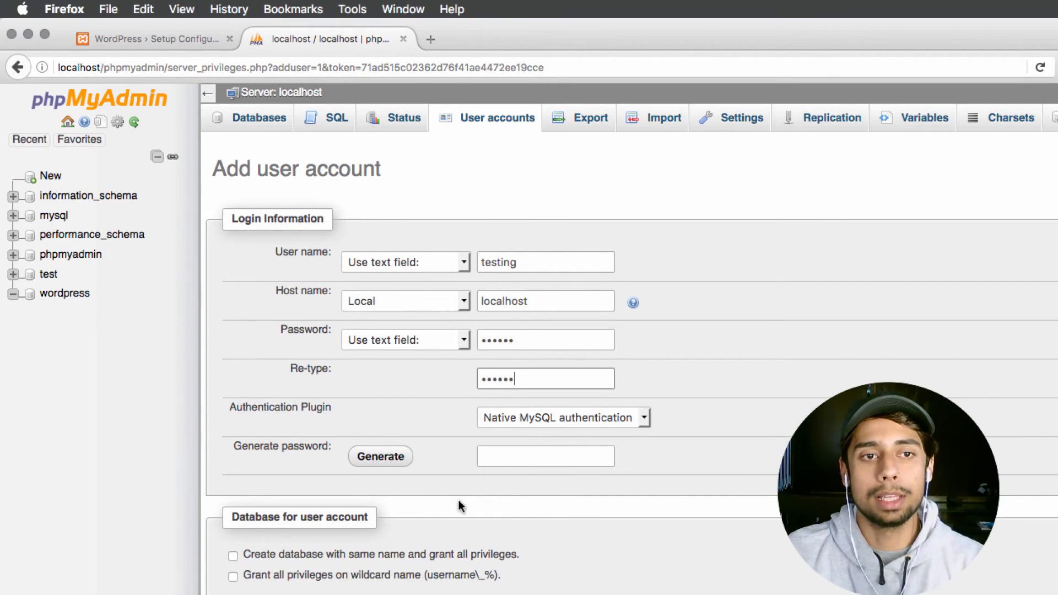
scroll(459, 501, "down", 3)
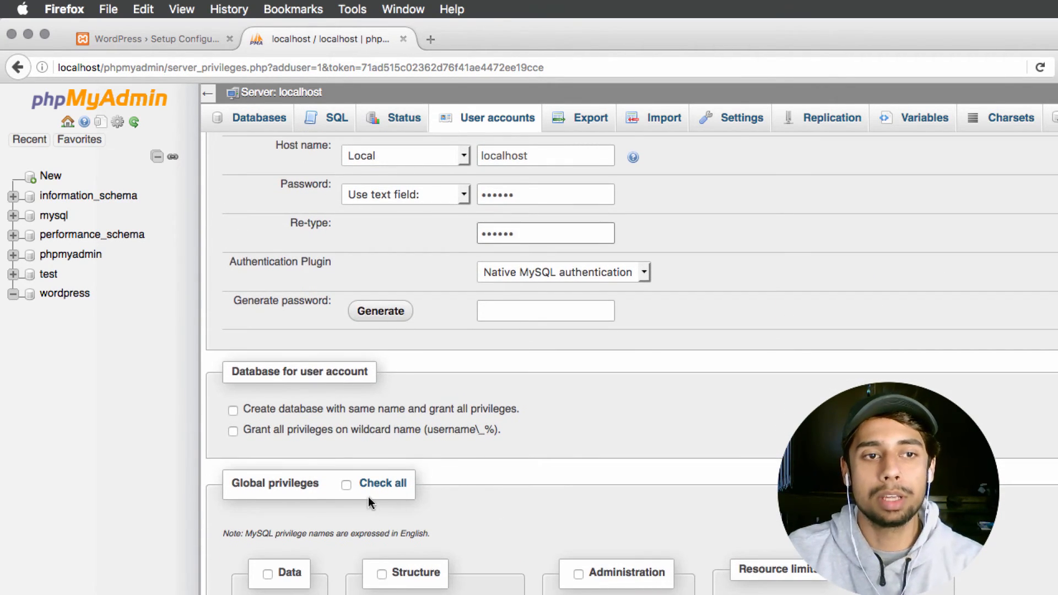
left_click(345, 488)
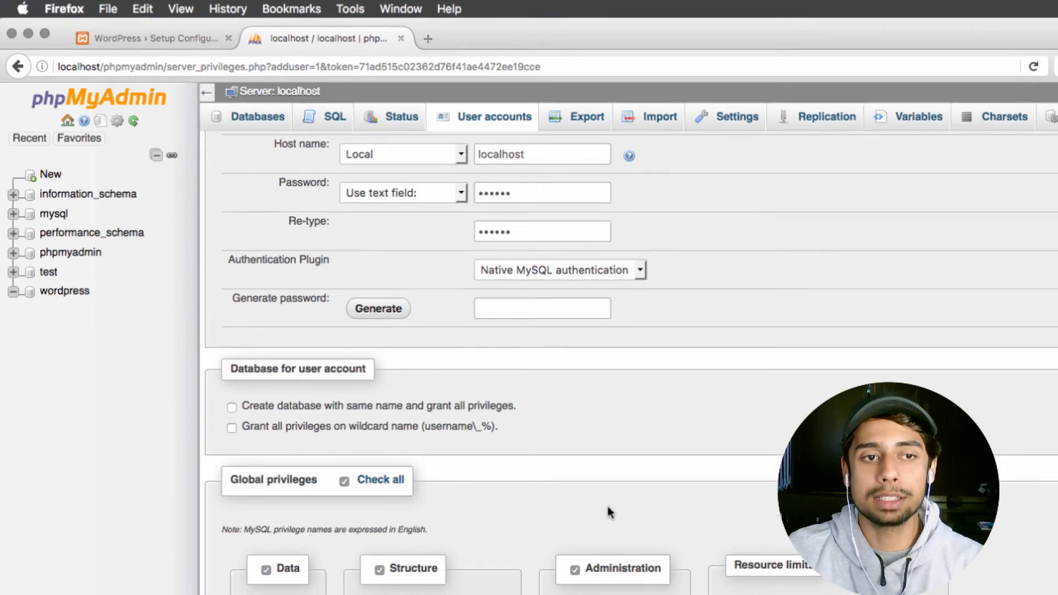
scroll(608, 506, "down", 5)
left_click(1017, 506)
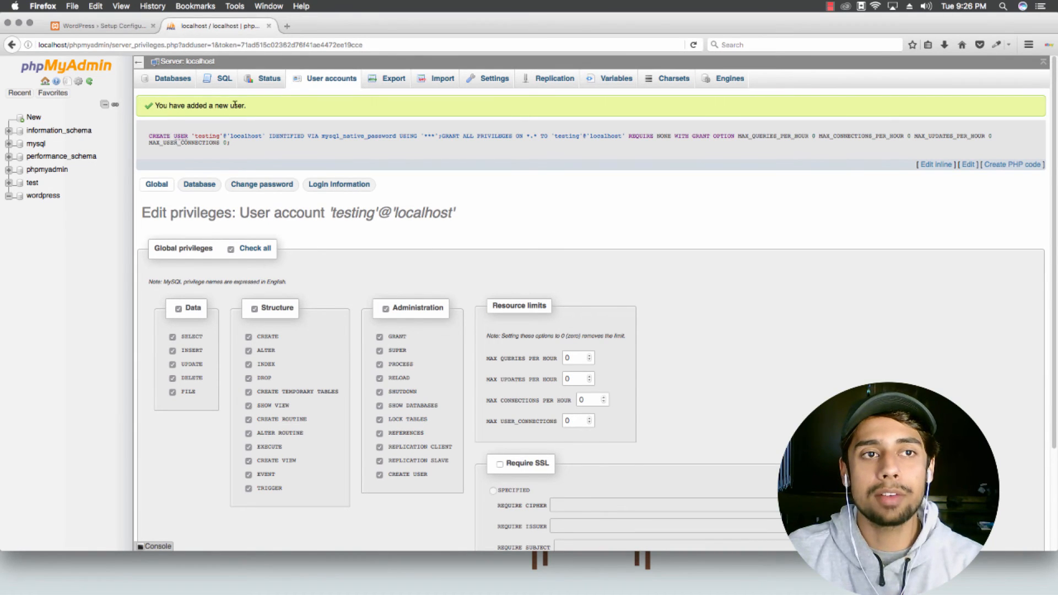
left_click(107, 27)
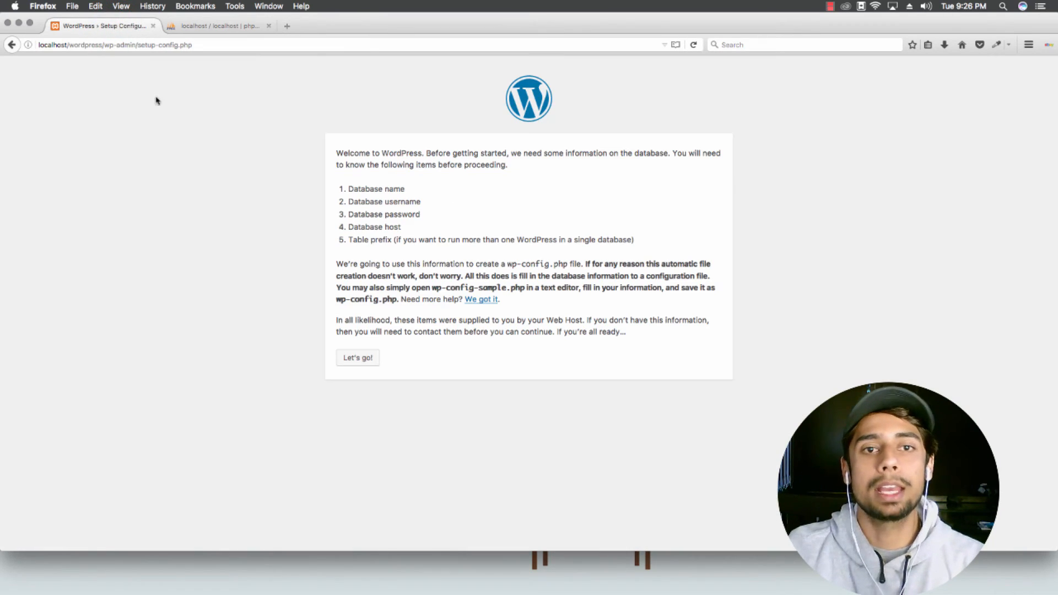
left_click(359, 359)
Step: Keep 'wordpress' as Database Name and replace the username and password with the new user's credentials
left_click(479, 194)
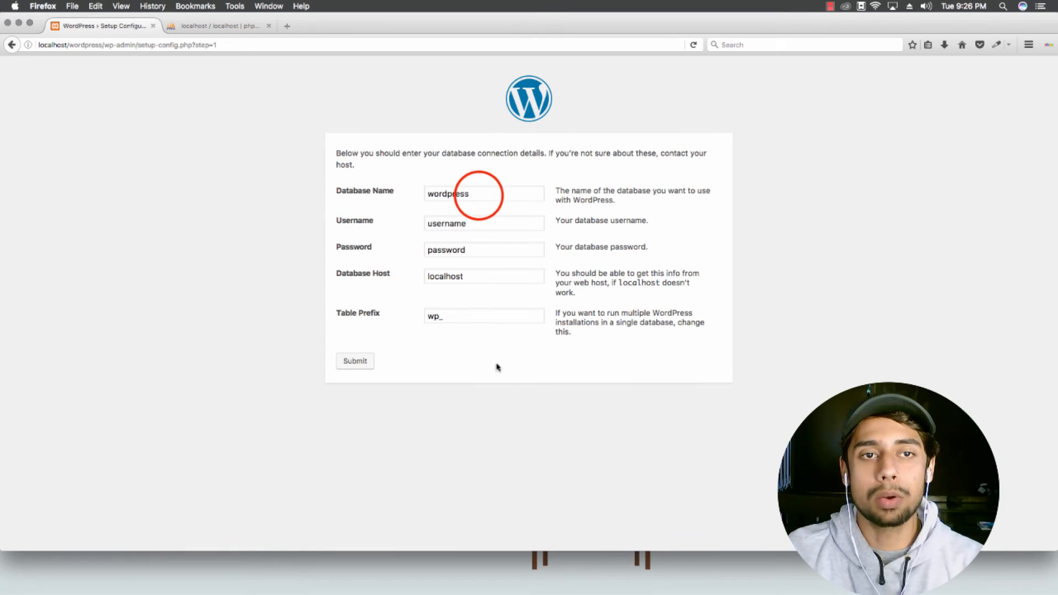
double_click(479, 193)
double_click(475, 191)
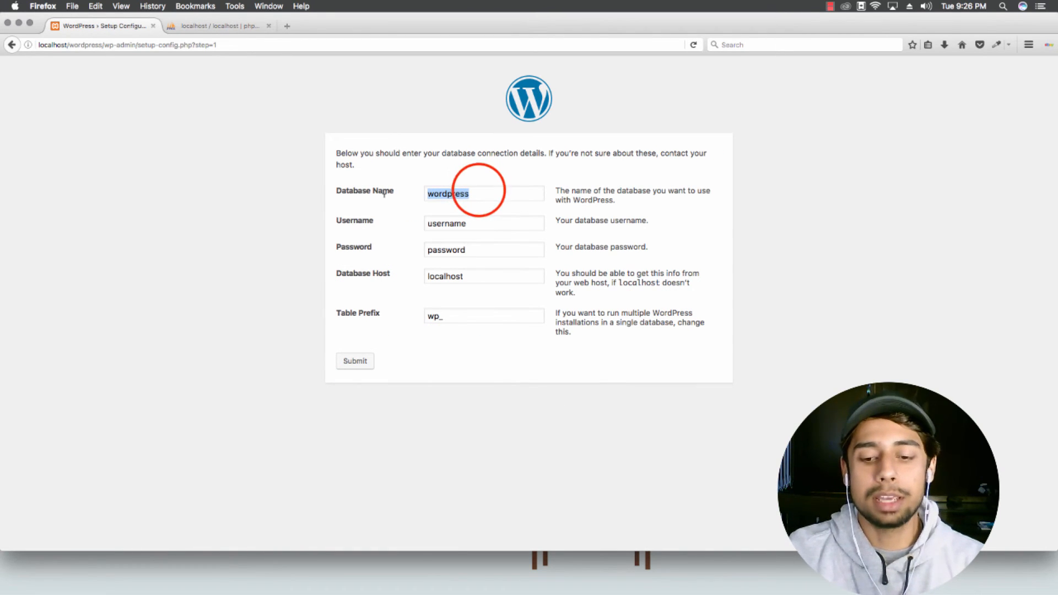
left_click(474, 190)
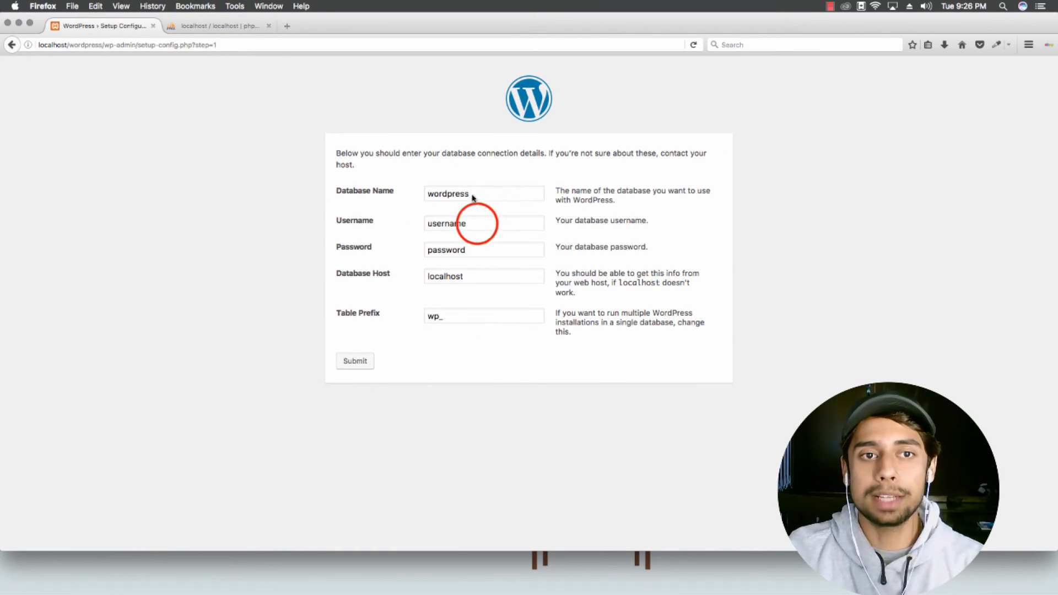
double_click(477, 222)
type("tes")
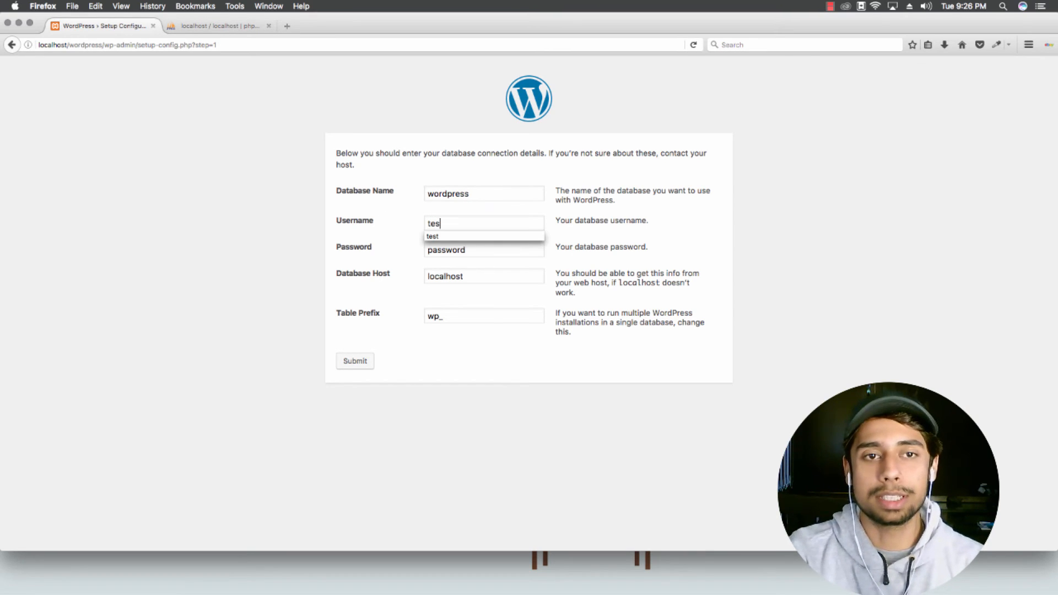
type("ting")
double_click(492, 249)
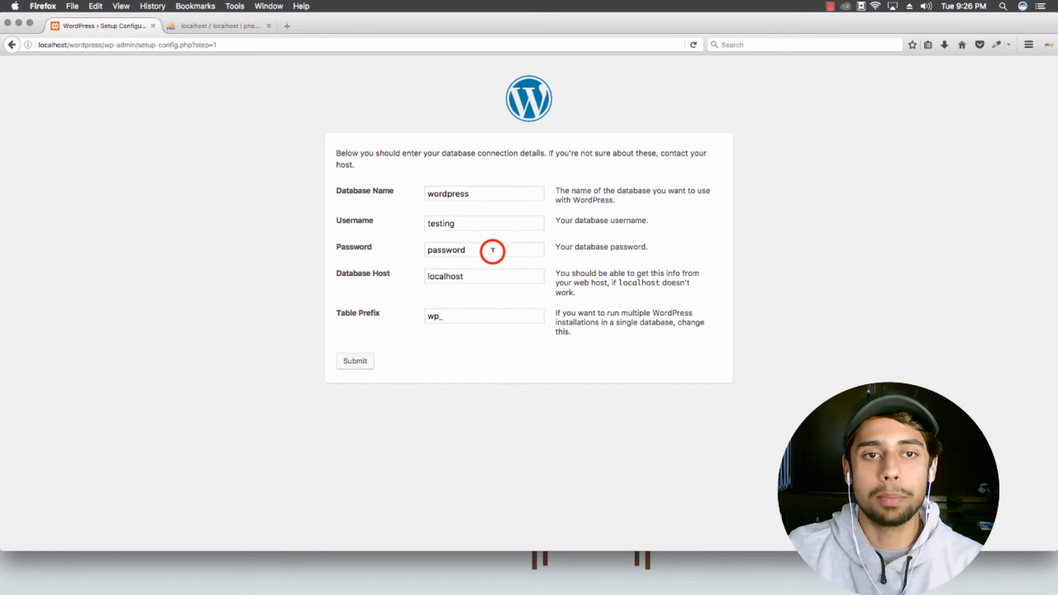
type("123123")
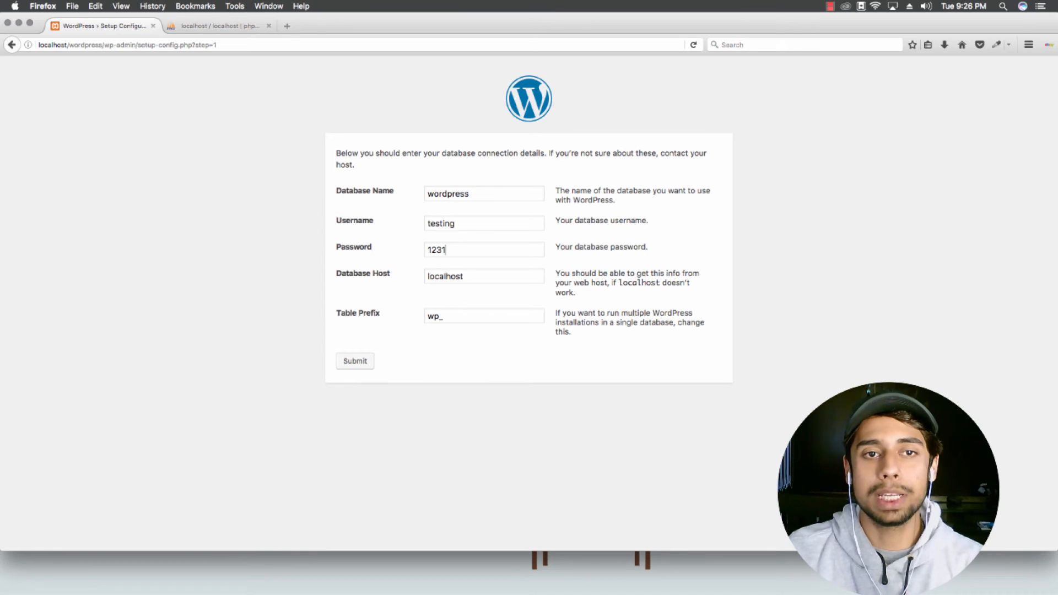
Step: Submit the database details and copy all of the generated wp-config.php text
left_click(355, 362)
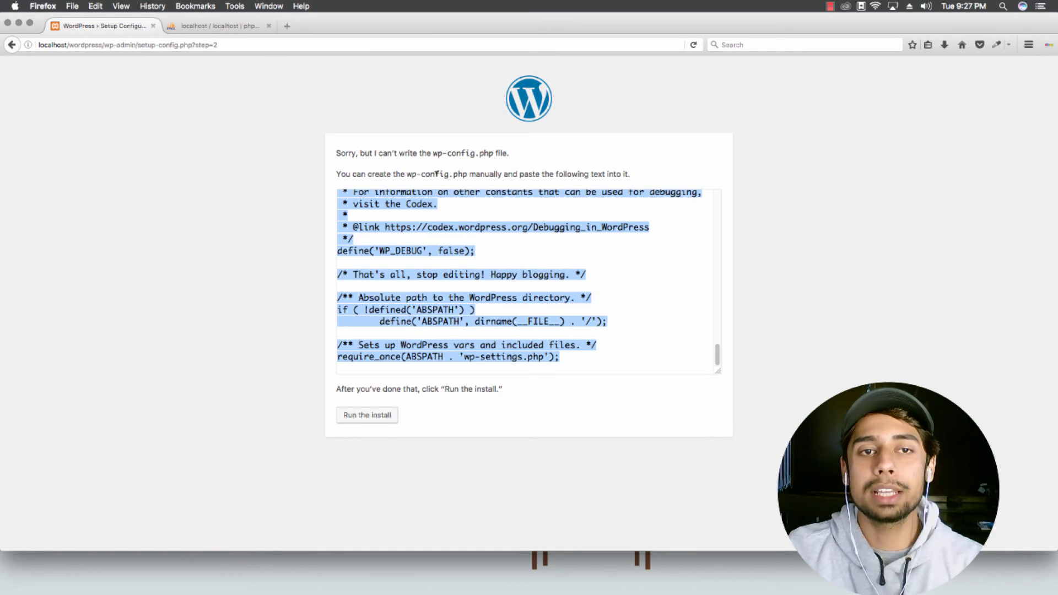
left_click(613, 253)
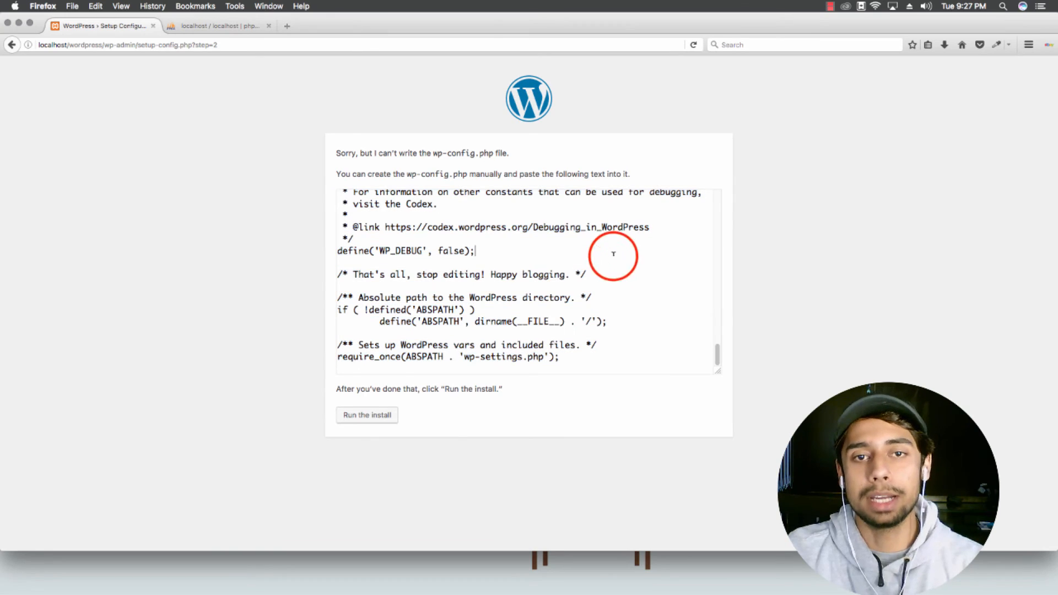
key("super+a")
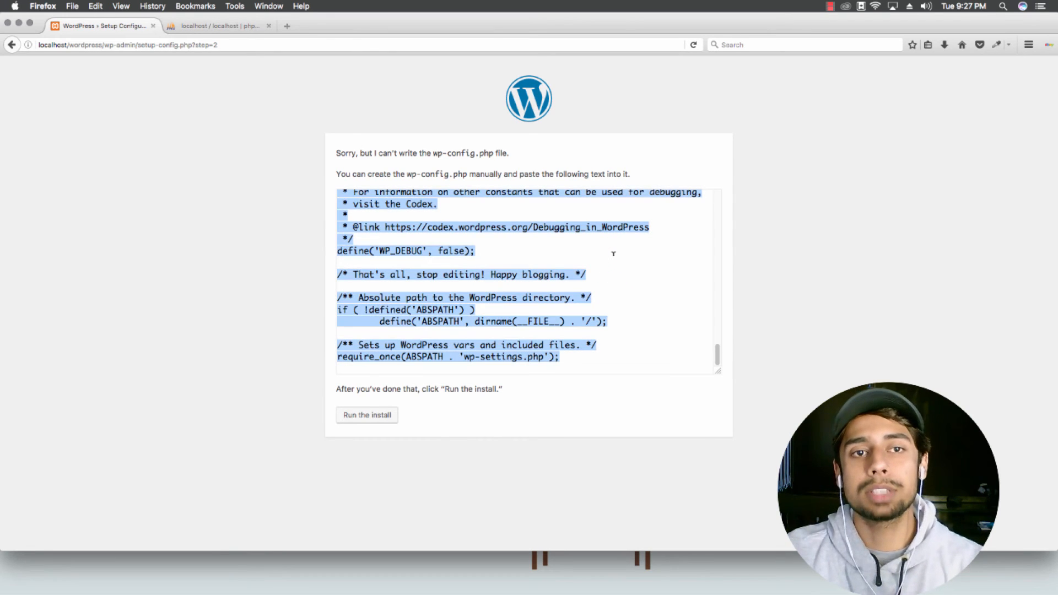
key("super+c")
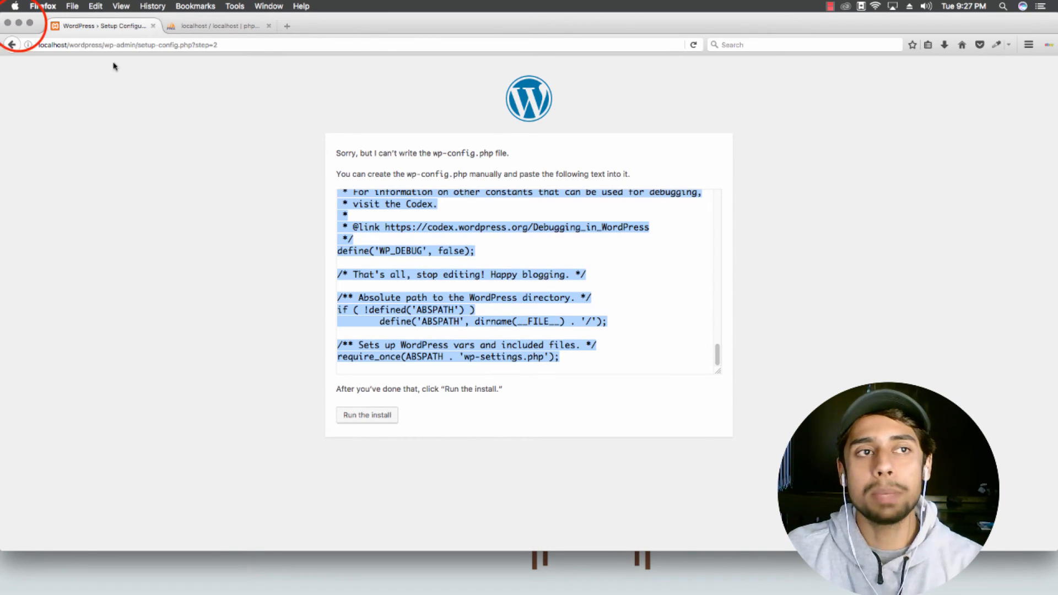
Step: Open wp-config-sample.php from Finder's wordpress folder in Brackets
left_click(19, 25)
left_click(181, 74)
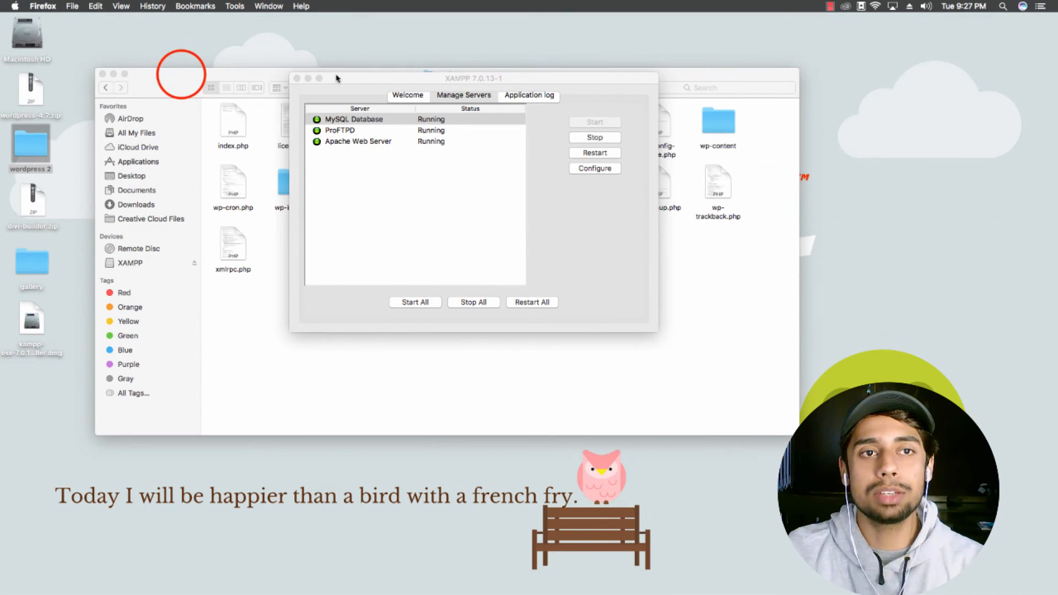
left_click_drag(432, 77, 433, 64)
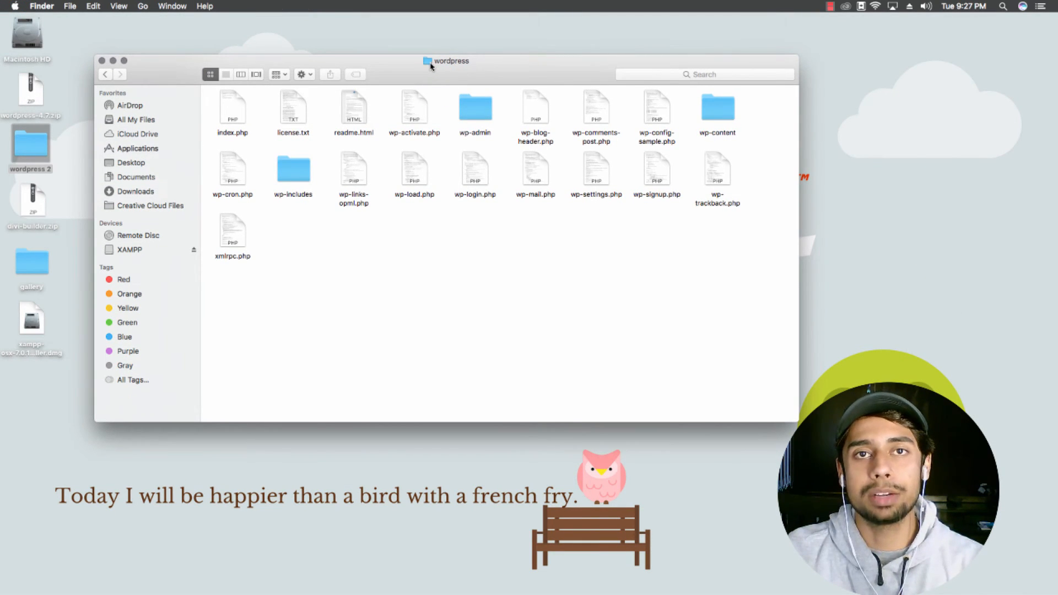
left_click(500, 281)
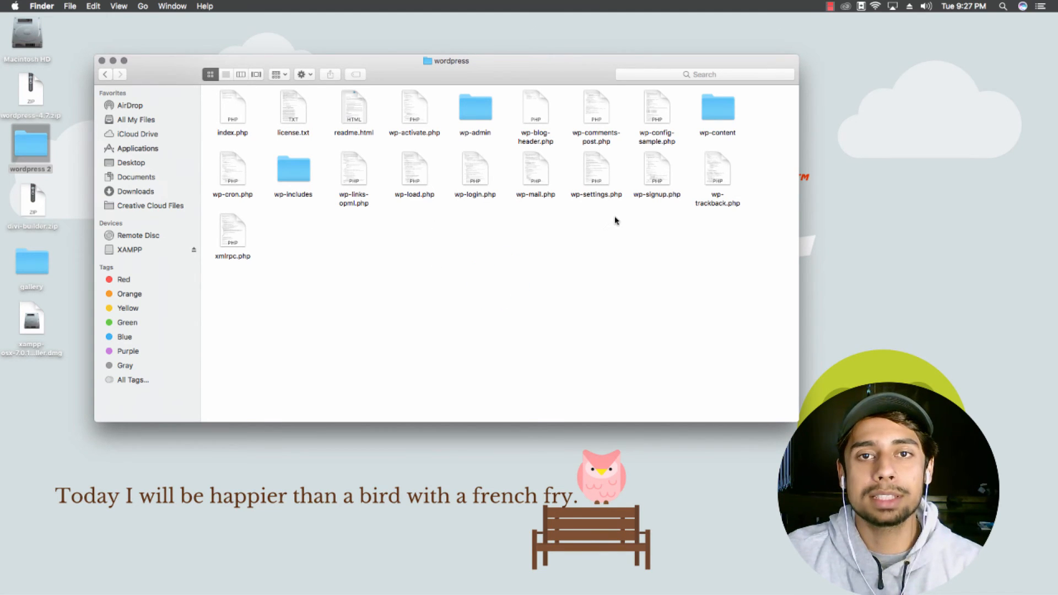
left_click(656, 139)
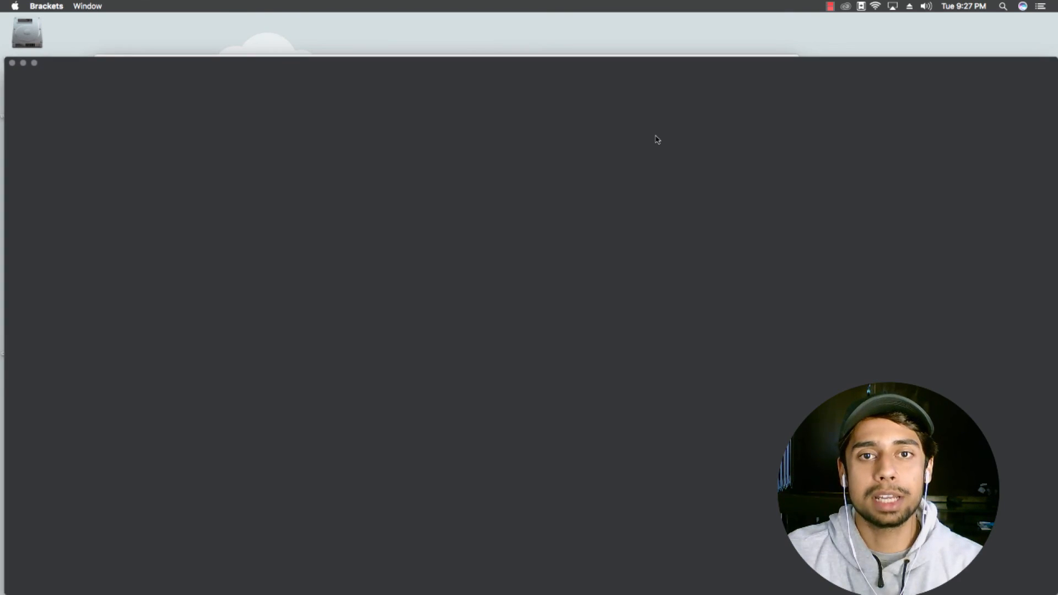
Step: Dismiss the Brackets file-opening error and reselect the generated configuration text in Firefox
left_click_drag(484, 64, 482, 22)
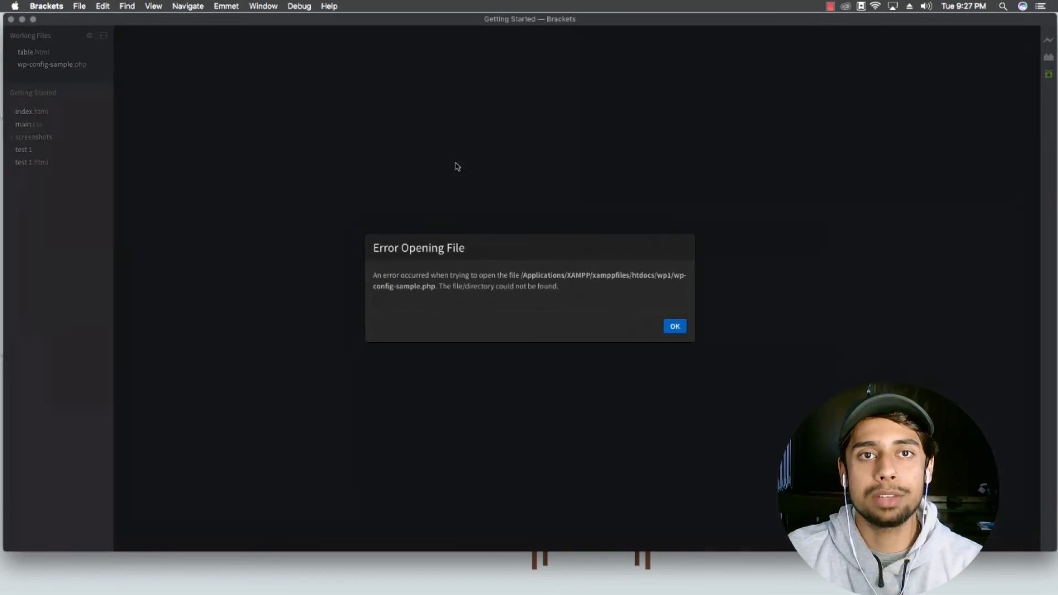
left_click(676, 328)
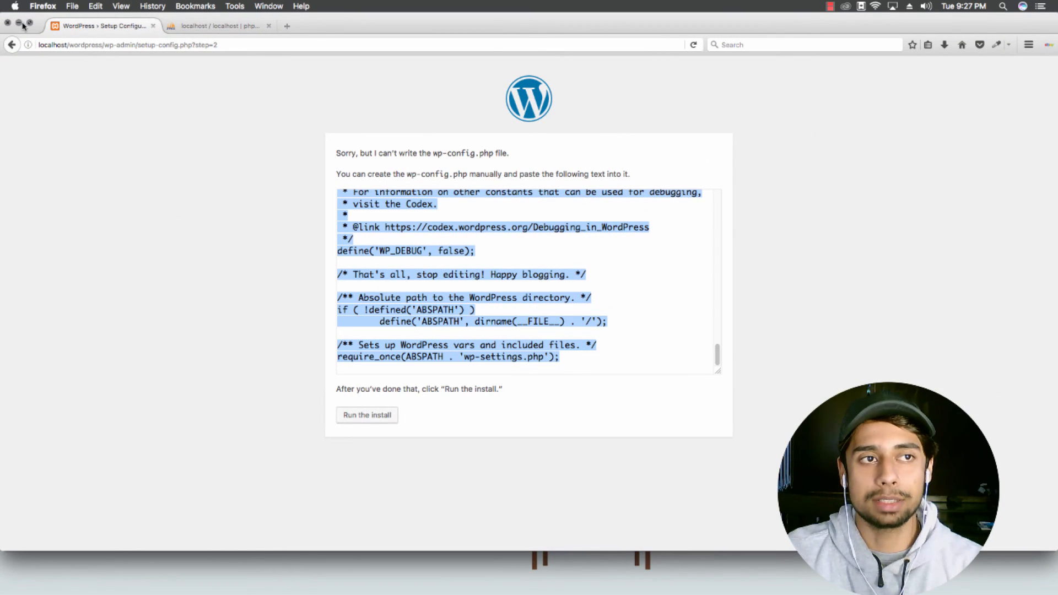
left_click(556, 261)
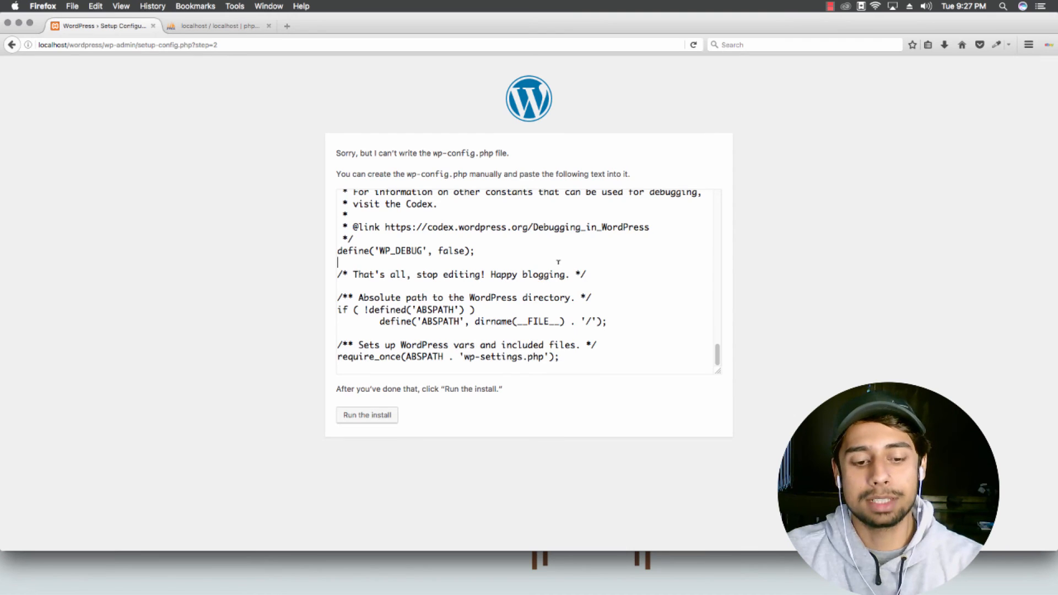
key("super+a")
Step: Replace all of wp-config-sample.php's contents with the copied configuration and save
left_click(416, 195)
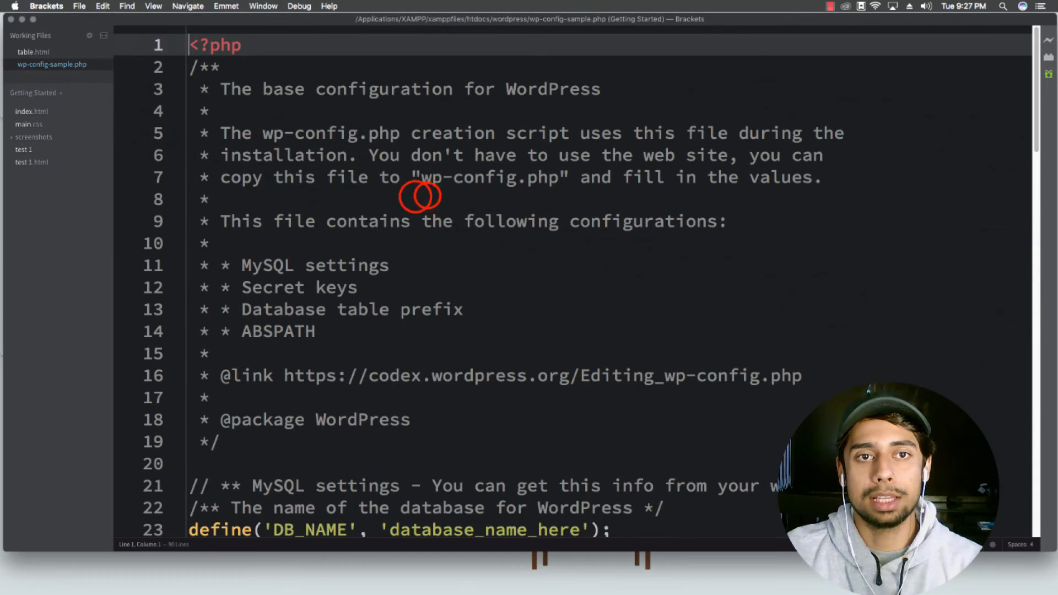
left_click(426, 196)
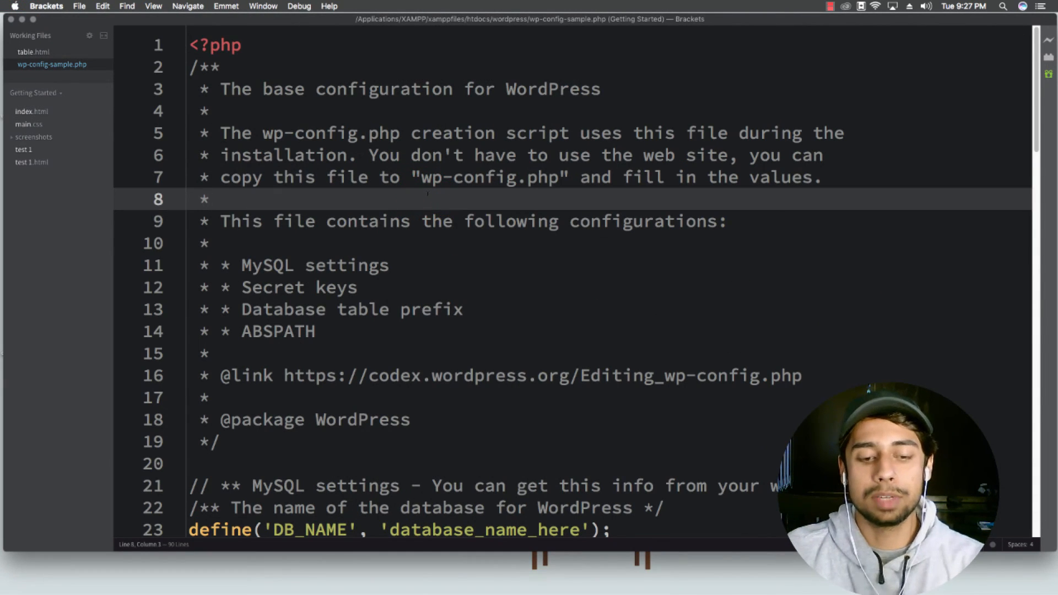
key("super+a")
key("BackSpace")
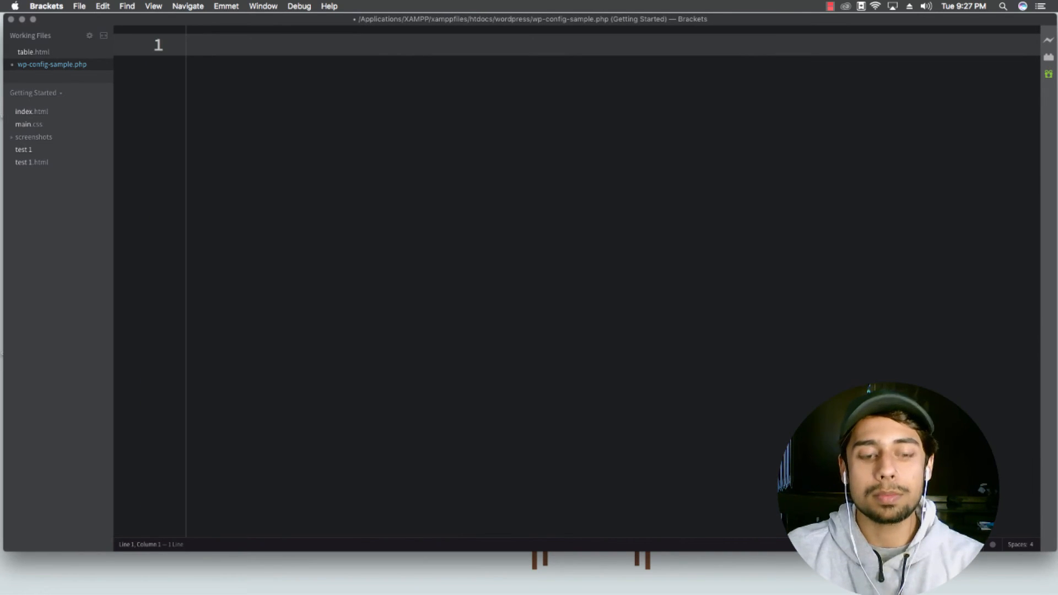
key("super+v")
key("super+s")
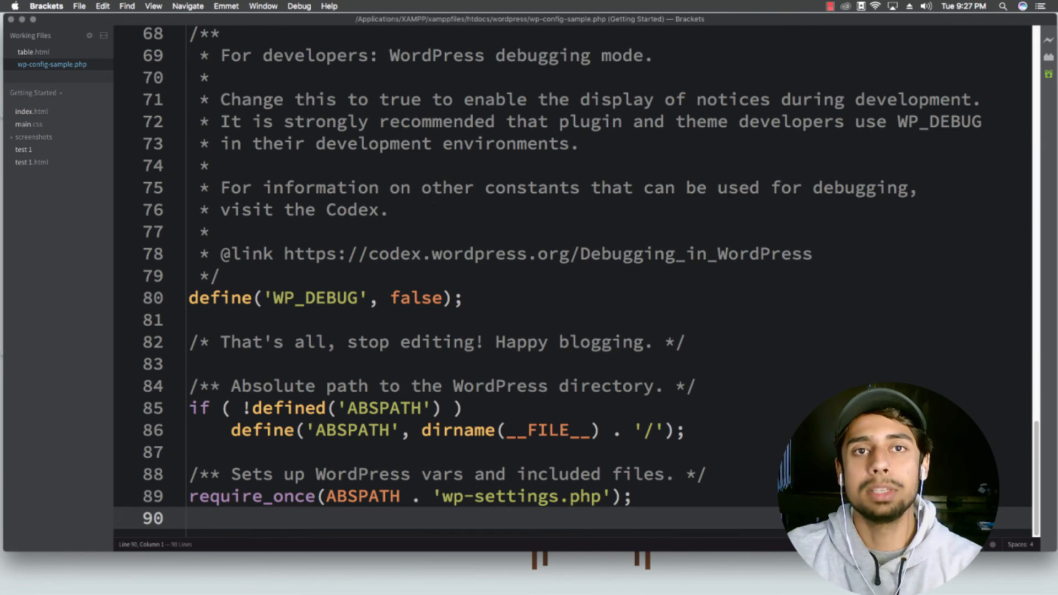
Step: Close Brackets, rename wp-config-sample.php to wp-config.php in Finder, and return to Firefox
left_click(10, 20)
left_click(659, 135)
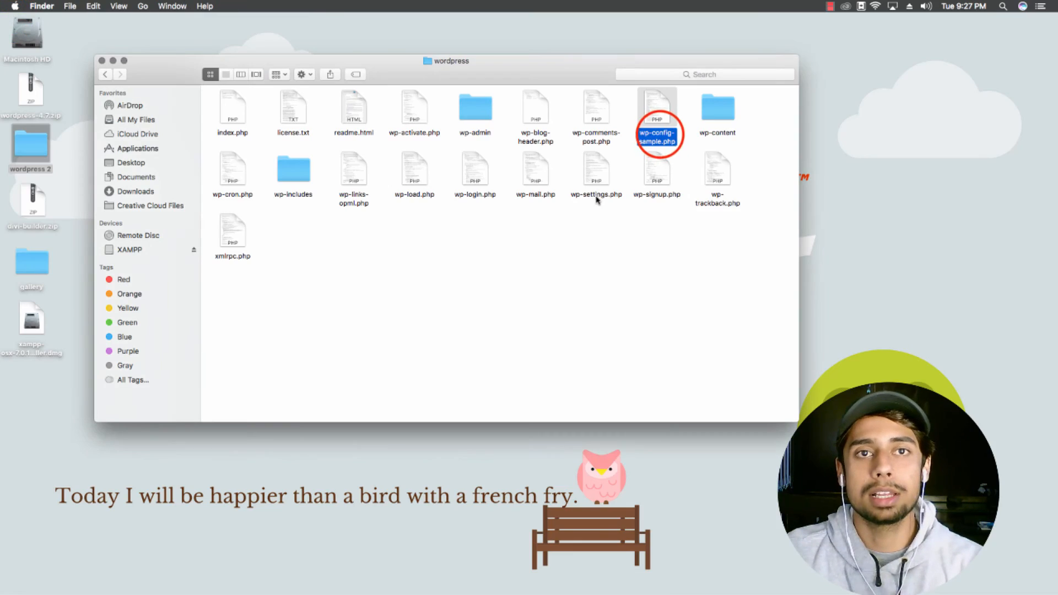
left_click(656, 136)
left_click(657, 139)
left_click_drag(662, 141, 669, 133)
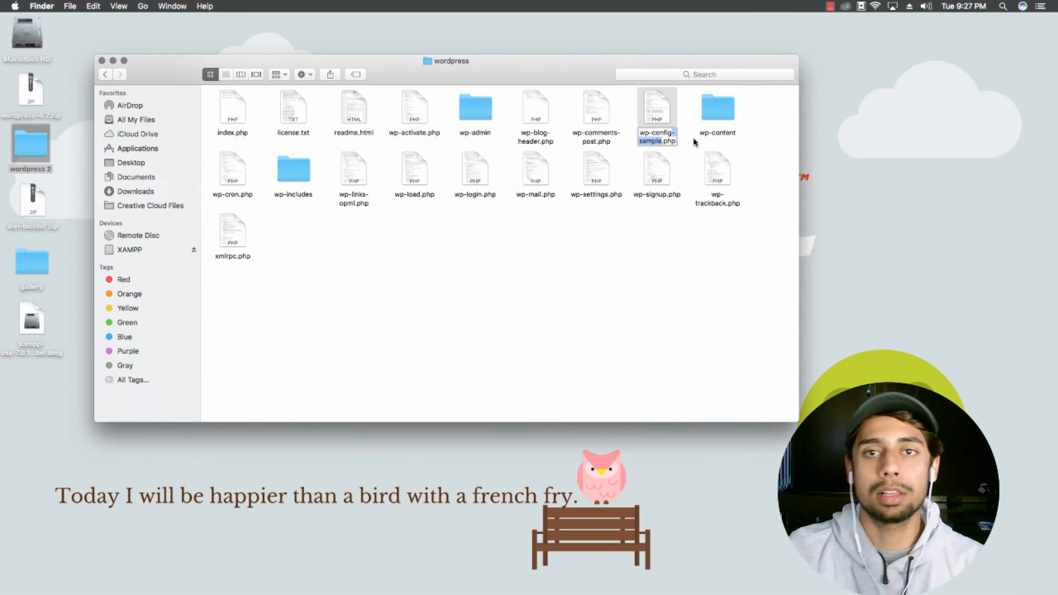
key("BackSpace")
left_click(673, 281)
left_click(673, 282)
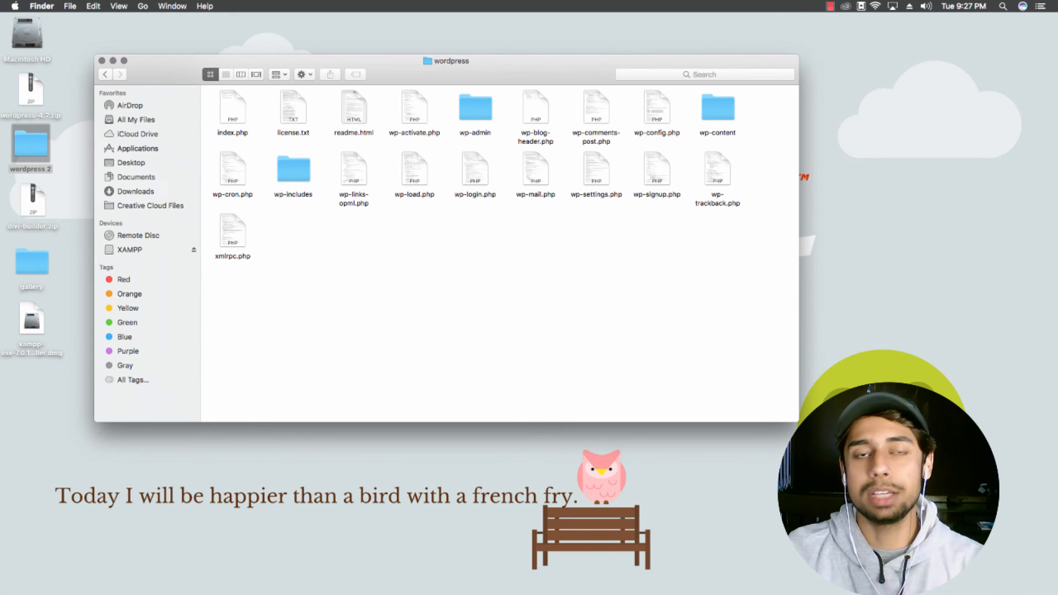
left_click(541, 416)
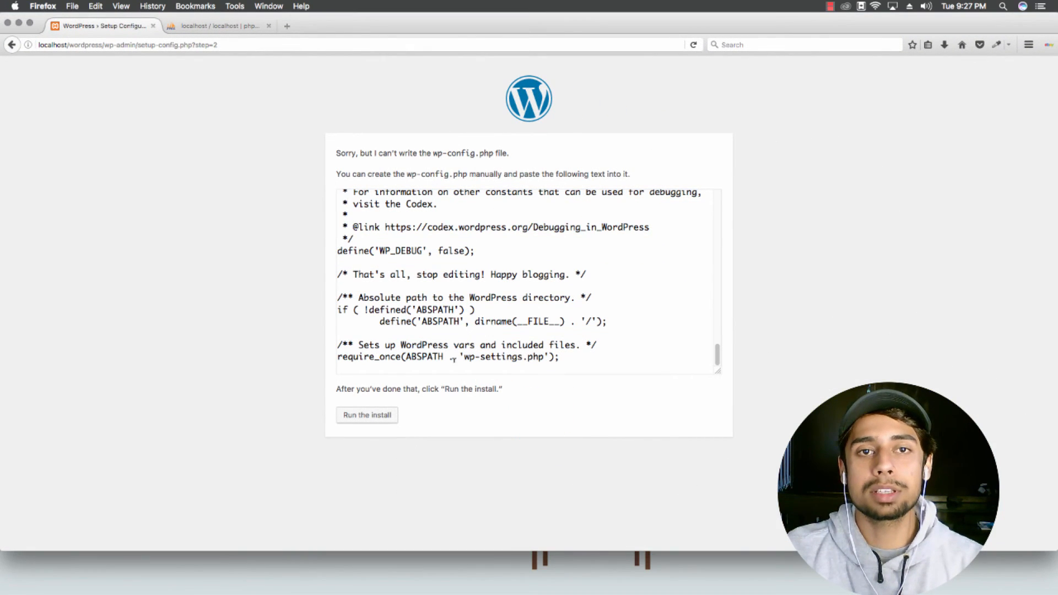
Step: Run the install, setting Site Title 'Aquila Interiors' and Username 'admin'
left_click(375, 414)
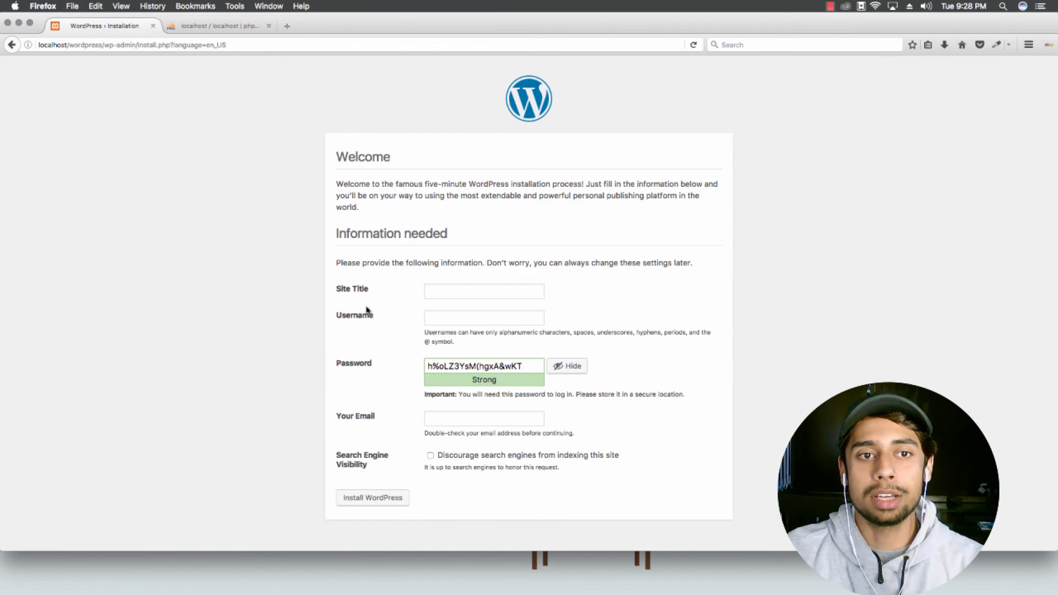
left_click(425, 298)
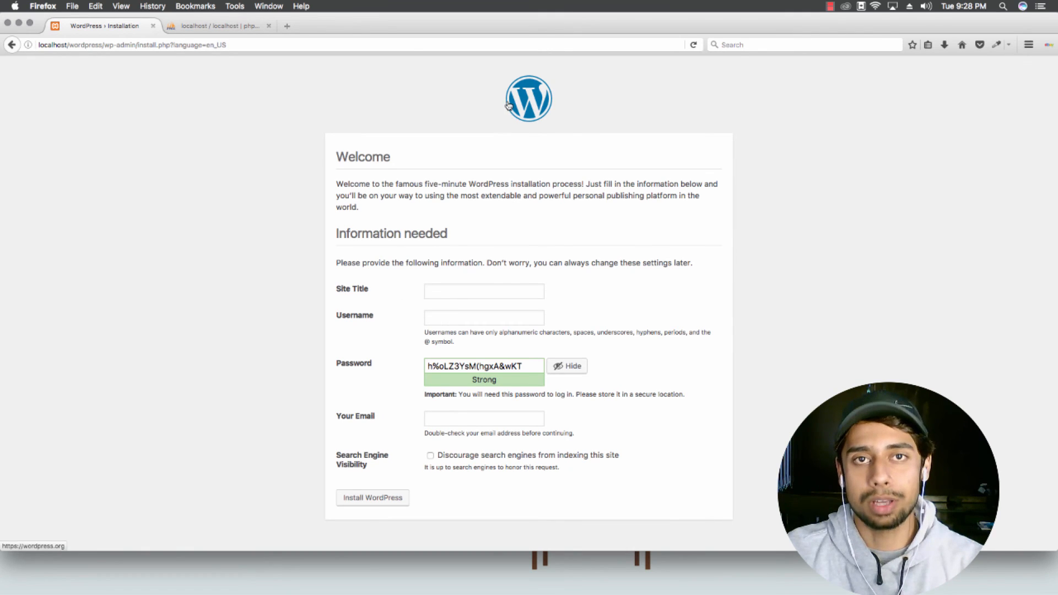
left_click(444, 296)
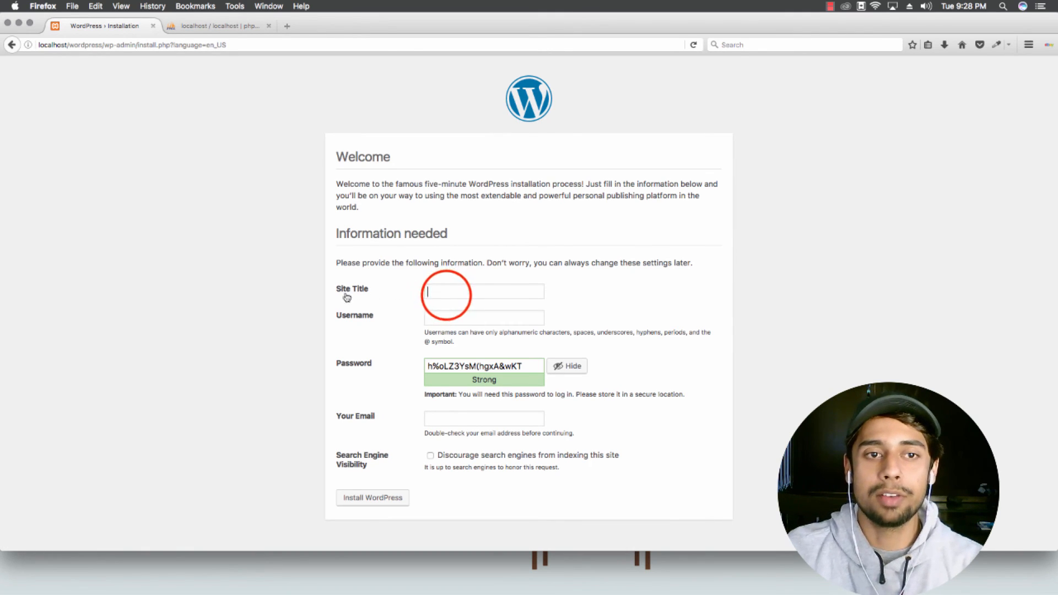
left_click(447, 297)
left_click(455, 305)
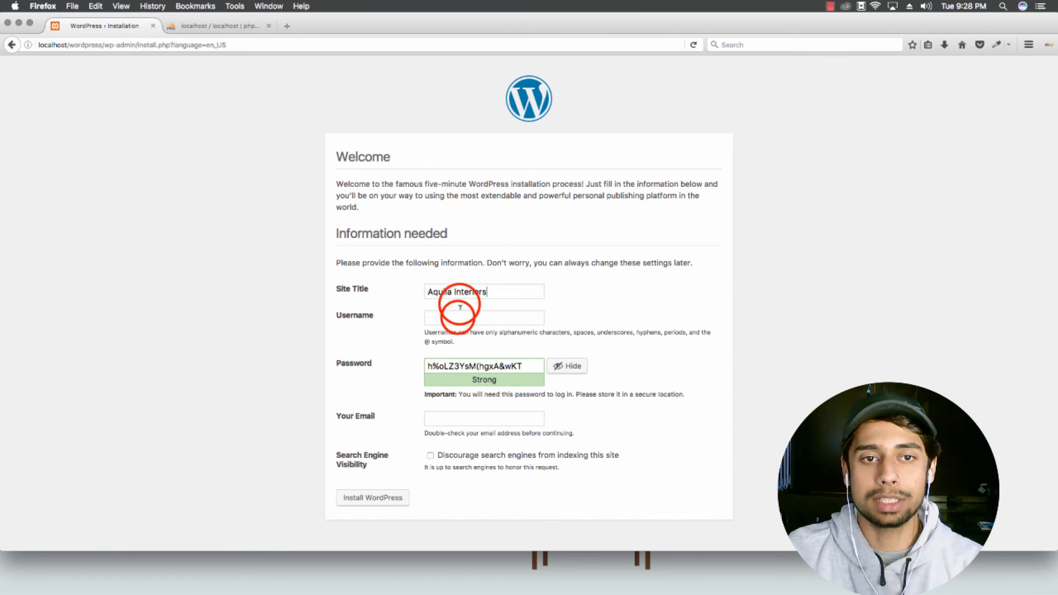
left_click(458, 316)
type("adm")
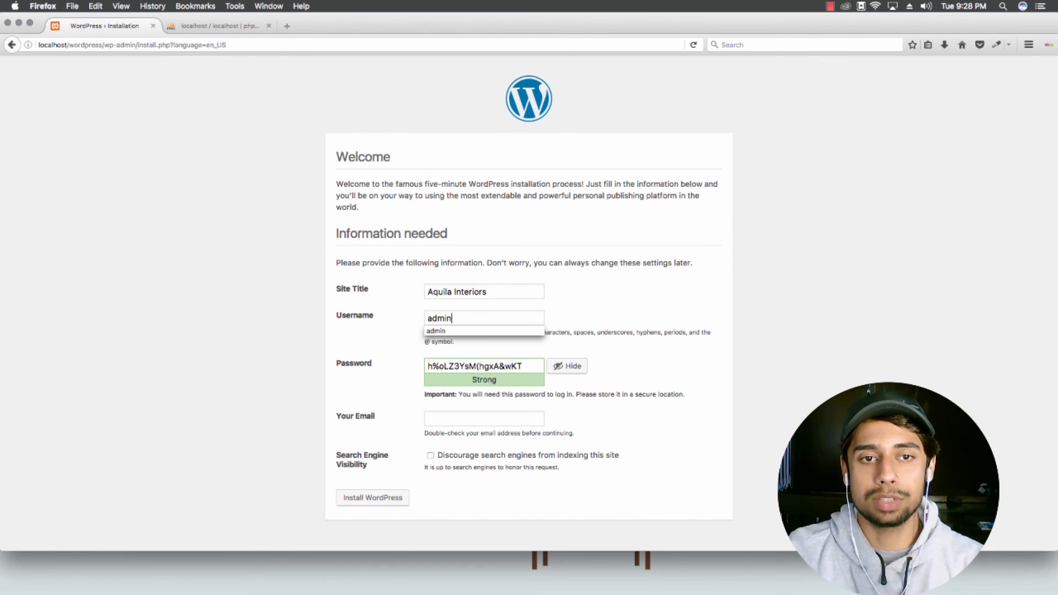
type("in")
Step: Replace the suggested password with a weak one and confirm using a weak password
left_click(525, 364)
left_click(525, 364)
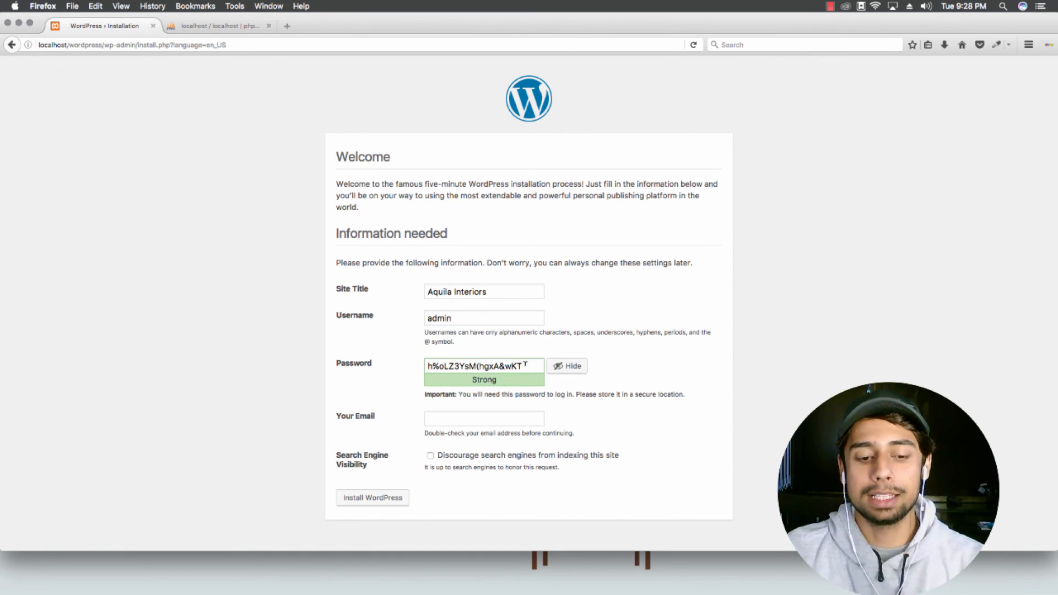
key("super+a")
type("admi")
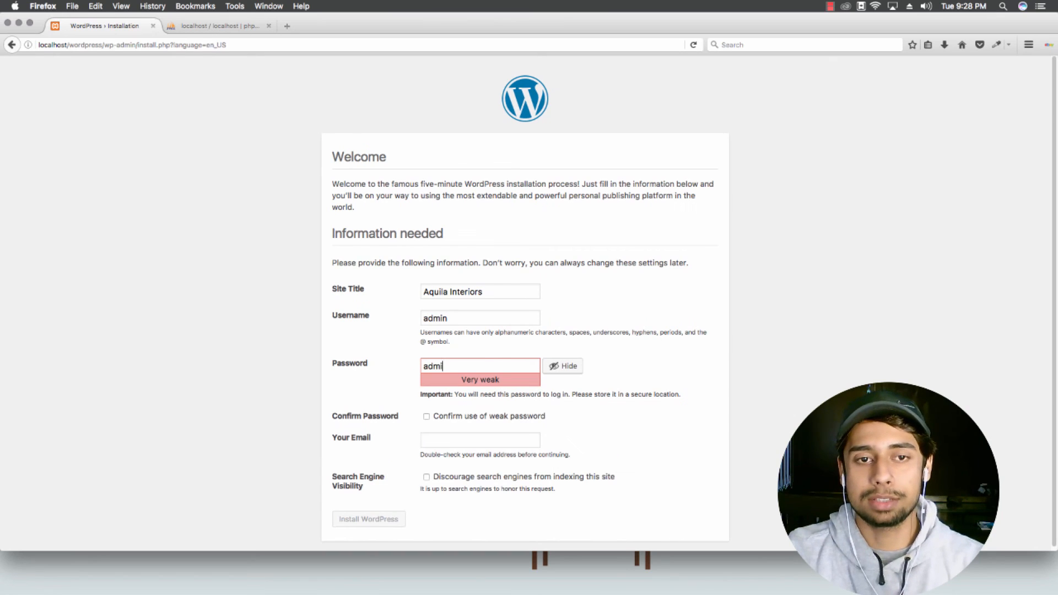
type("n")
left_click(426, 417)
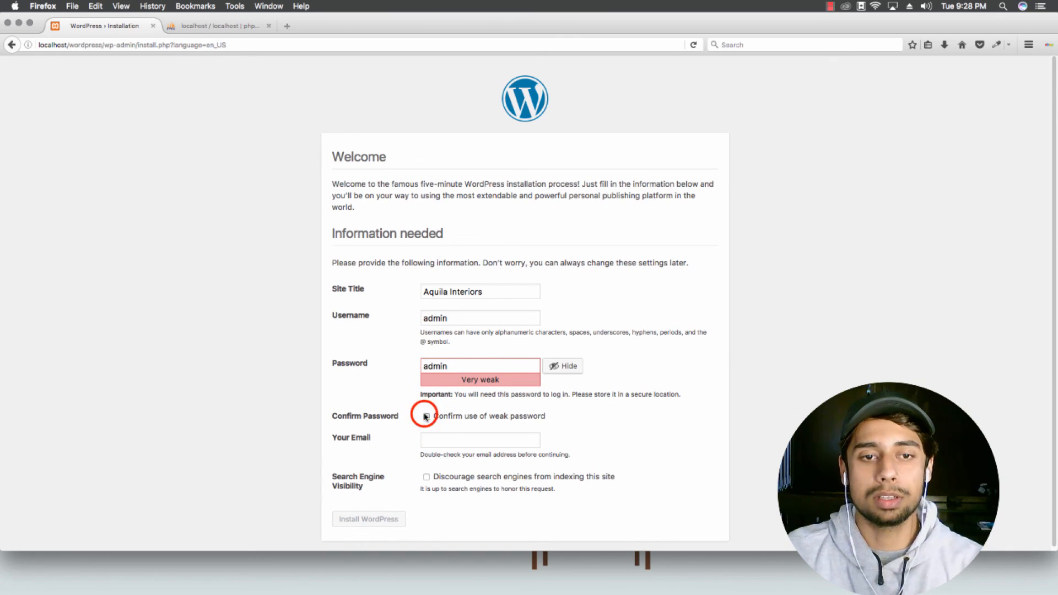
Step: Fill in the admin e-mail address from the suggestion and install WordPress
scroll(489, 429, "down", 1)
left_click(490, 431)
left_click(489, 430)
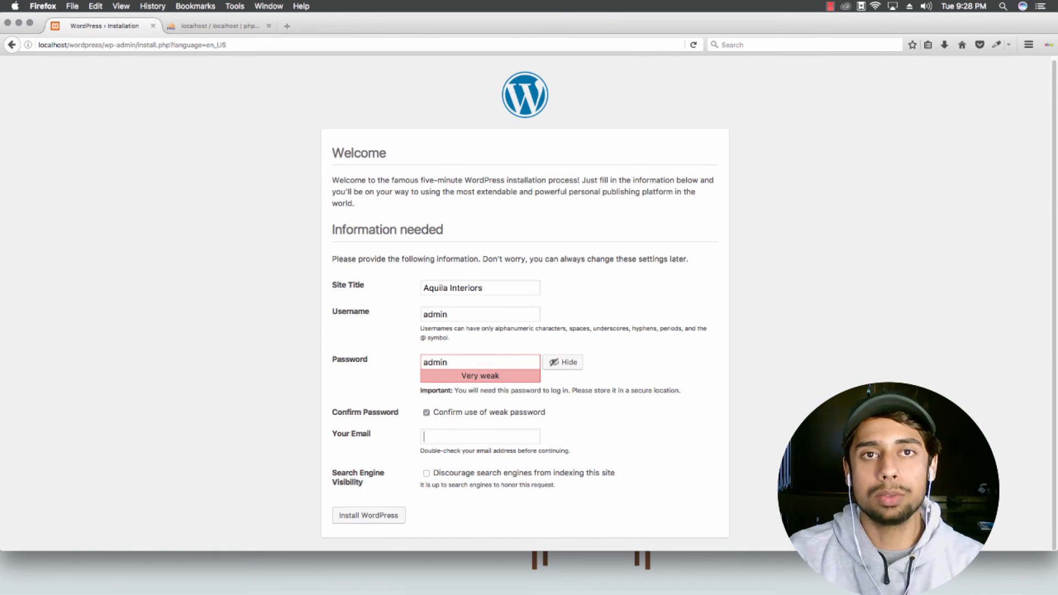
type("isak")
key("Down")
key("Return")
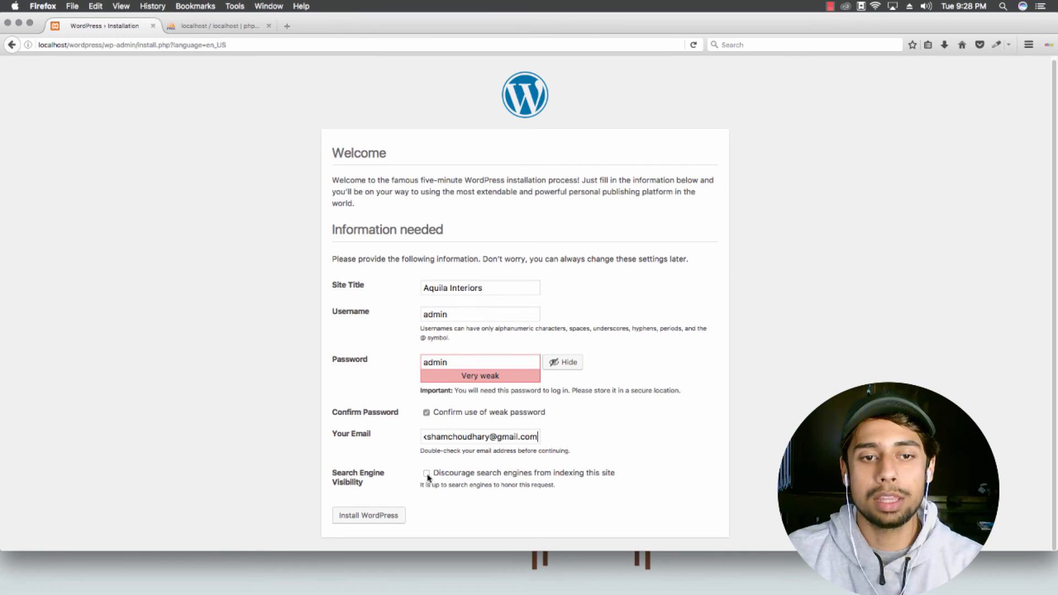
left_click(370, 516)
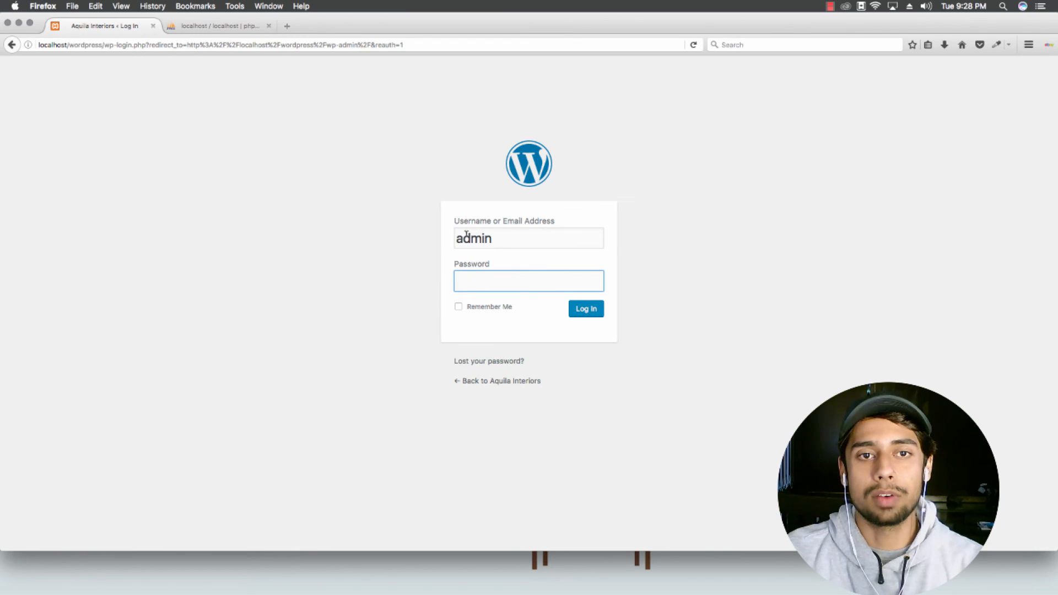
Step: Log in as admin and view the Aquila Interiors Dashboard, glancing at the phpMyAdmin tab
left_click(519, 276)
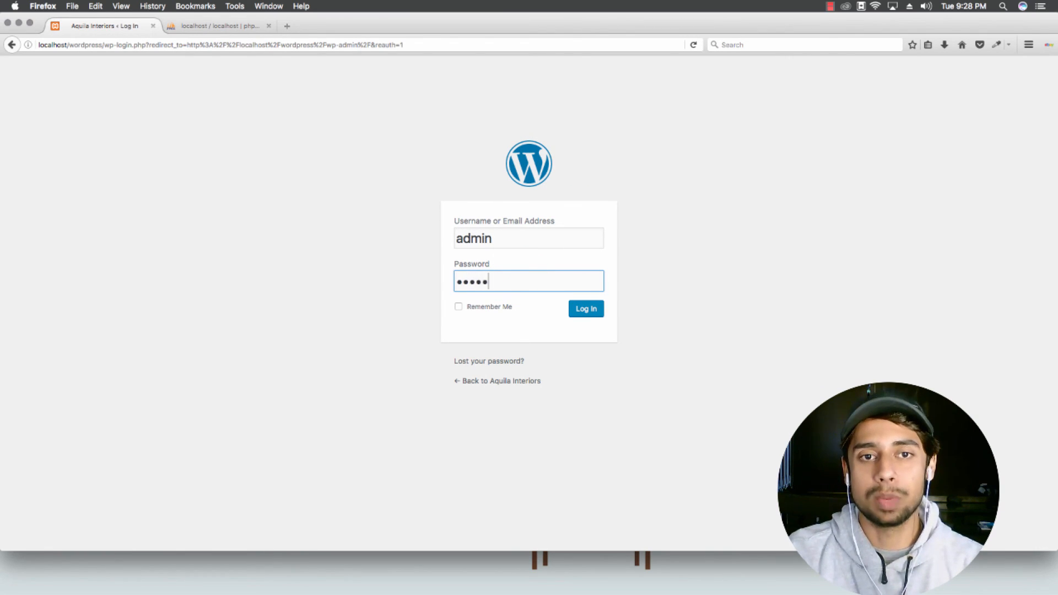
key("Return")
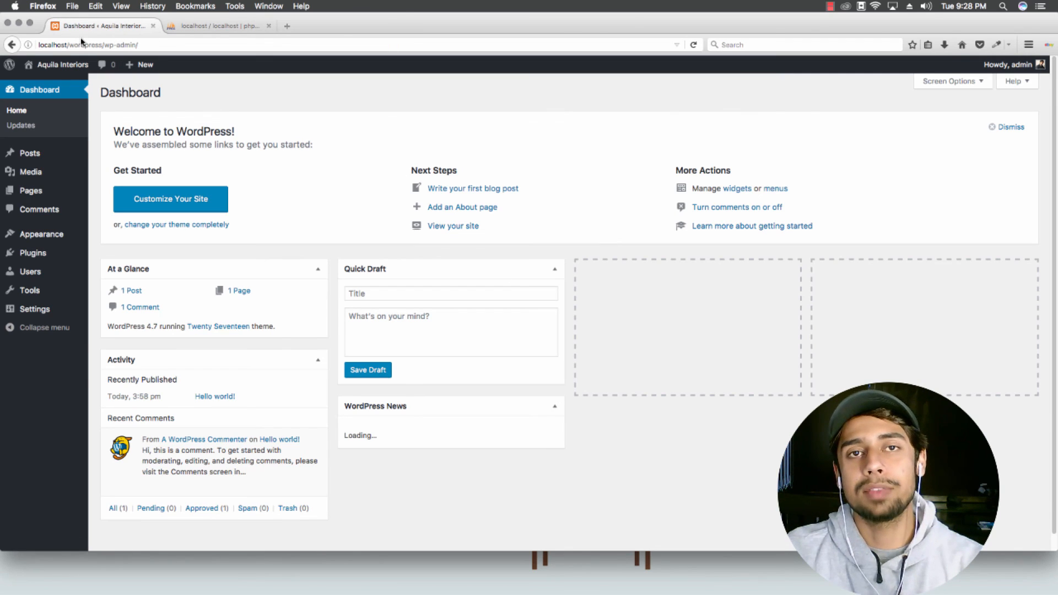
left_click(202, 26)
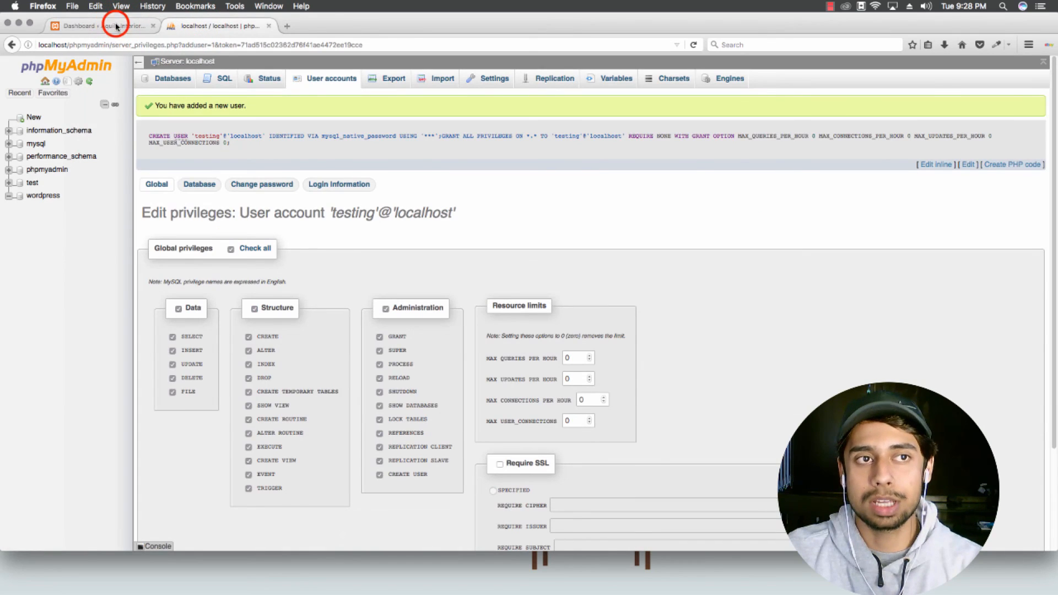
left_click(116, 26)
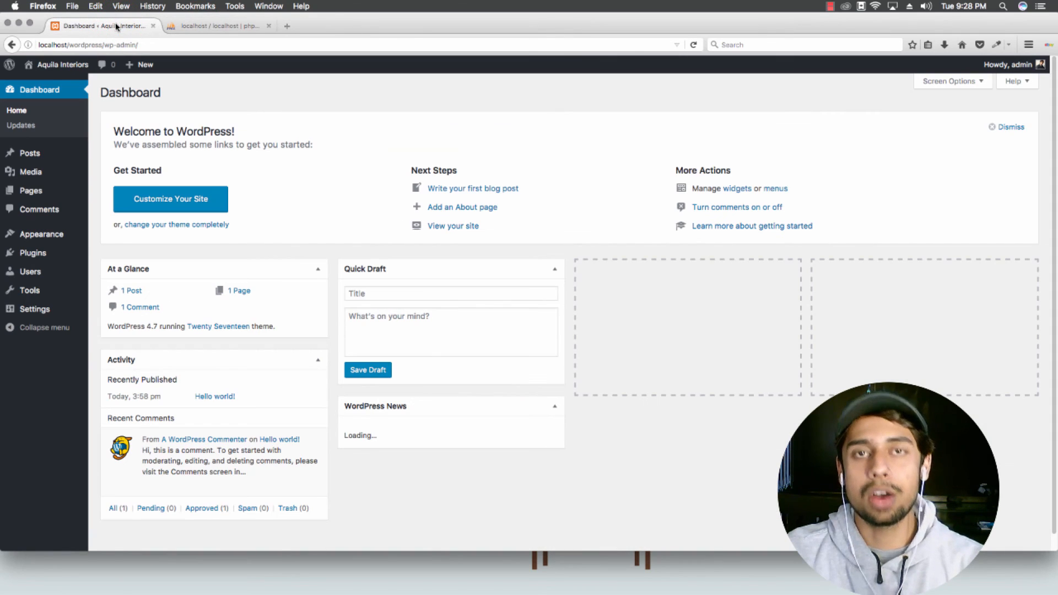